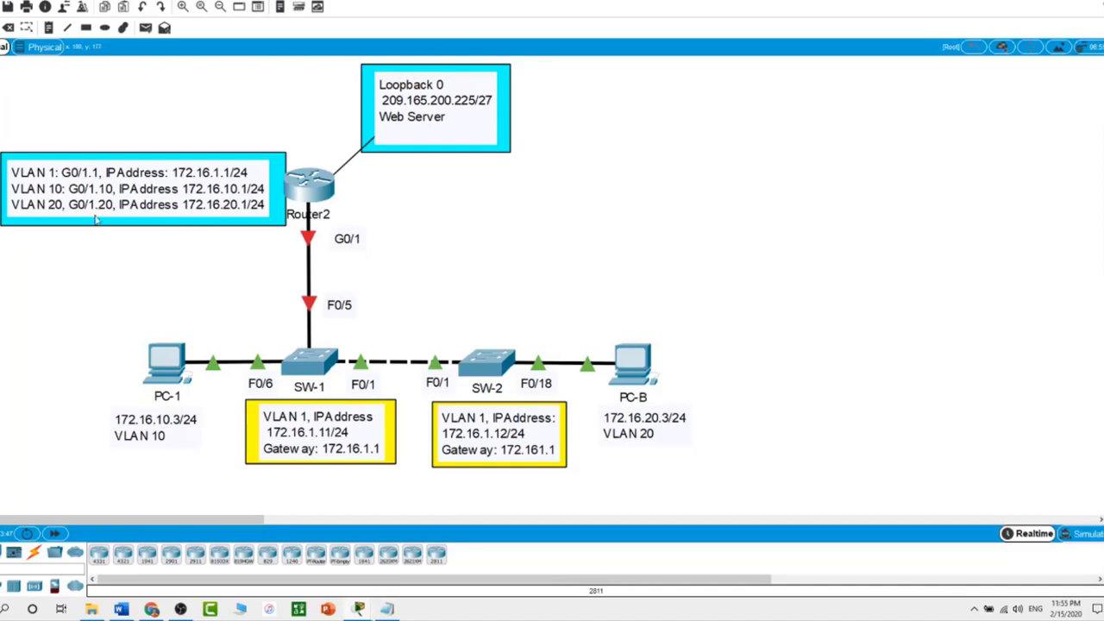
- Copy the Router1 configuration commands from hostname Router1 through end in the Notepad file
left_click(319, 185)
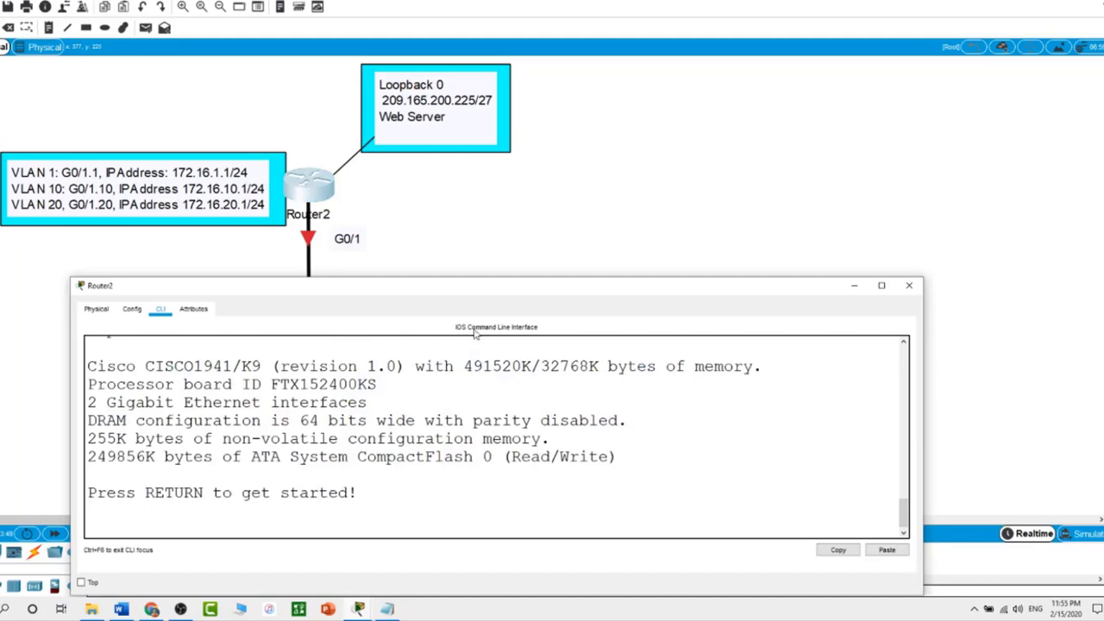
left_click(581, 261)
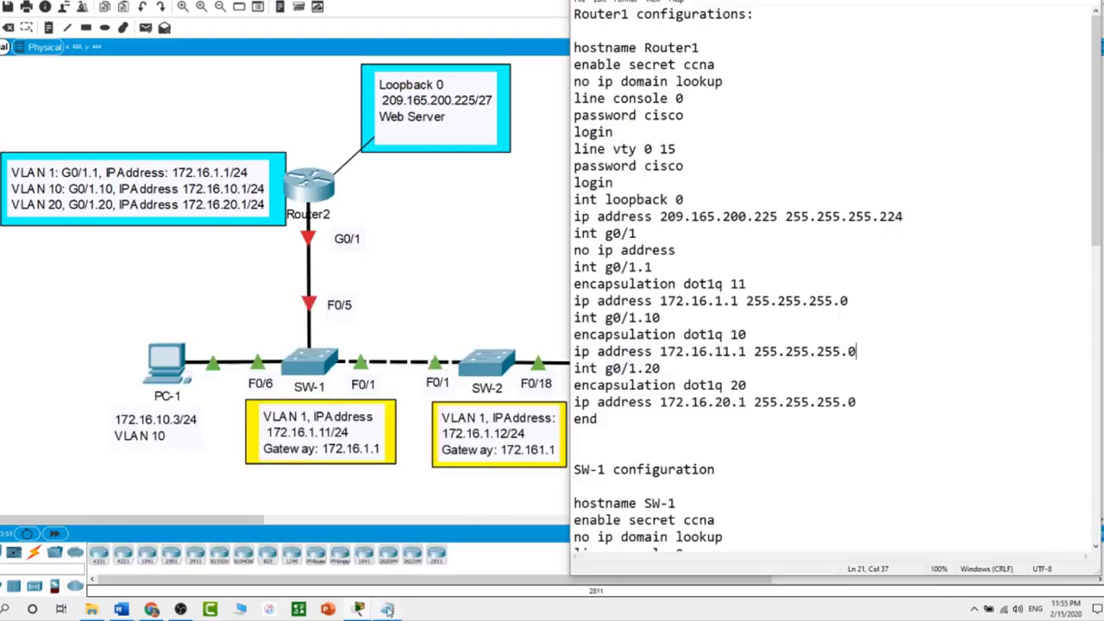
left_click(388, 609)
left_click_drag(576, 50, 610, 412)
right_click(621, 320)
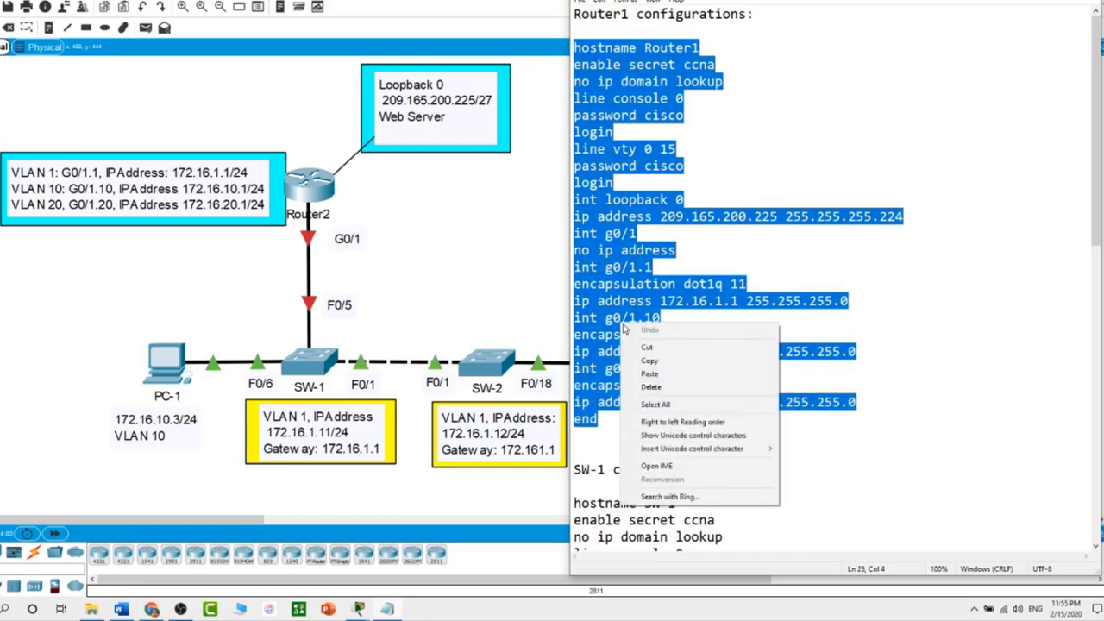
left_click(650, 362)
- Return to Packet Tracer, open Router2's command line and enter global configuration mode with en and conf t
left_click(481, 309)
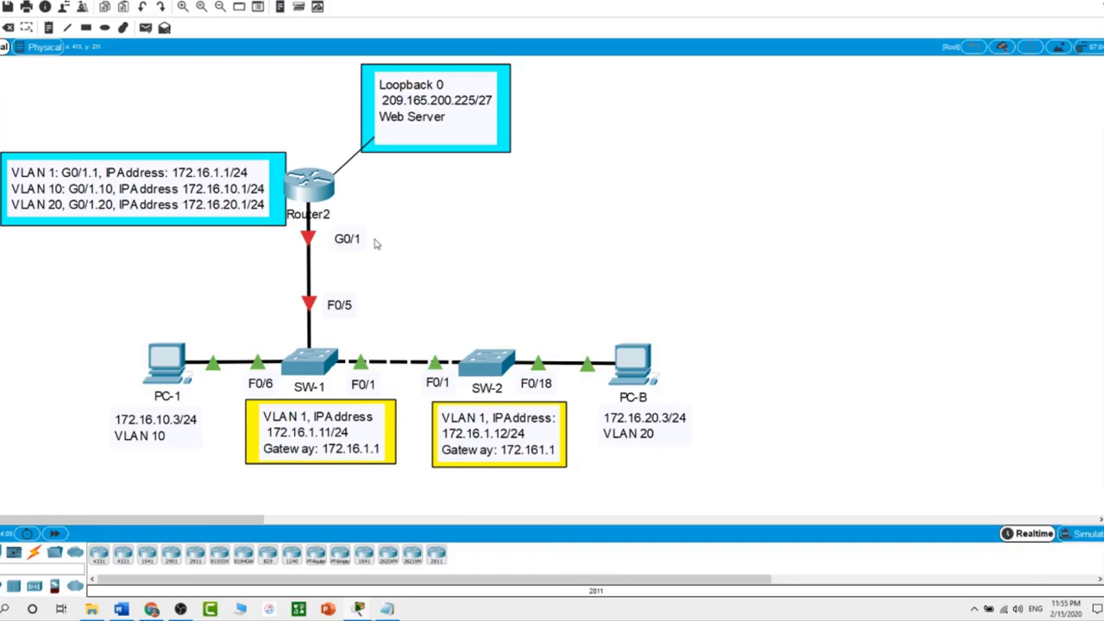
double_click(317, 197)
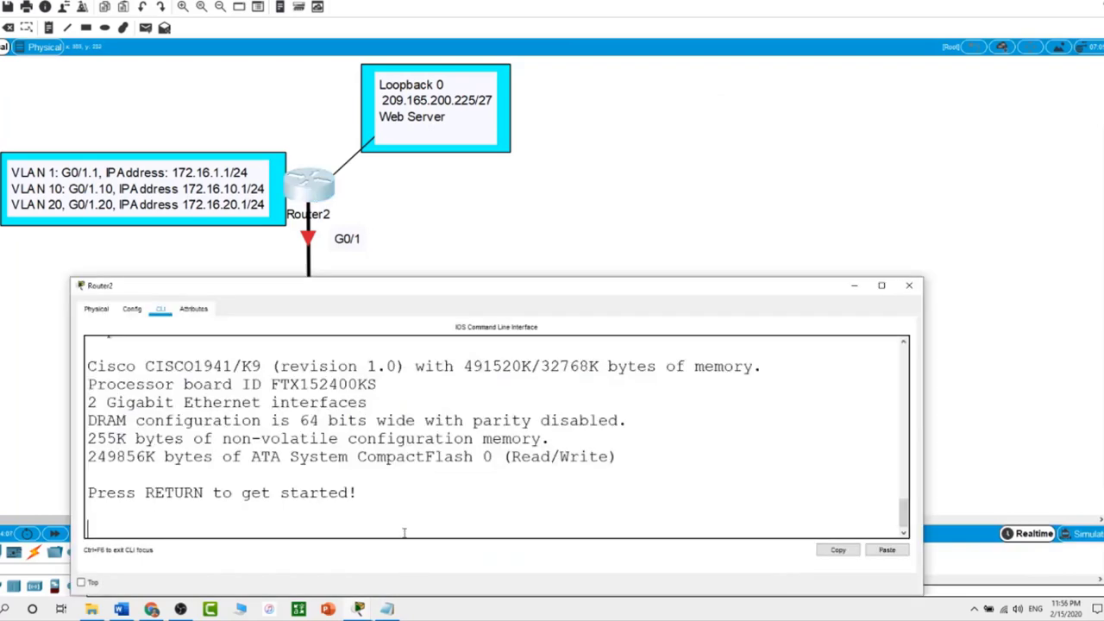
key("Return")
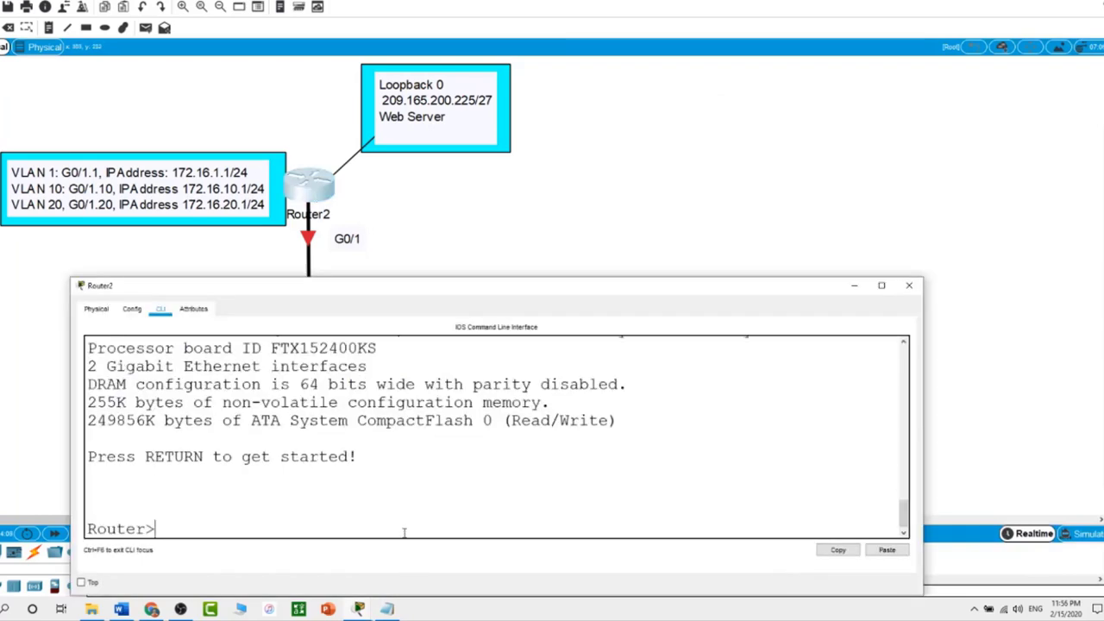
type("en")
key("Return")
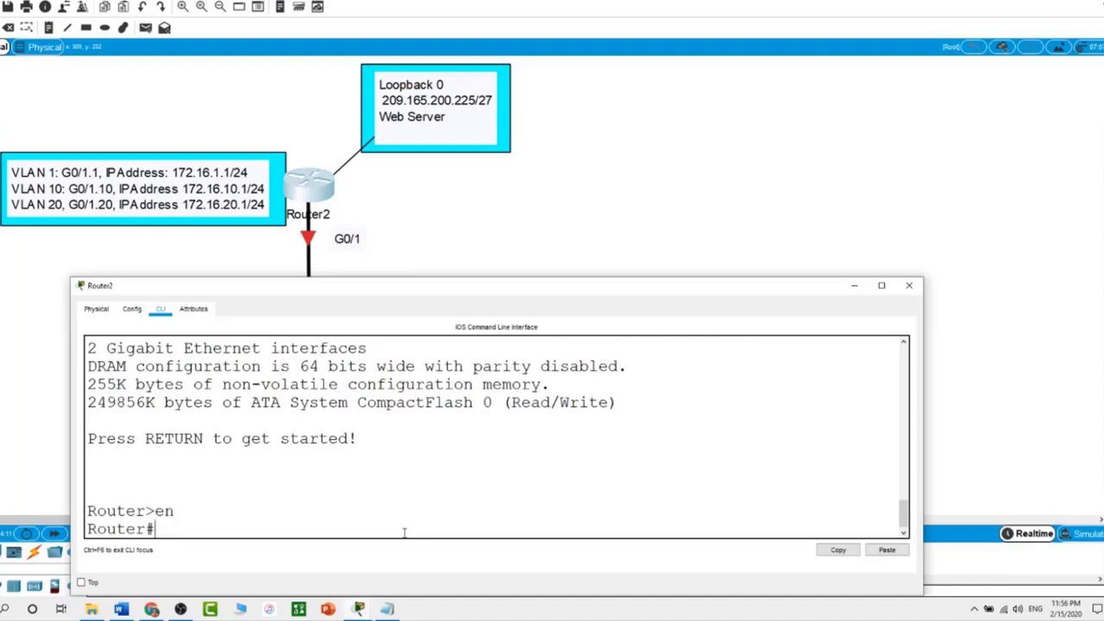
type("conf t")
key("Return")
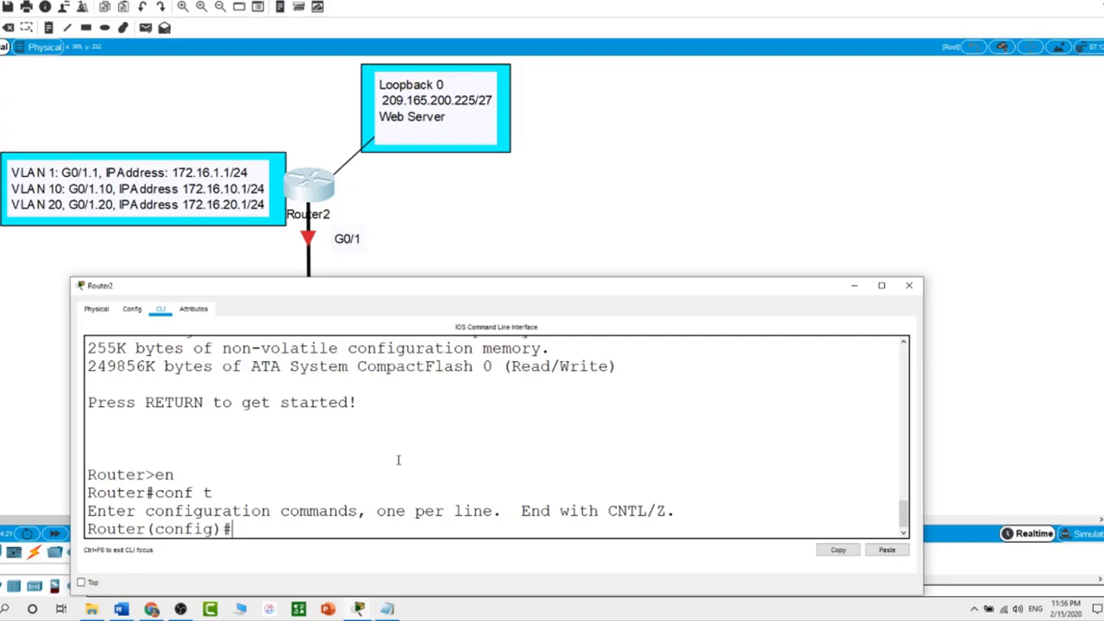
- Paste the copied Router1 configuration, including the enable secret and line passwords, into Router2's command line, then close its window
right_click(442, 444)
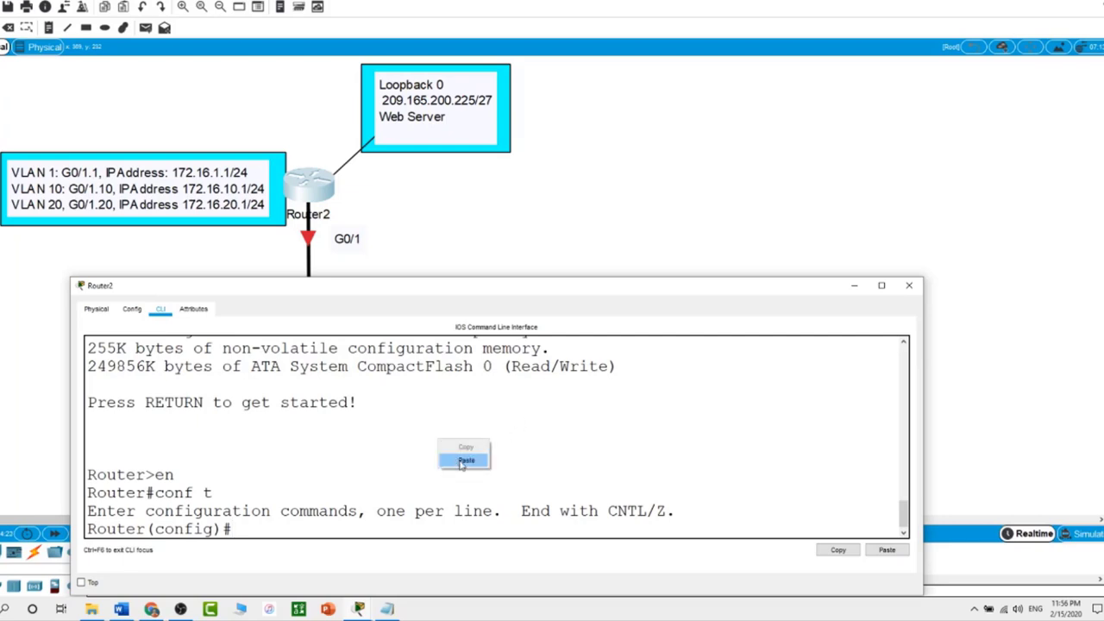
left_click(680, 432)
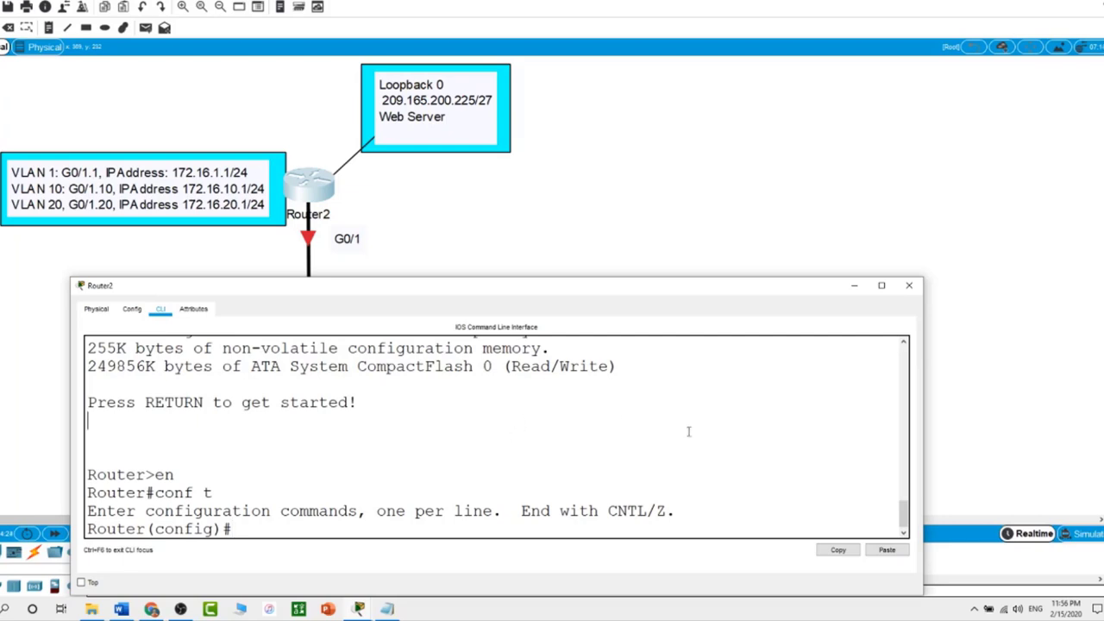
left_click(880, 553)
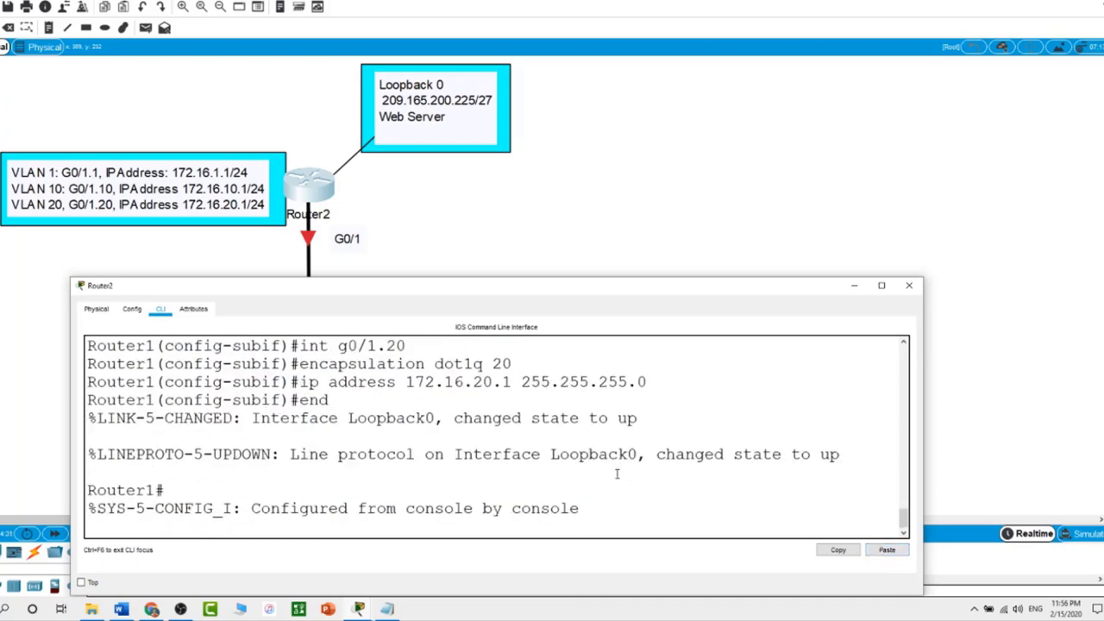
key("Return")
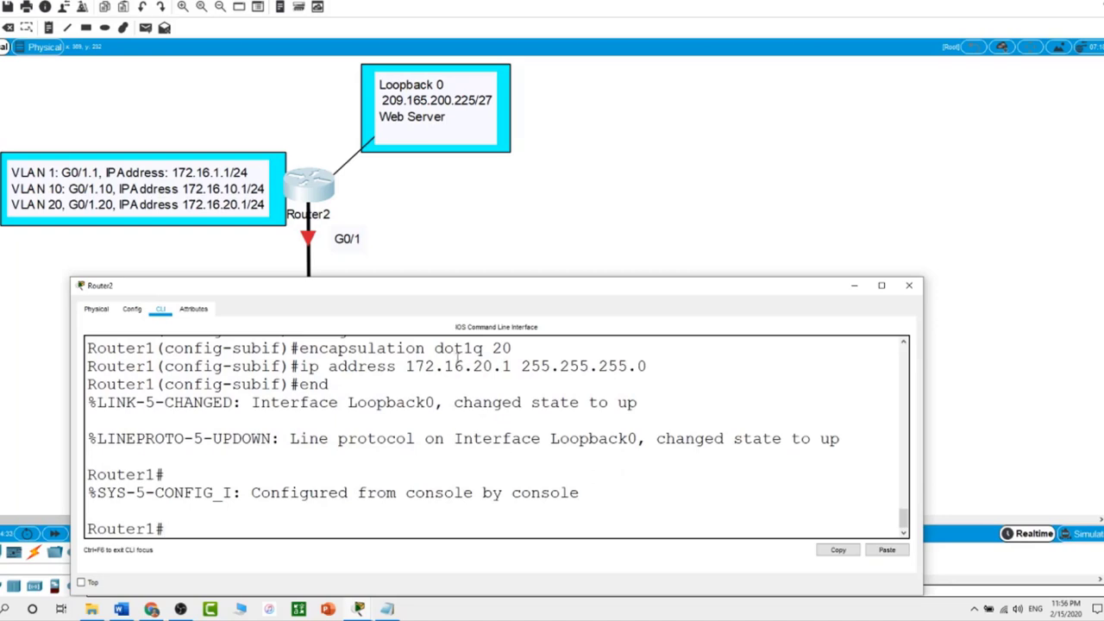
left_click(483, 237)
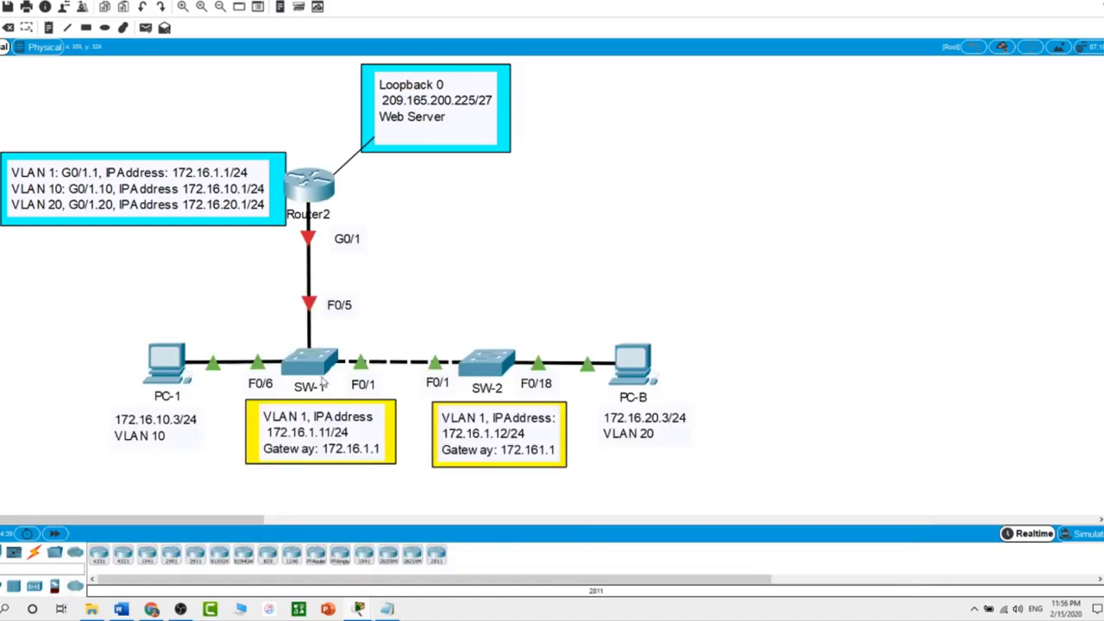
- Switch to Notepad and copy the SW-1 configuration commands from hostname SW-1 through end
left_click(388, 609)
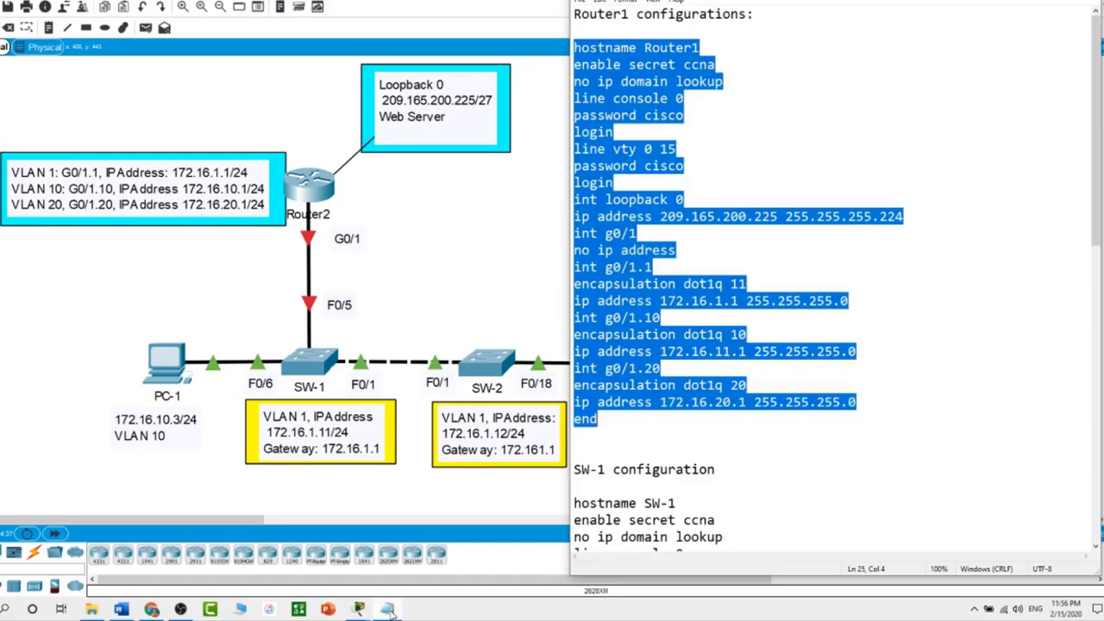
left_click(900, 355)
scroll(902, 344, "down", 6)
scroll(902, 344, "down", 2)
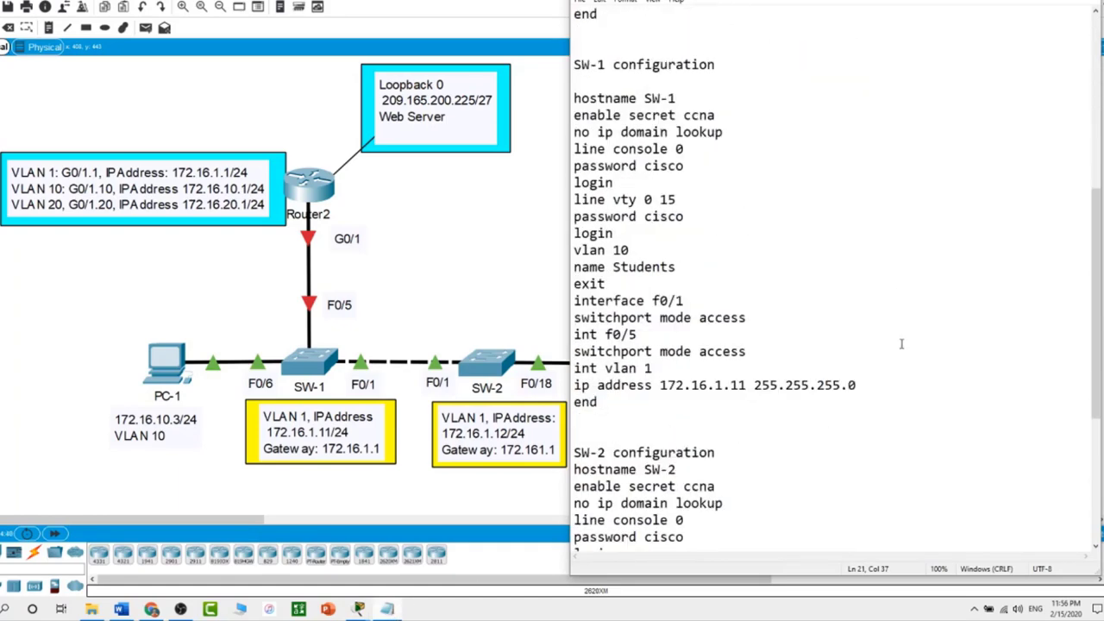
left_click_drag(575, 97, 729, 415)
right_click(615, 329)
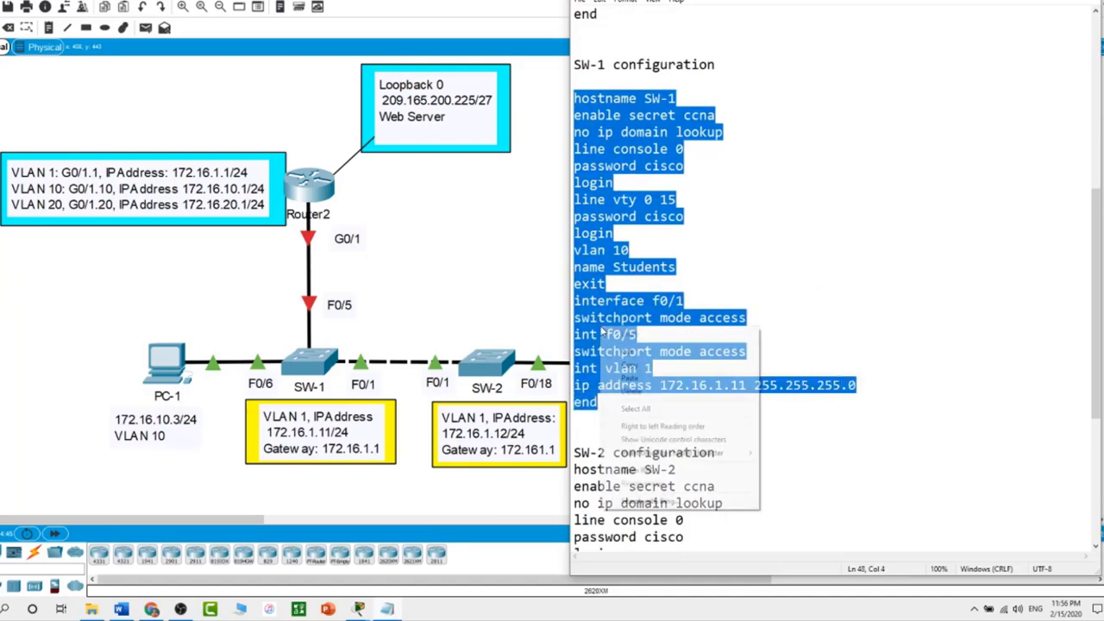
left_click(622, 365)
- Return to Packet Tracer, open SW-1's command line and enter global configuration mode with en and conf t
left_click(467, 293)
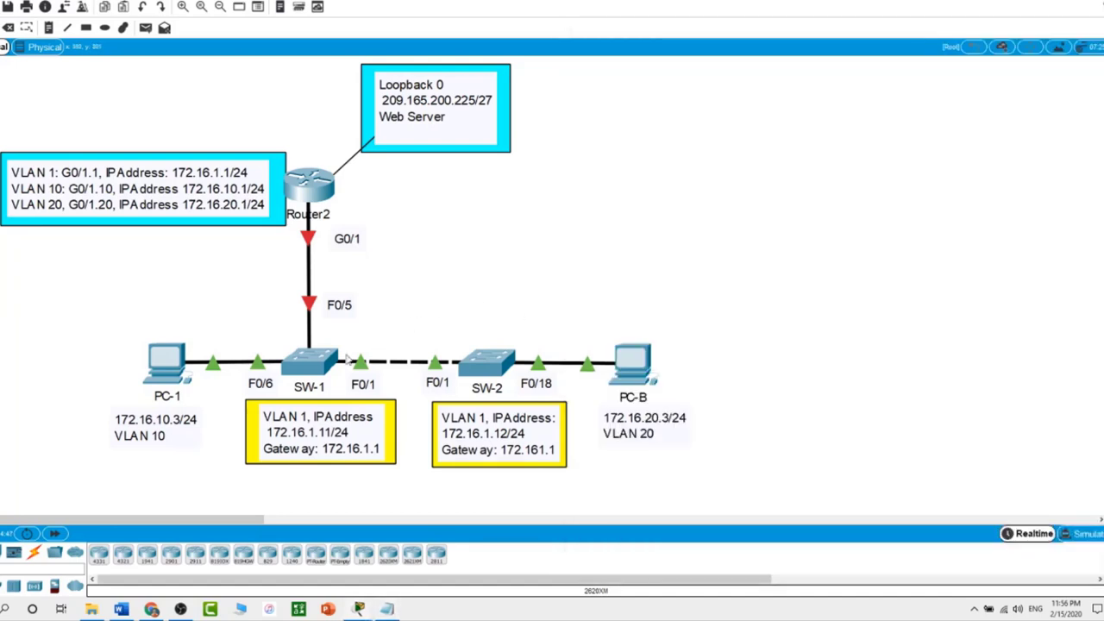
left_click(316, 363)
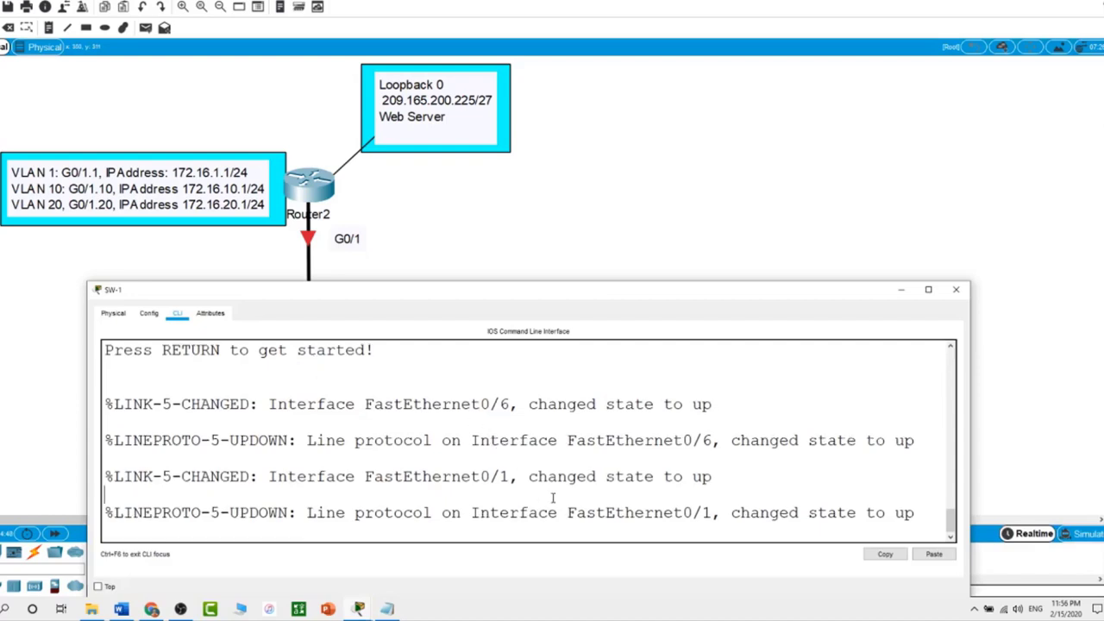
key("Return")
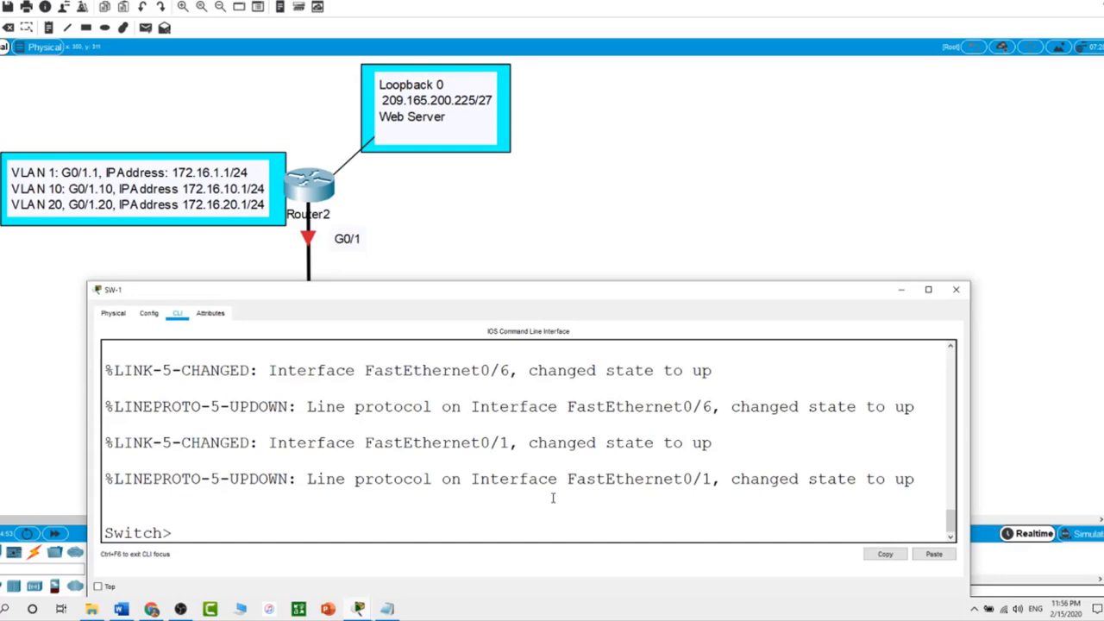
type("en")
key("Return")
type("conf t")
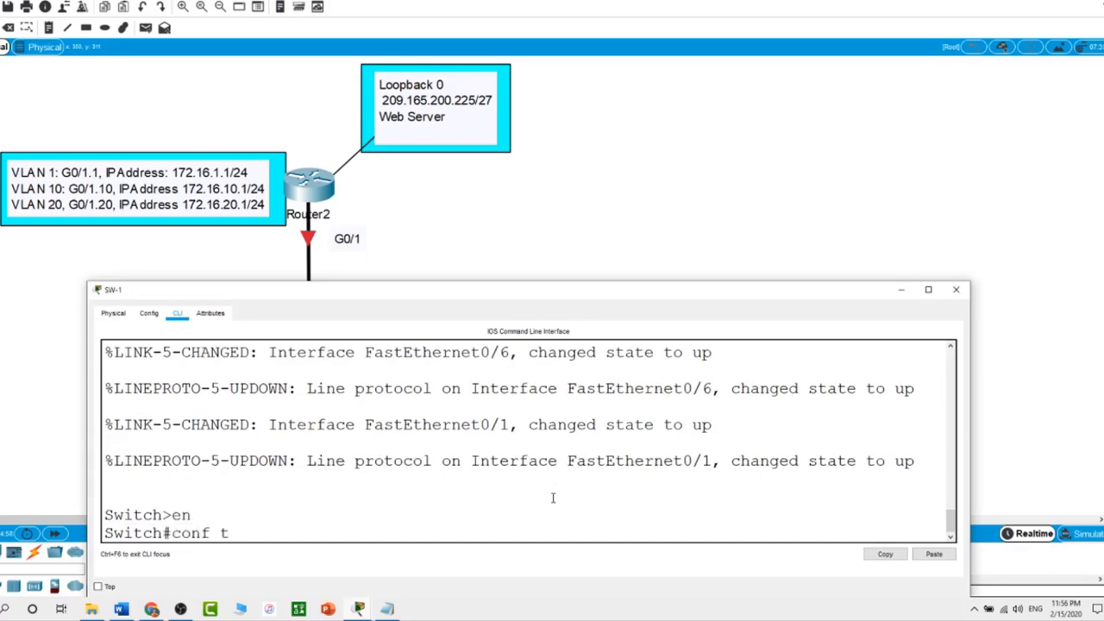
key("Return")
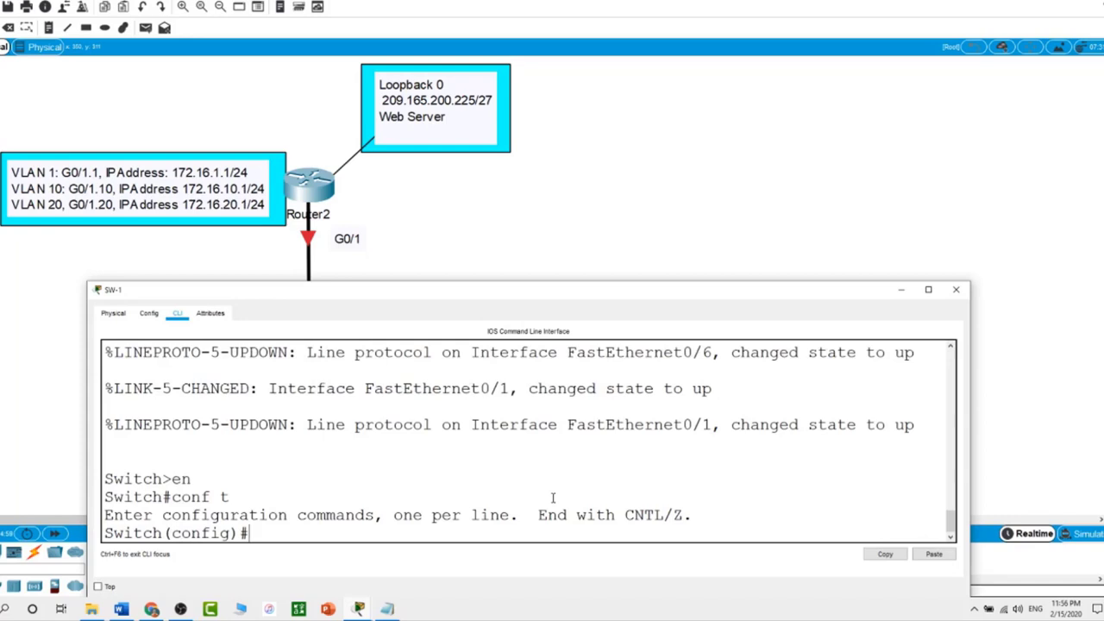
- Paste the copied SW-1 configuration, including the enable secret and line passwords, into the switch and execute its final end command
right_click(476, 450)
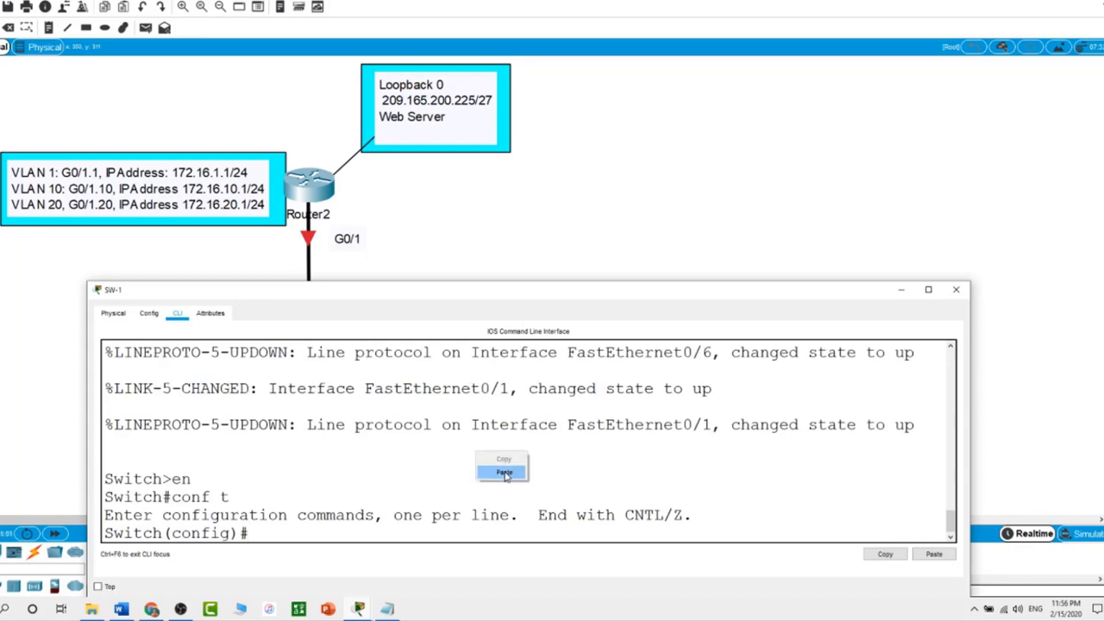
left_click(505, 474)
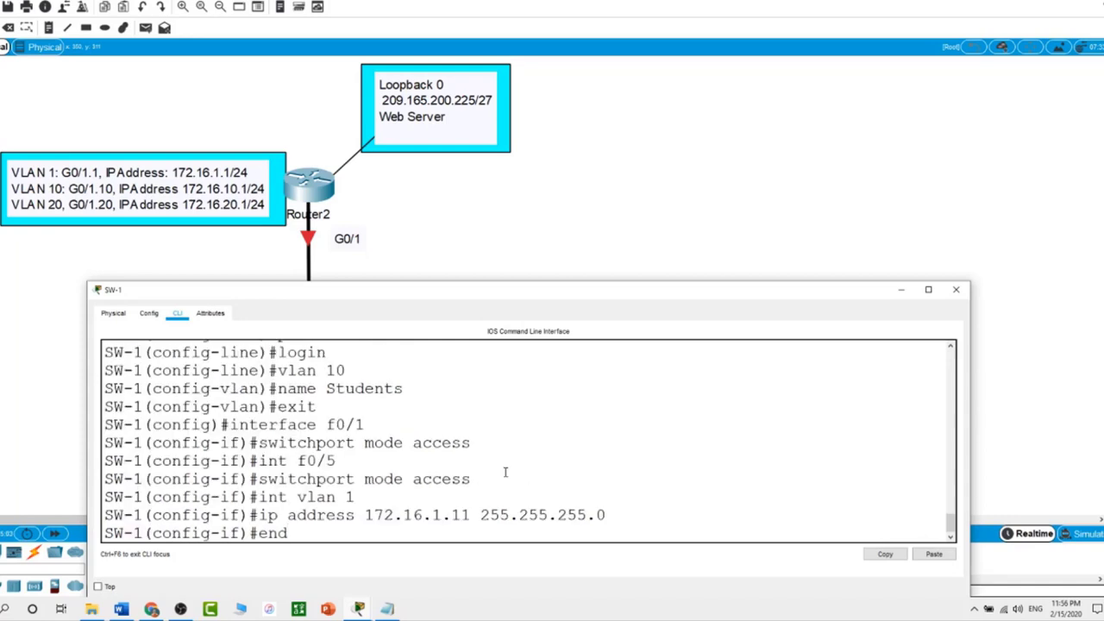
key("Return")
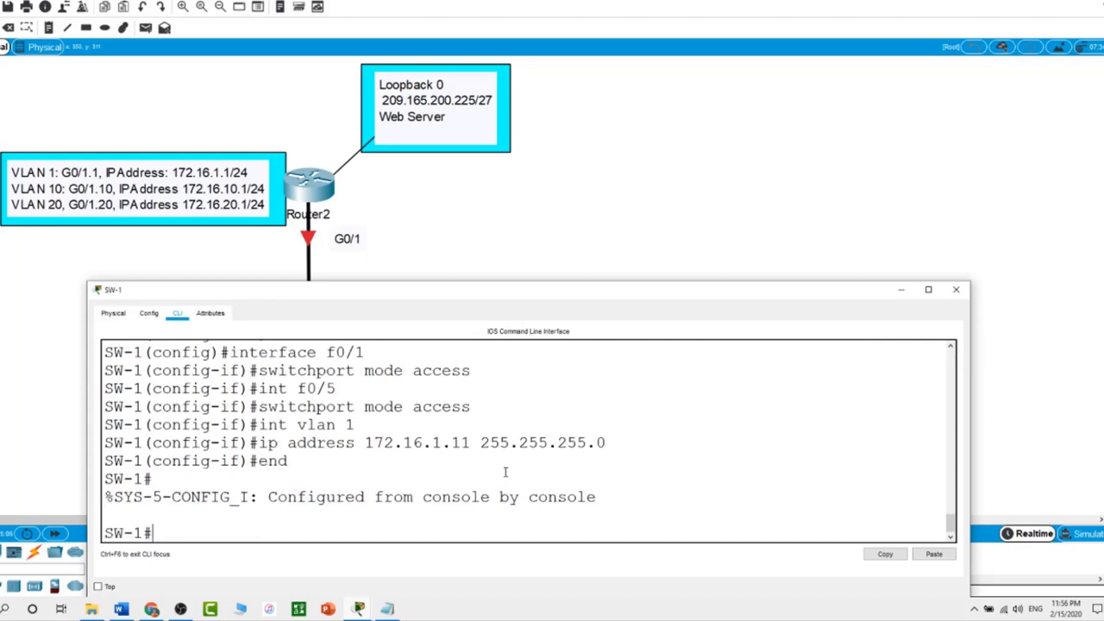
left_click(599, 165)
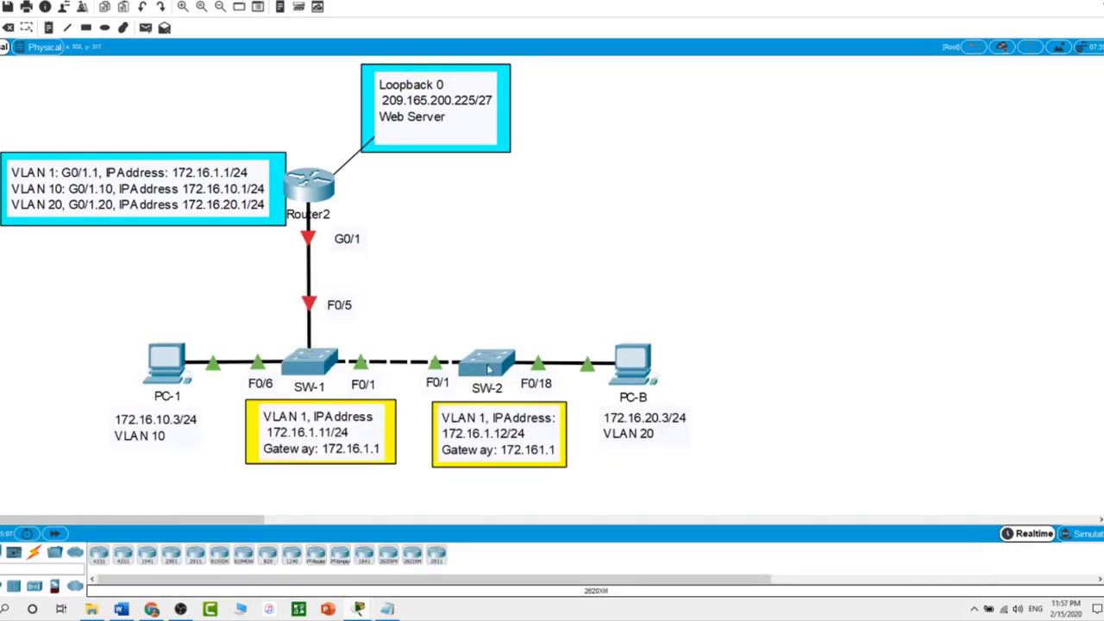
- Open SW-2's command line and enter global configuration mode with en and conf t
left_click(488, 368)
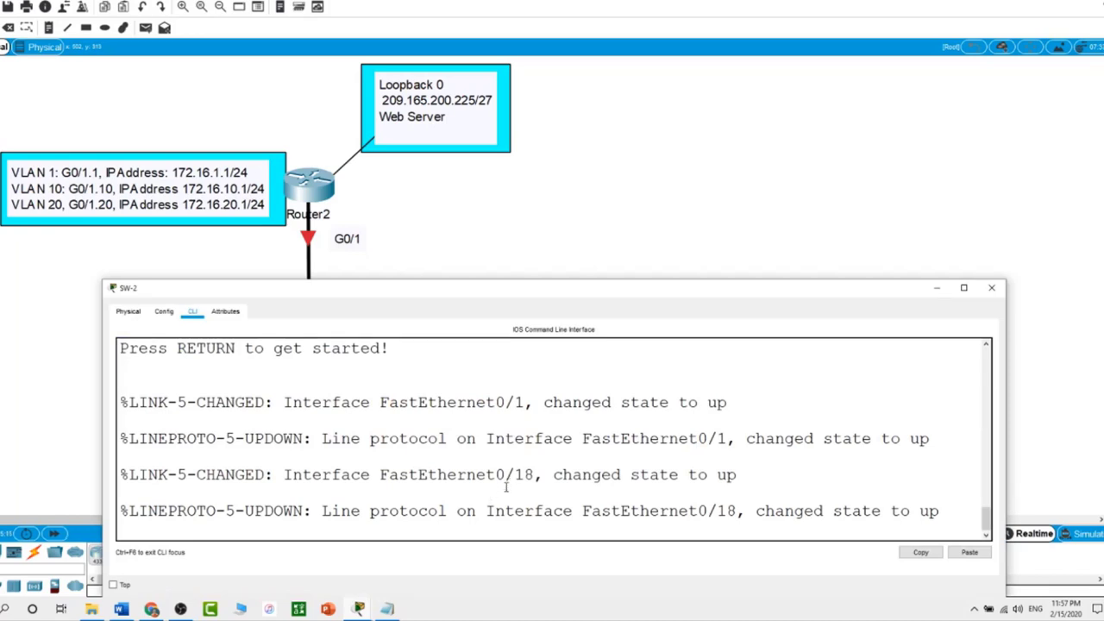
key("Return")
type("en")
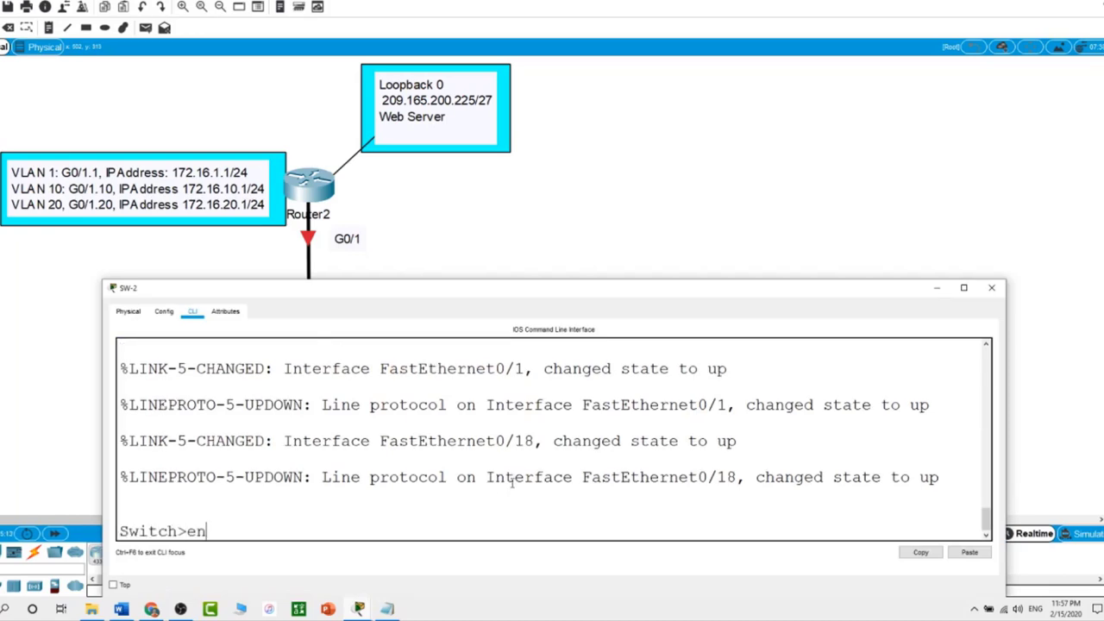
key("Return")
type("conf t")
key("Return")
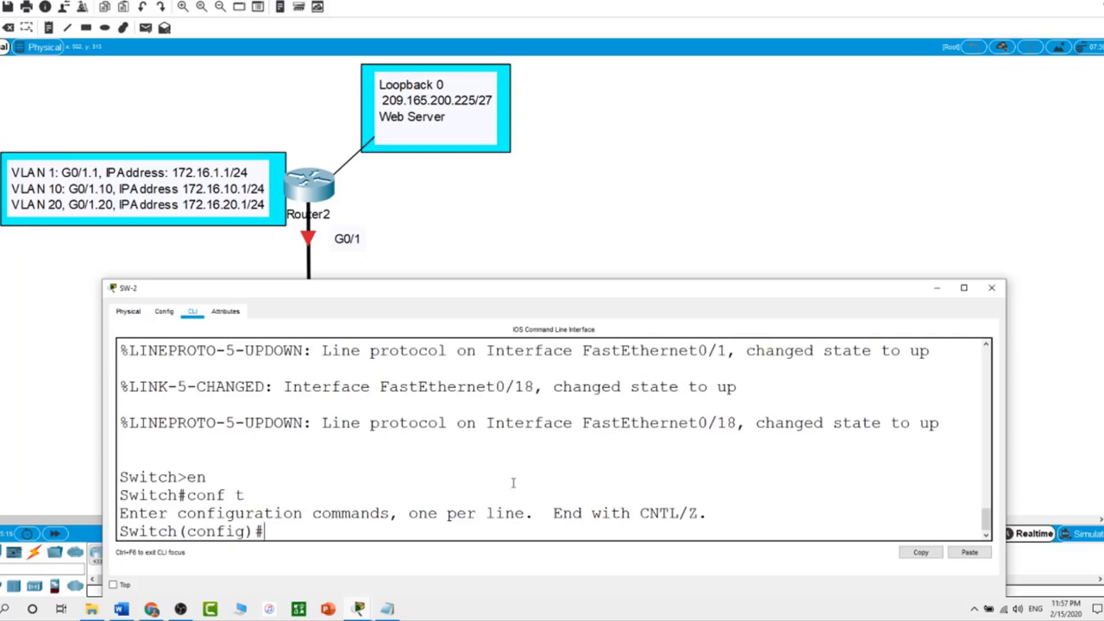
- Copy the SW-2 commands from hostname SW-2 through end in Notepad and paste them, including the enable secret and line passwords, into SW-2
left_click(587, 248)
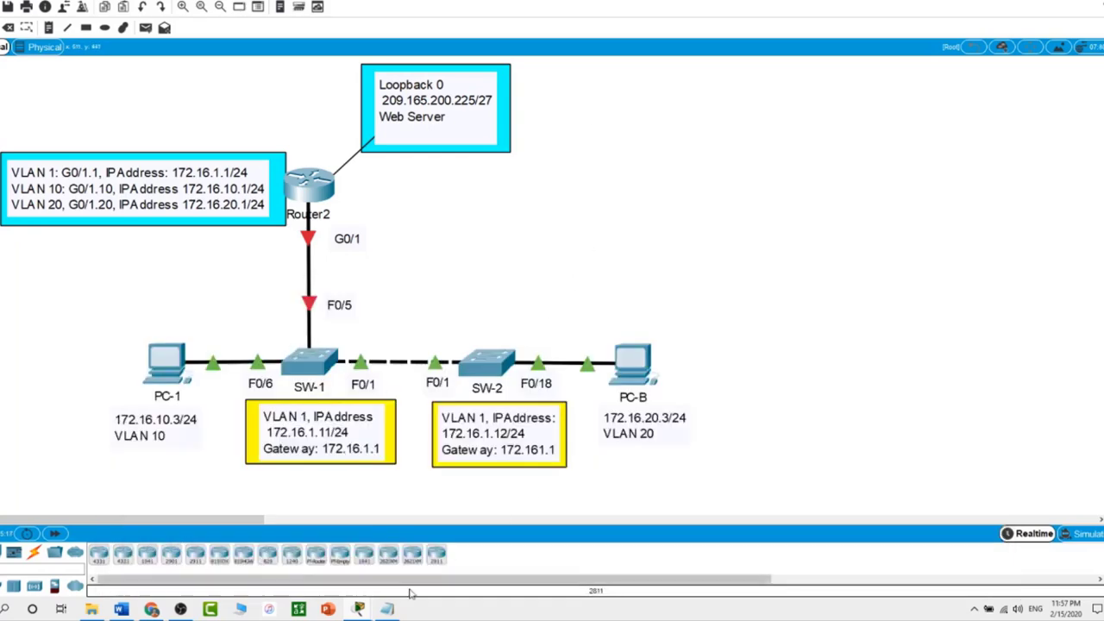
left_click(388, 609)
left_click(879, 406)
scroll(880, 405, "down", 8)
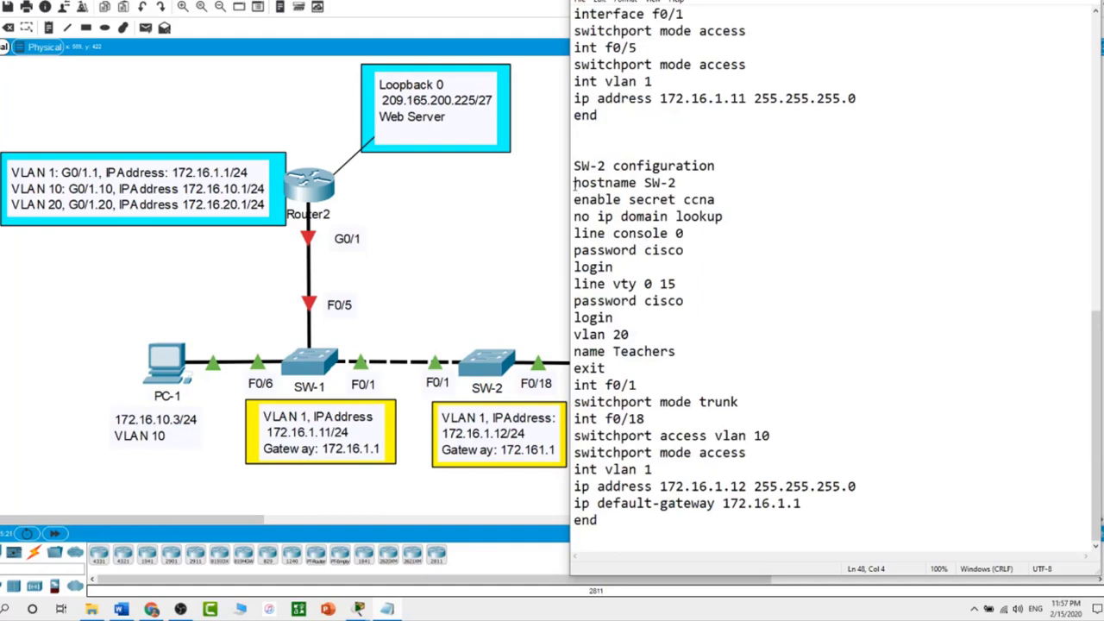
left_click_drag(575, 183, 834, 518)
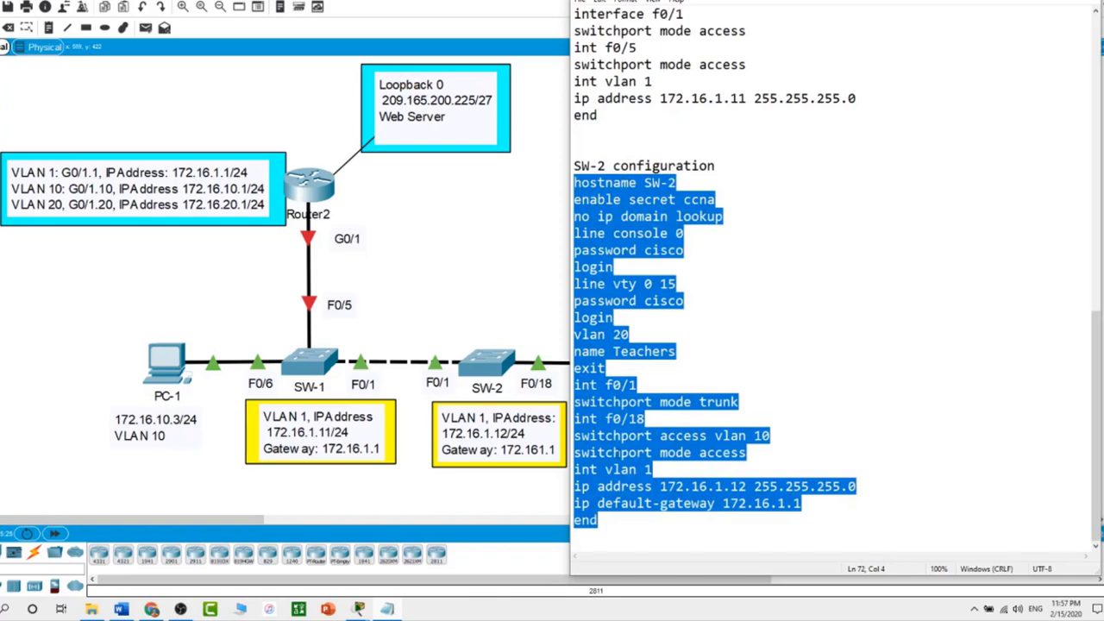
right_click(630, 453)
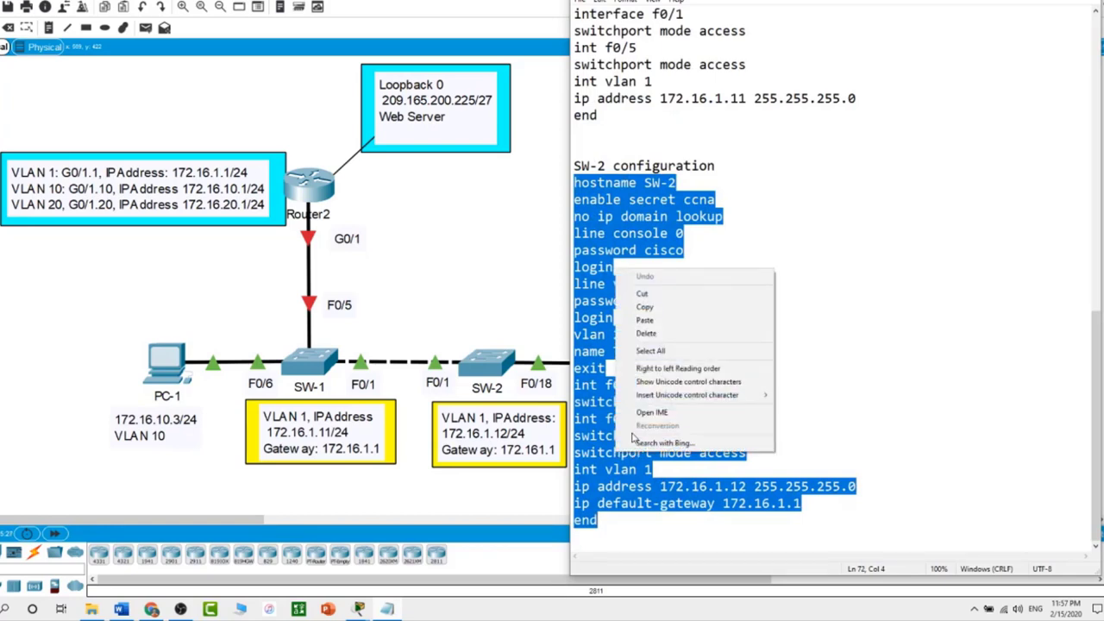
left_click(662, 308)
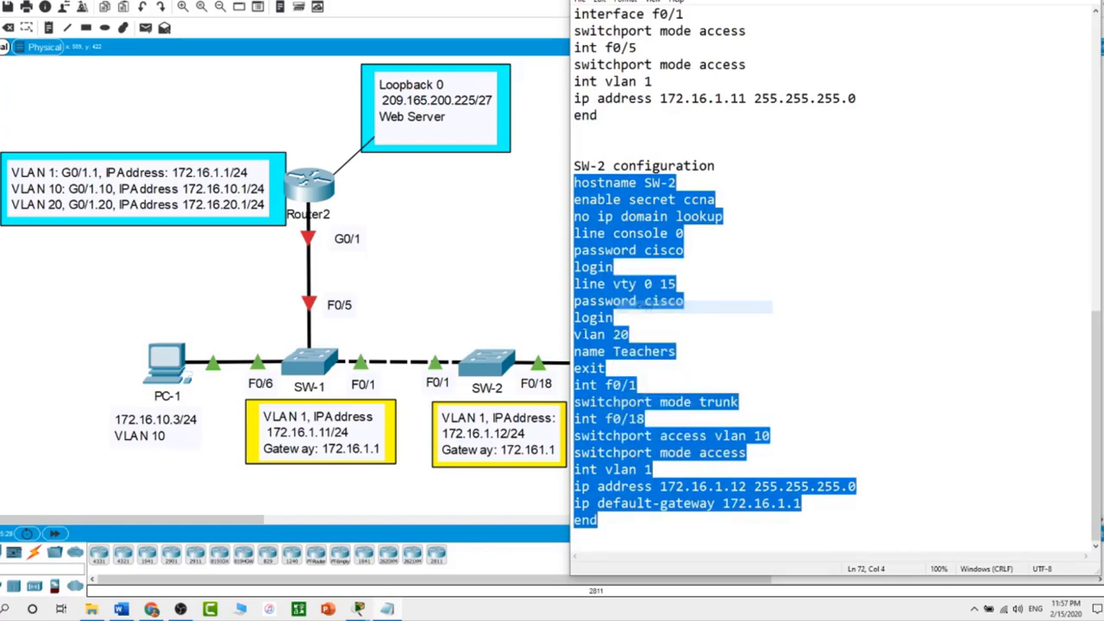
left_click(486, 367)
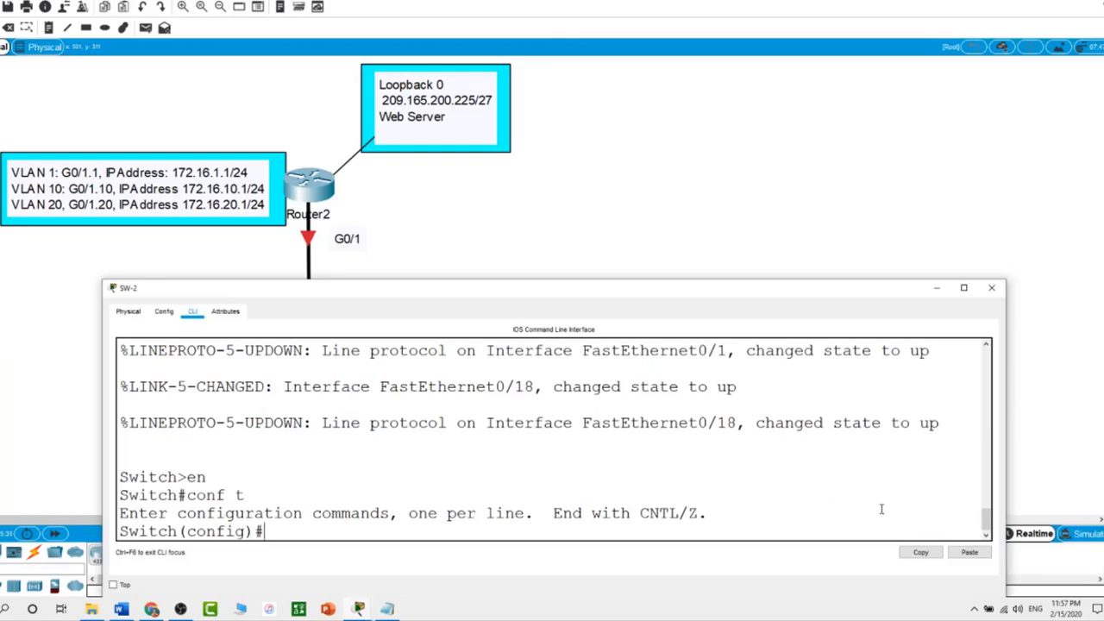
left_click(968, 552)
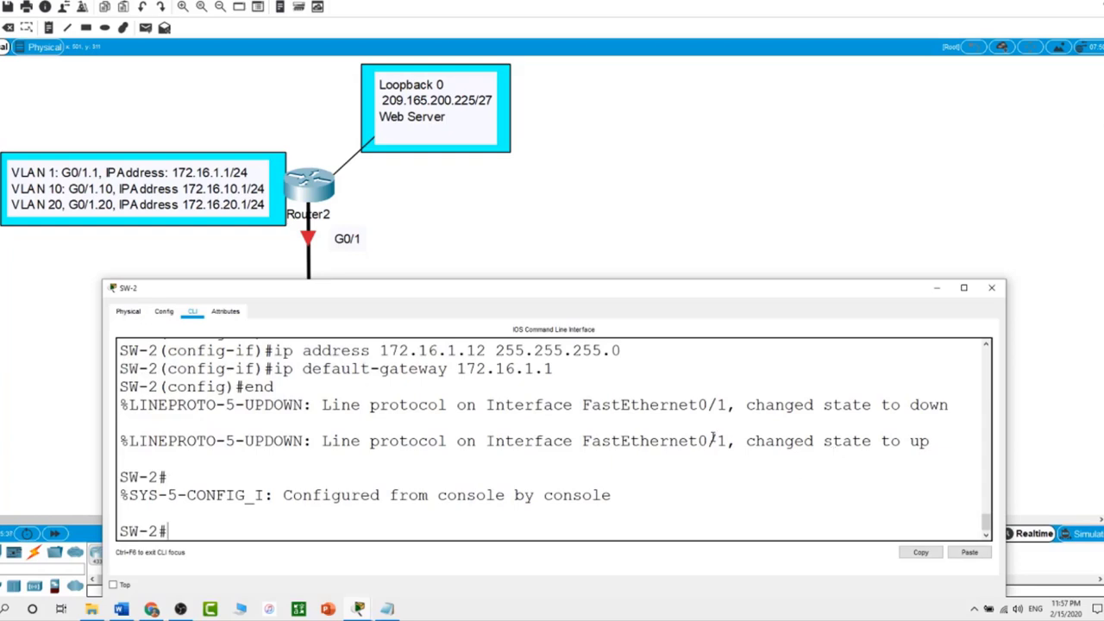
- Review the pasted commands and console messages in SW-2's command line, from hostname SW-2 through end
scroll(713, 448, "up", 5)
scroll(714, 449, "up", 4)
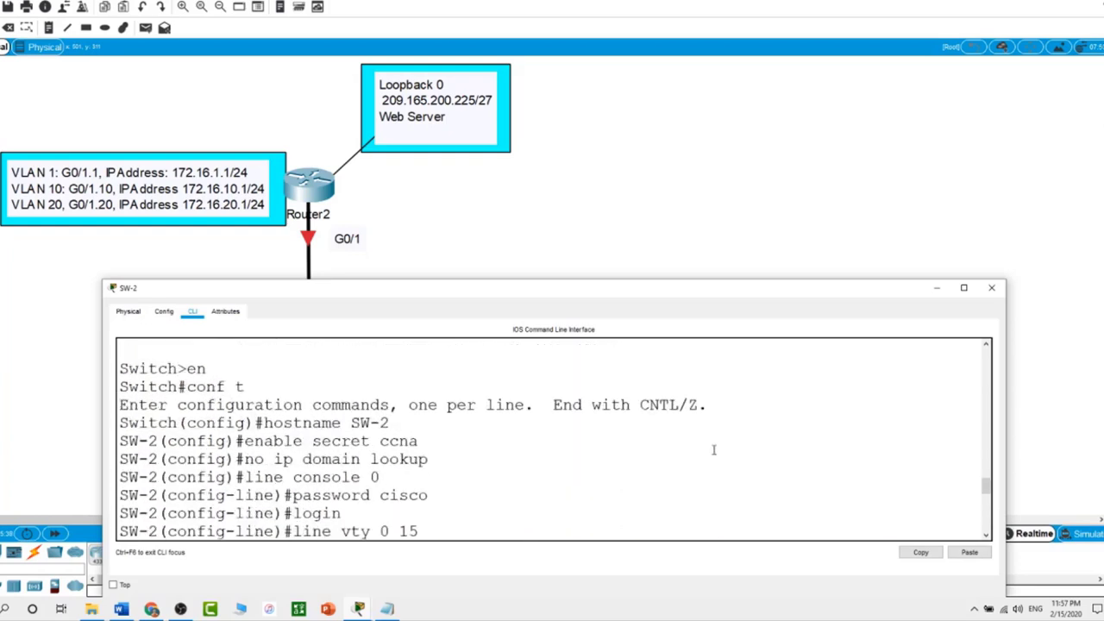
scroll(714, 449, "down", 7)
scroll(714, 449, "down", 3)
scroll(713, 449, "up", 10)
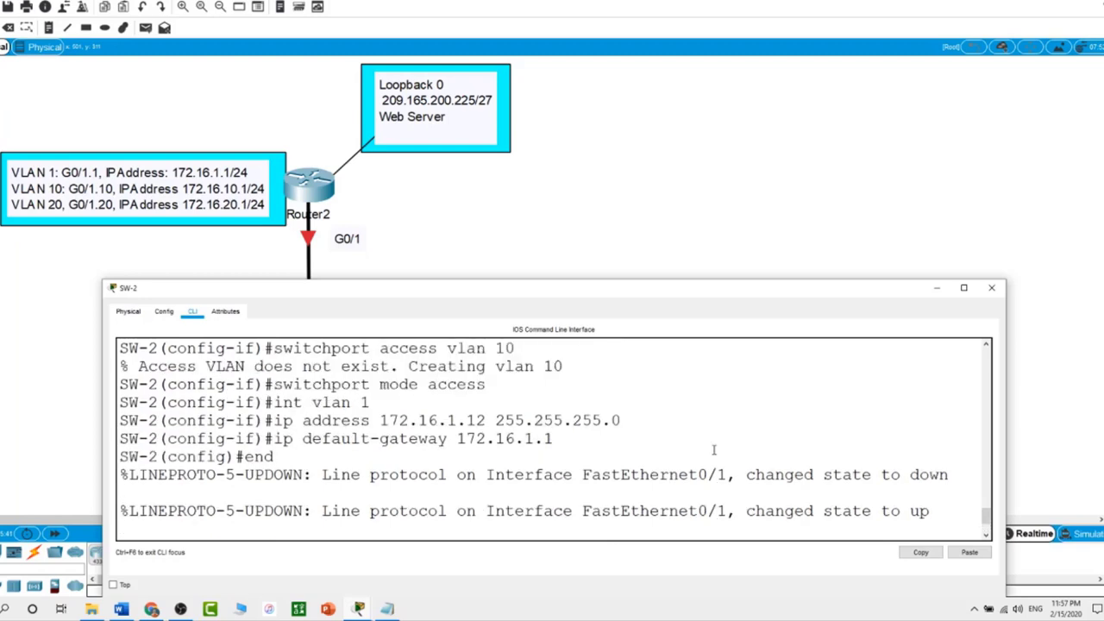
scroll(713, 449, "down", 10)
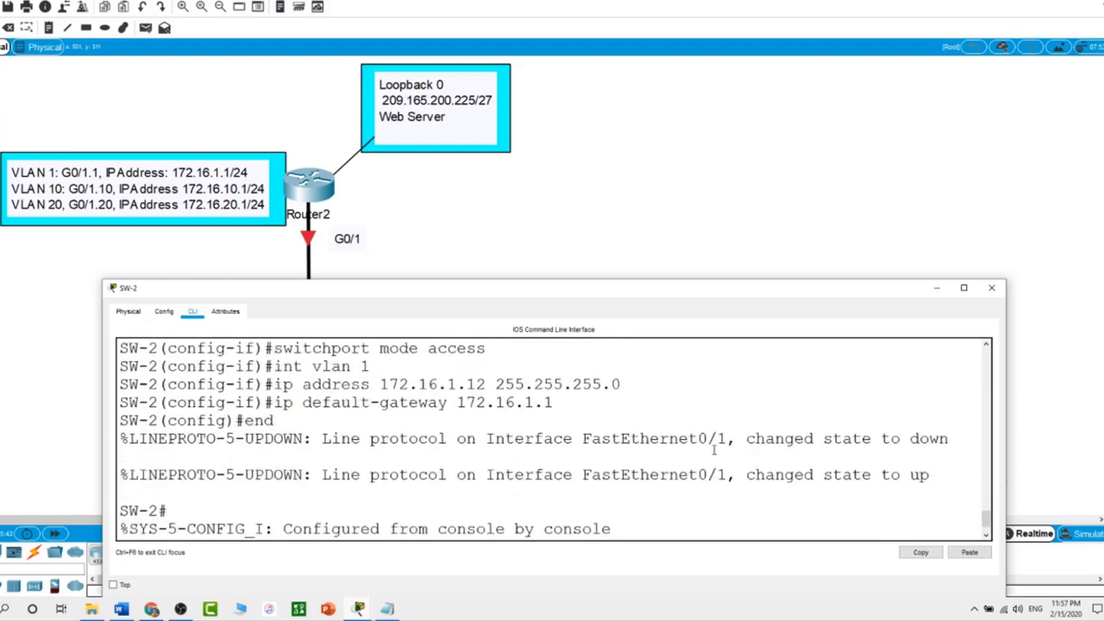
left_click(661, 242)
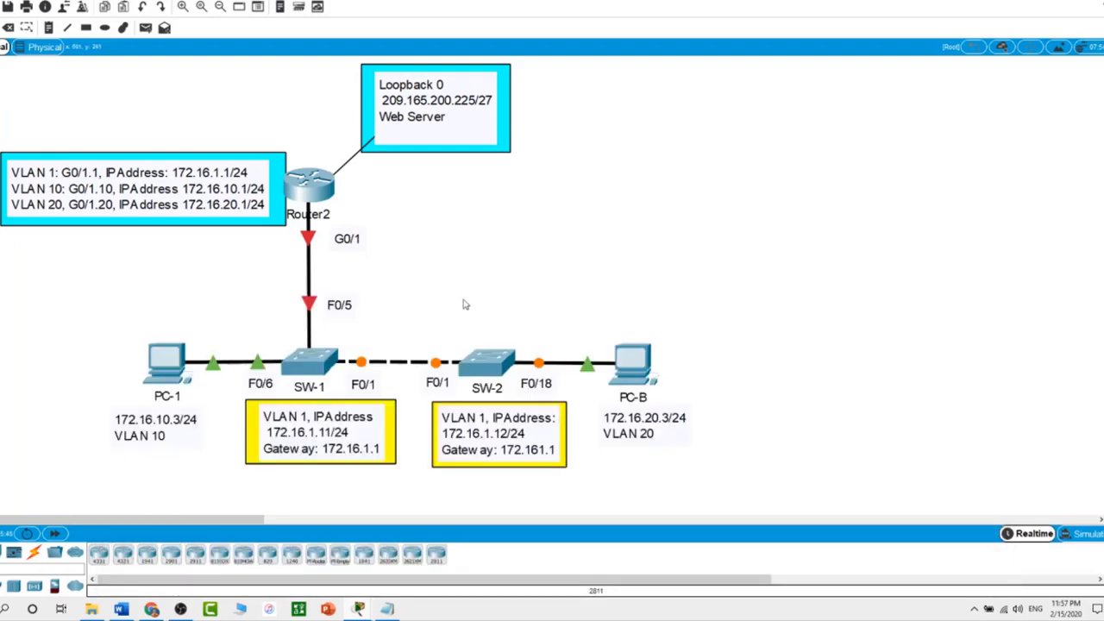
- Open SW-1's command line and review its pasted commands and the spanning-tree messages for FastEthernet0/1
left_click(312, 366)
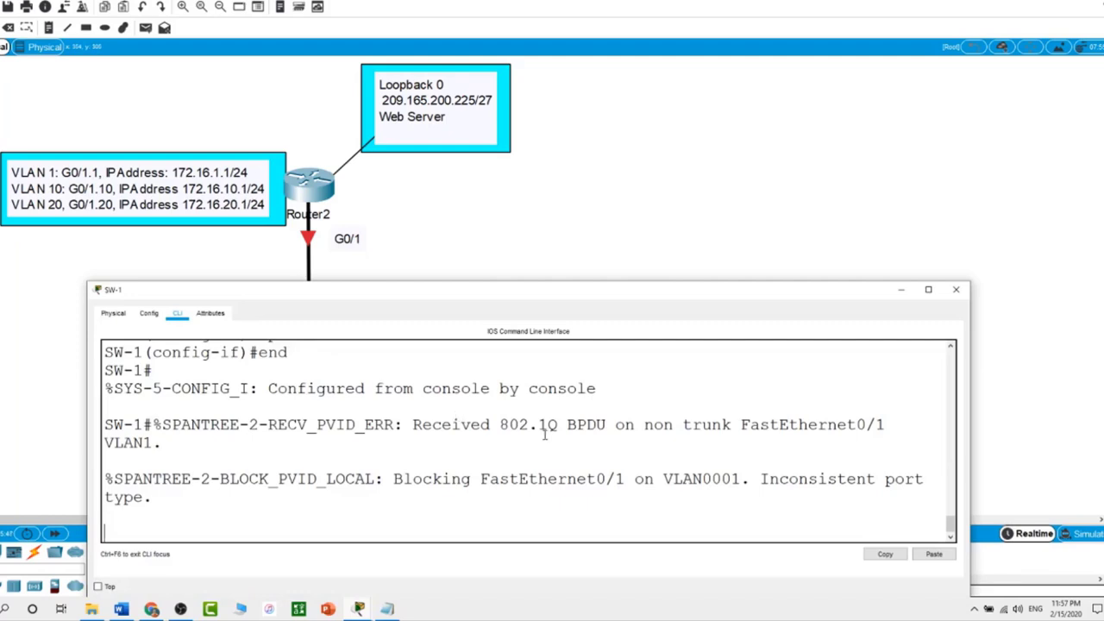
key("Return")
key("Return")
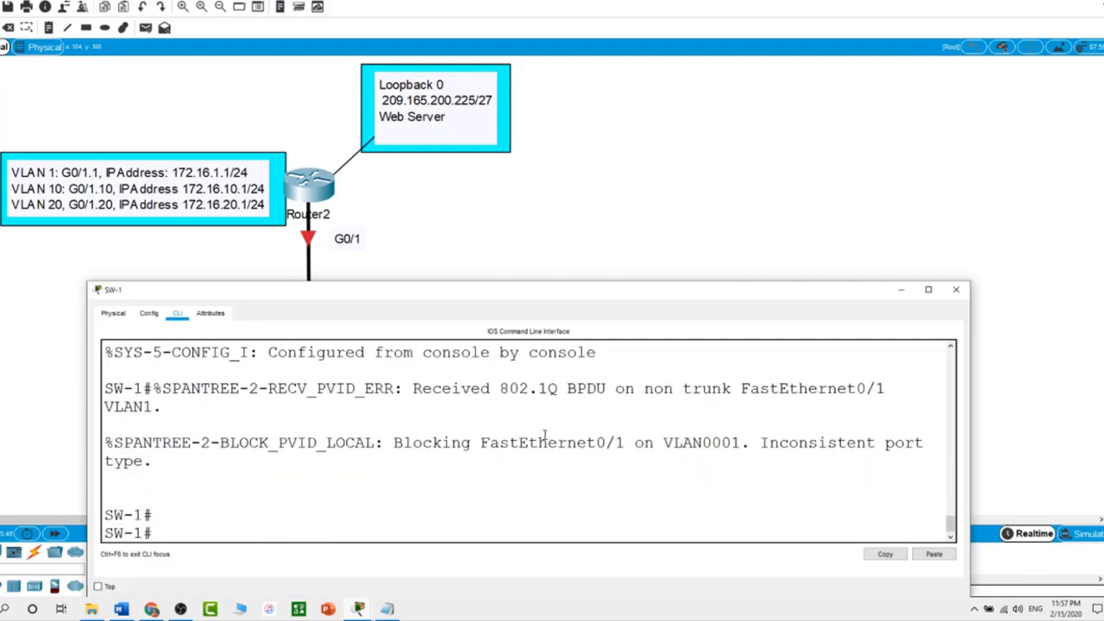
scroll(545, 436, "up", 10)
scroll(568, 469, "down", 4)
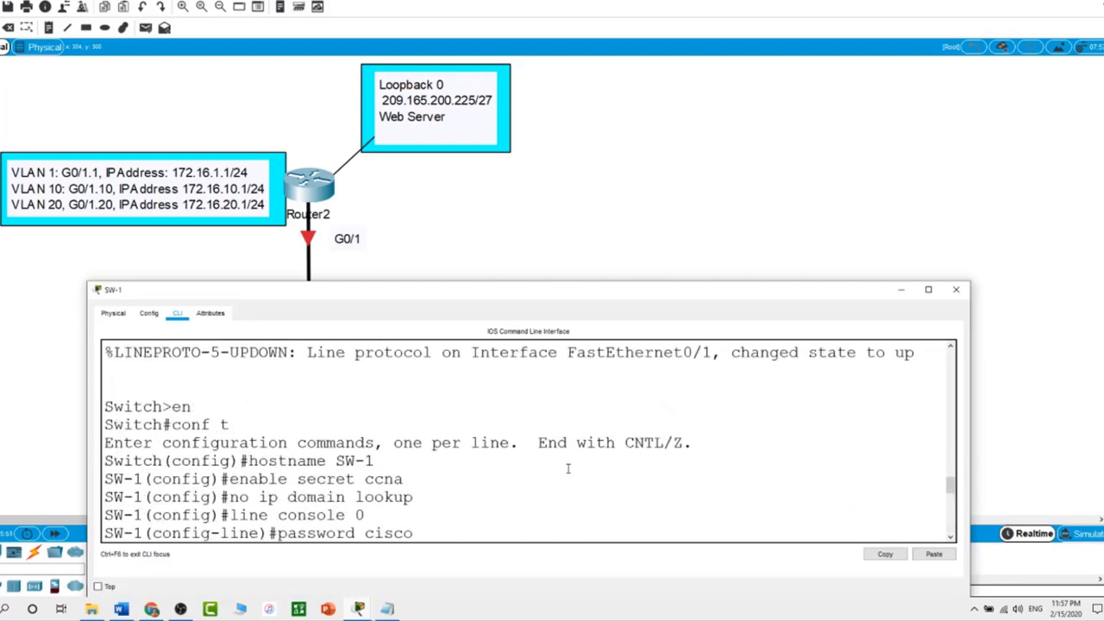
scroll(567, 468, "down", 6)
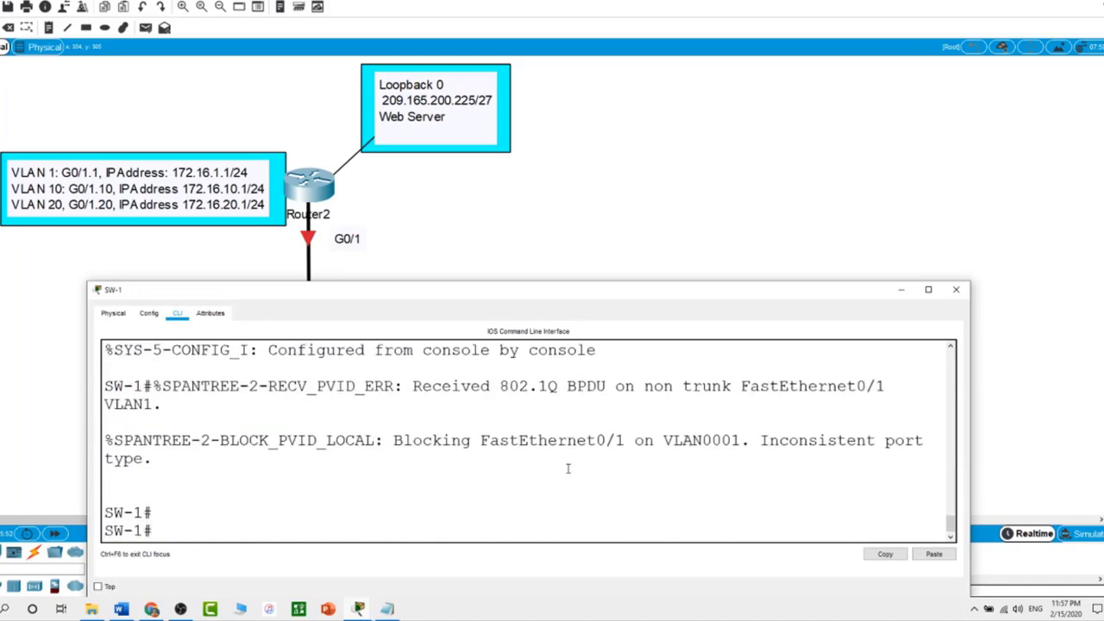
- Rename the router's label in the topology as Router1
left_click(316, 204)
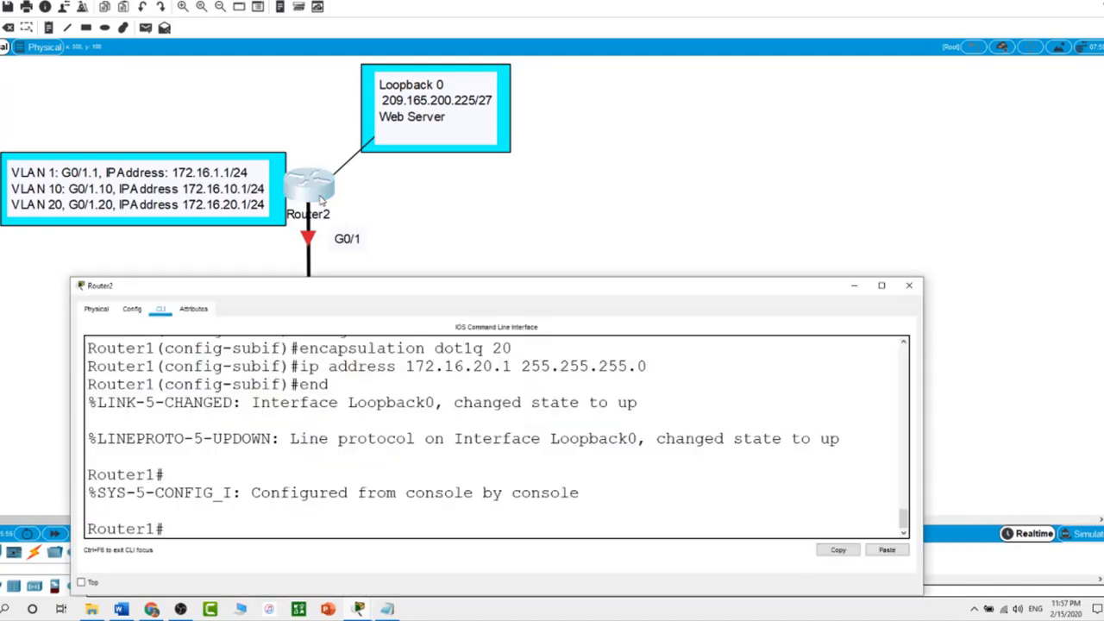
left_click(330, 213)
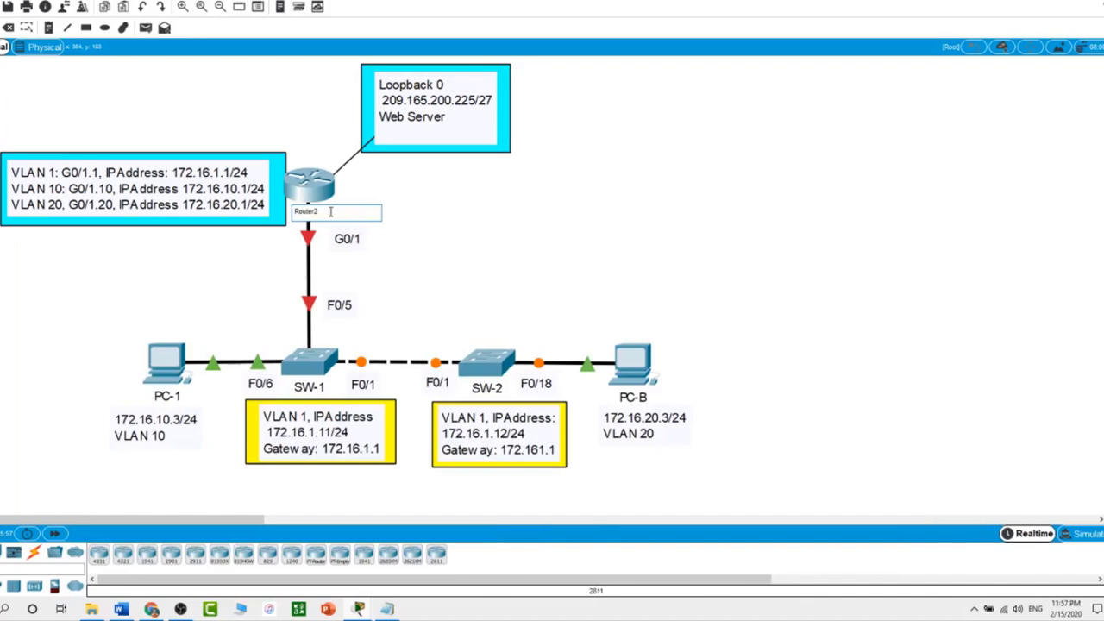
key("BackSpace")
left_click(440, 216)
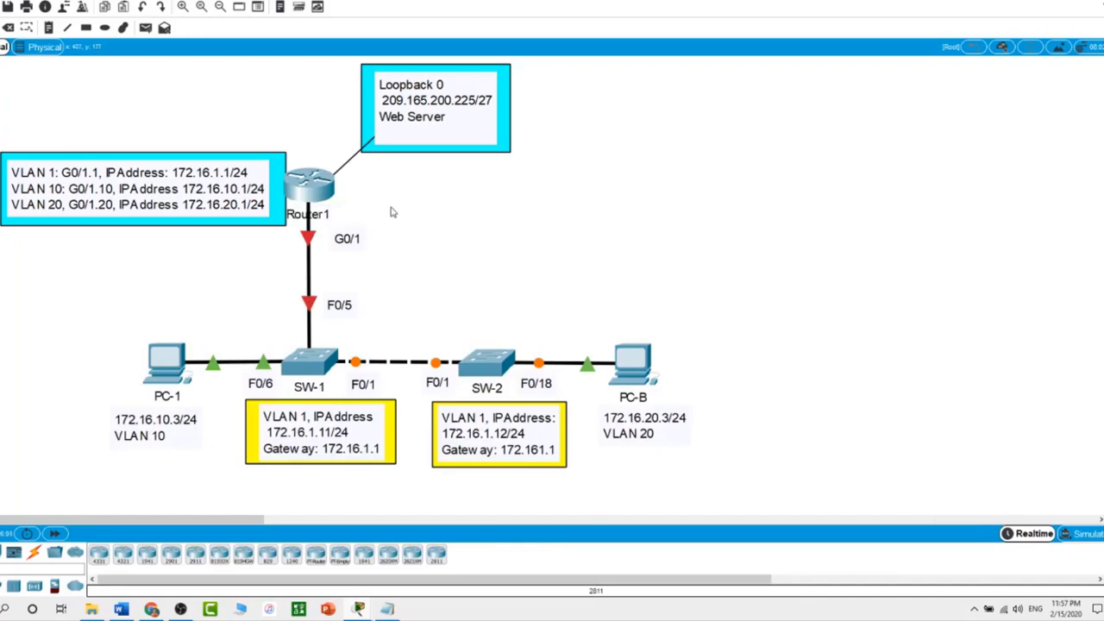
- Review the pasted configuration in Router1's command line and reposition the router icon directly above SW-1
left_click_drag(346, 205, 355, 213)
left_click(336, 197)
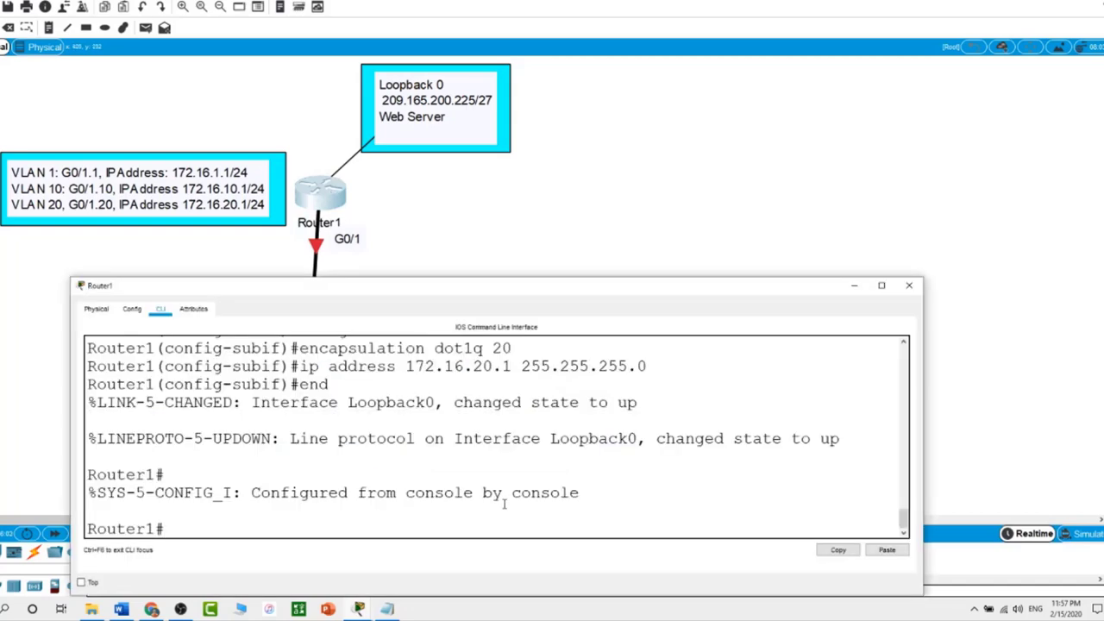
scroll(502, 481, "up", 2)
scroll(501, 481, "up", 7)
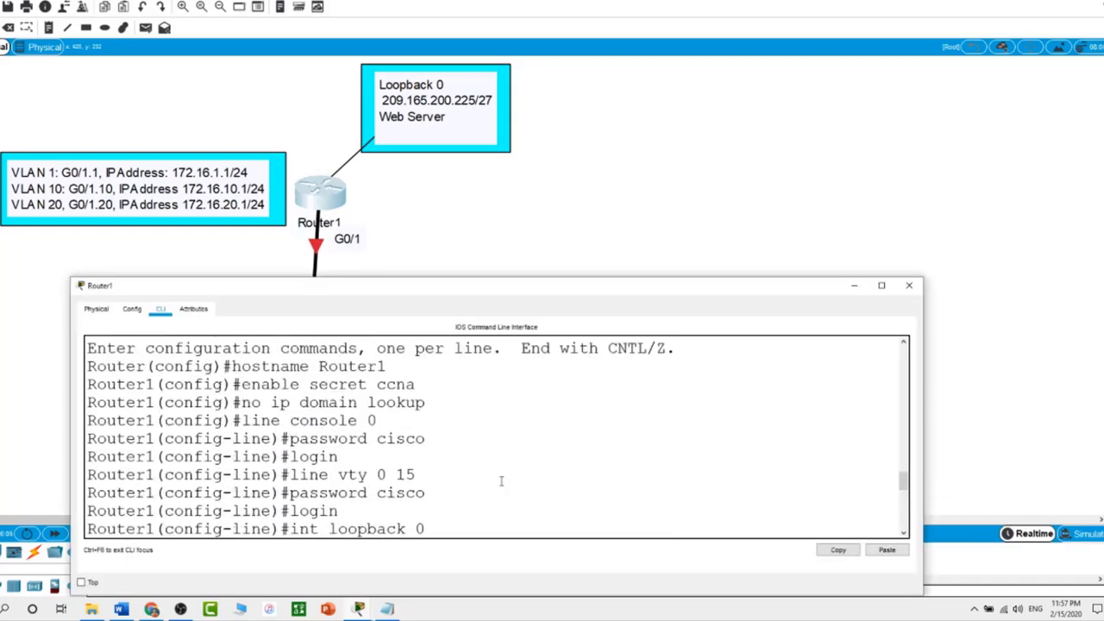
scroll(502, 480, "down", 10)
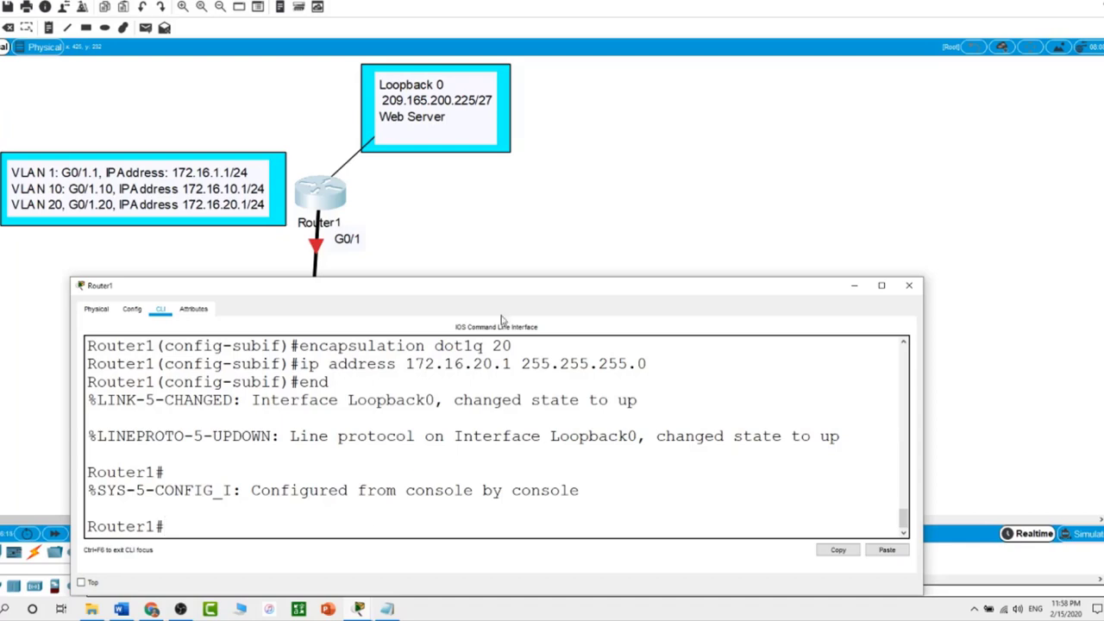
left_click(552, 218)
left_click_drag(337, 214, 327, 218)
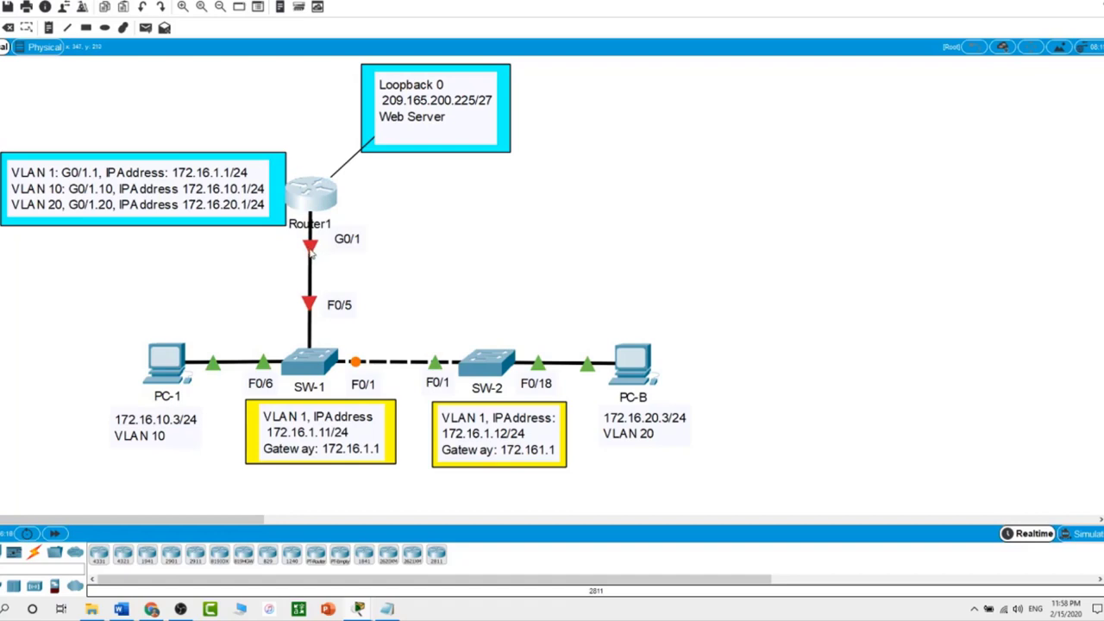
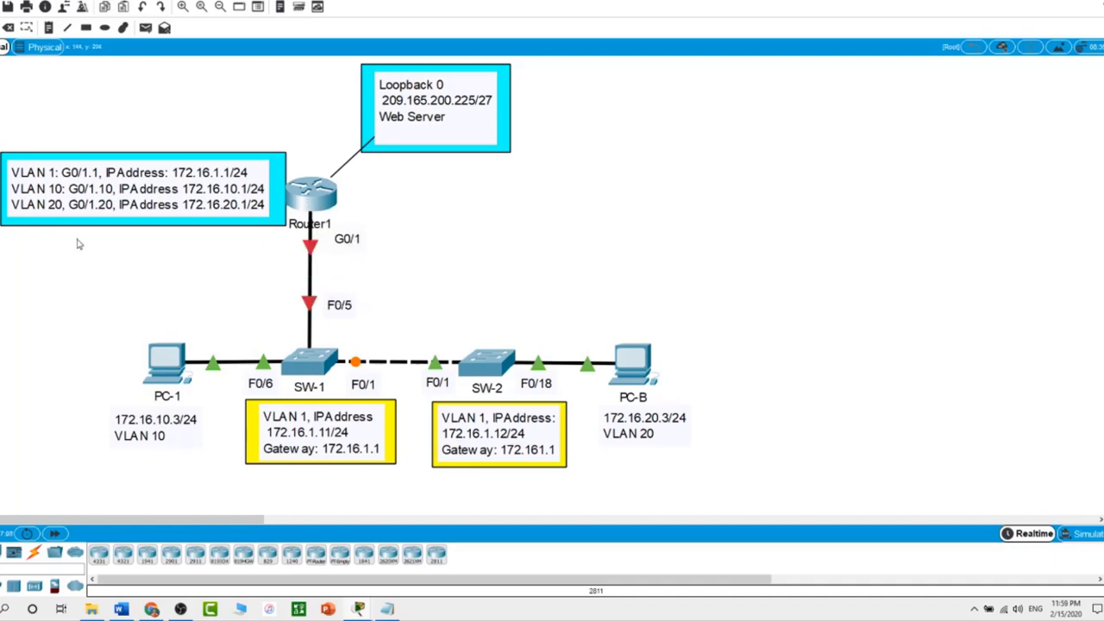
- Check Router1's routing table with show ip route and its interface status with show ip interface brief
left_click(312, 210)
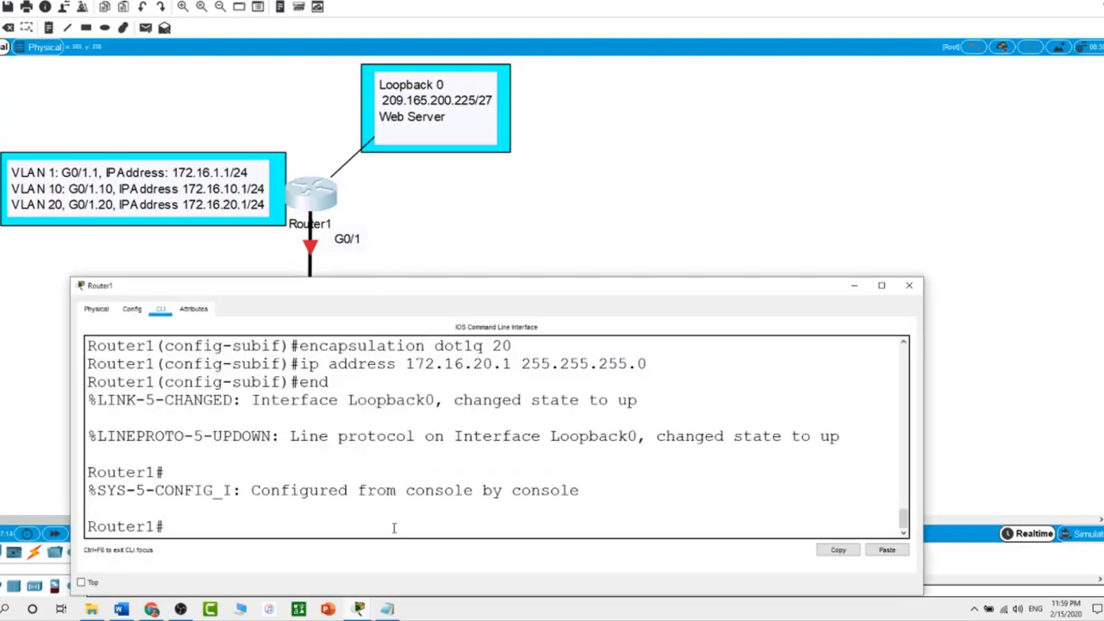
type("show ip route")
key("Return")
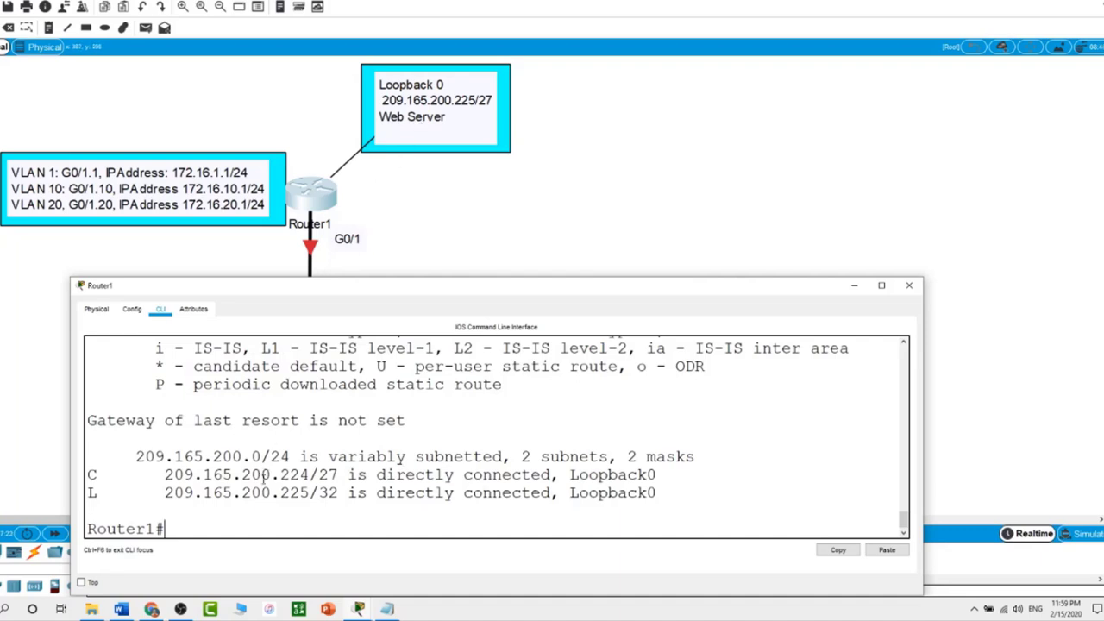
left_click_drag(175, 475, 233, 475)
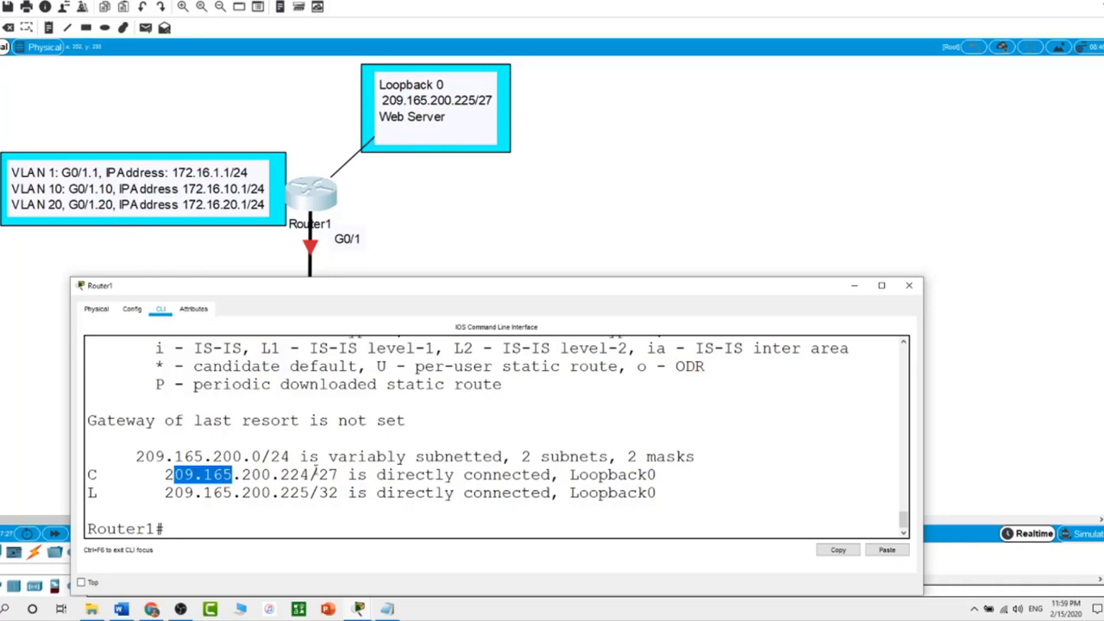
left_click(290, 529)
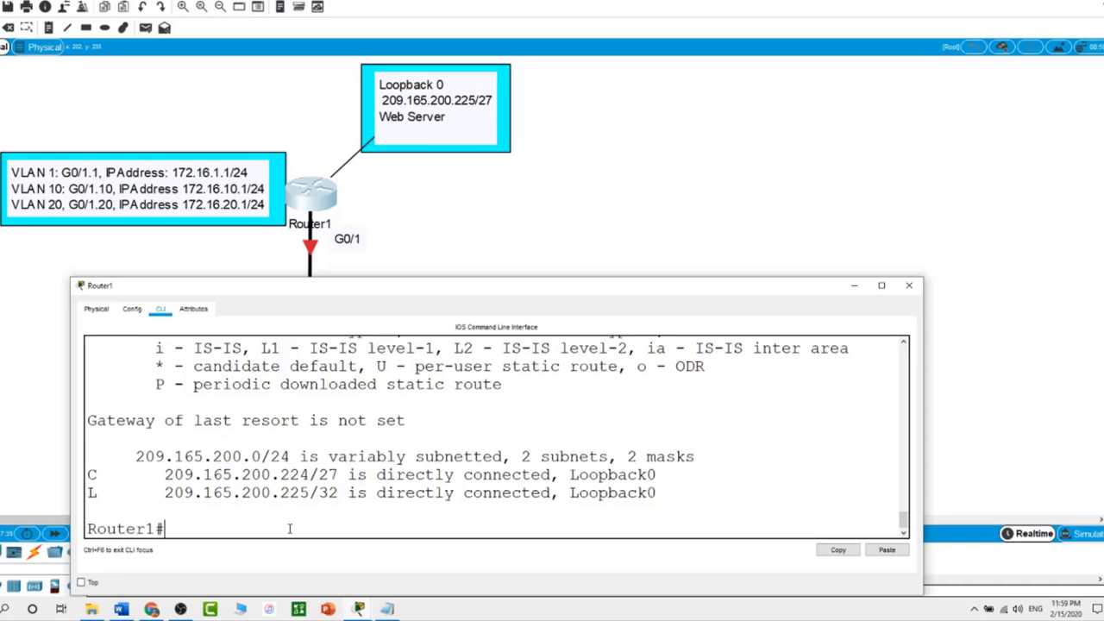
type("show ip interface brief")
key("Return")
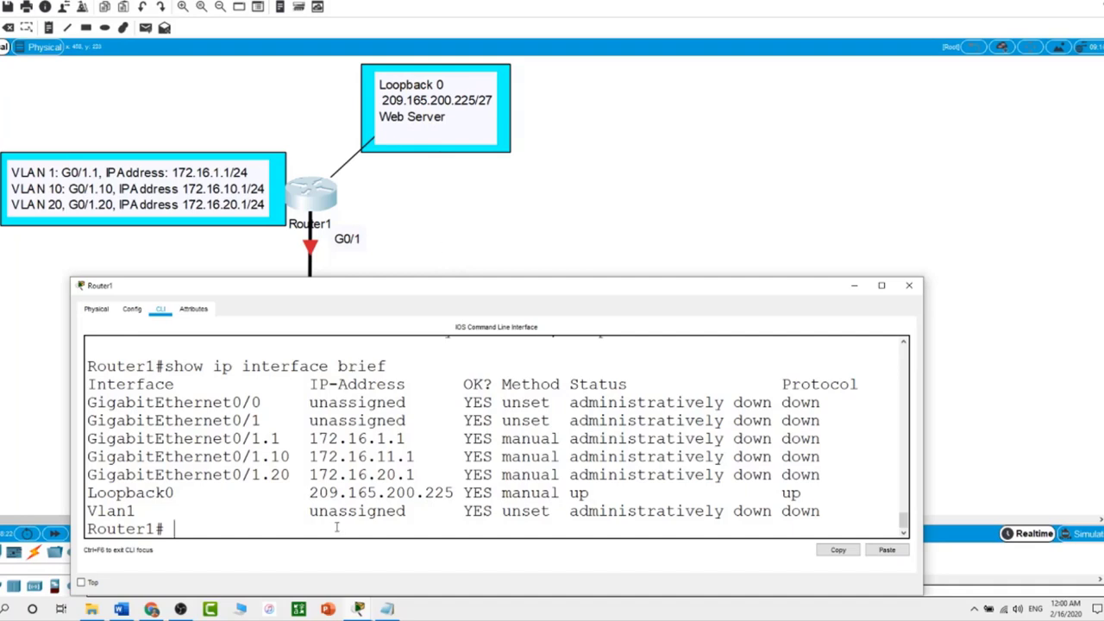
- Display Router1's running configuration with show run and examine the encapsulation and IP address of each GigabitEthernet0/1 subinterface
type("show run")
key("Return")
key("space")
key("space")
key("space")
key("space")
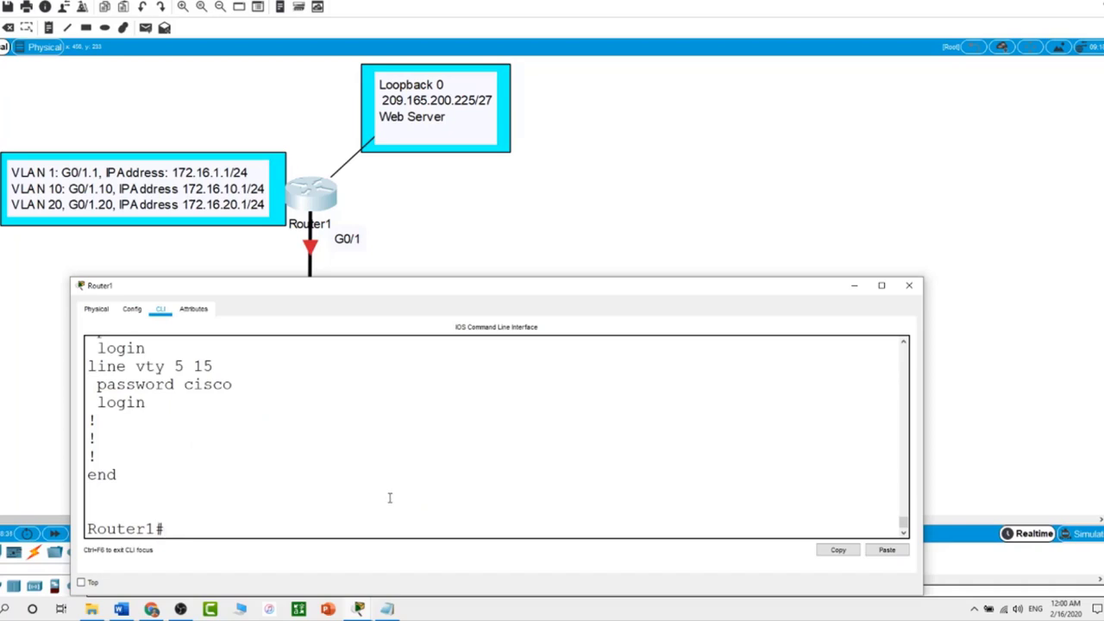
scroll(402, 466, "up", 3)
scroll(401, 478, "up", 10)
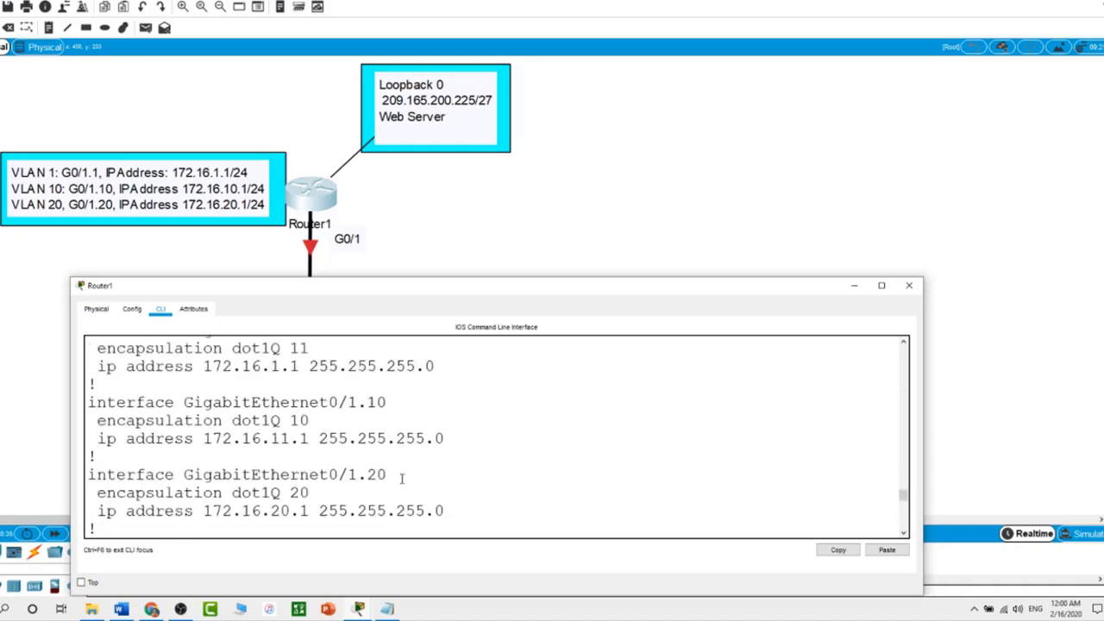
scroll(401, 479, "up", 2)
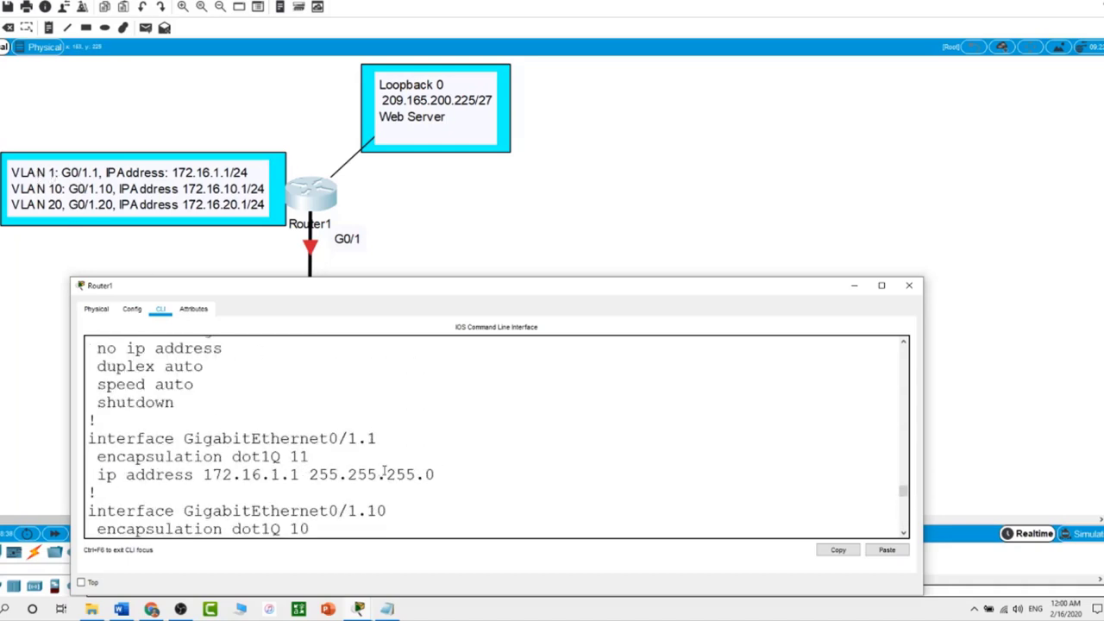
scroll(382, 470, "down", 1)
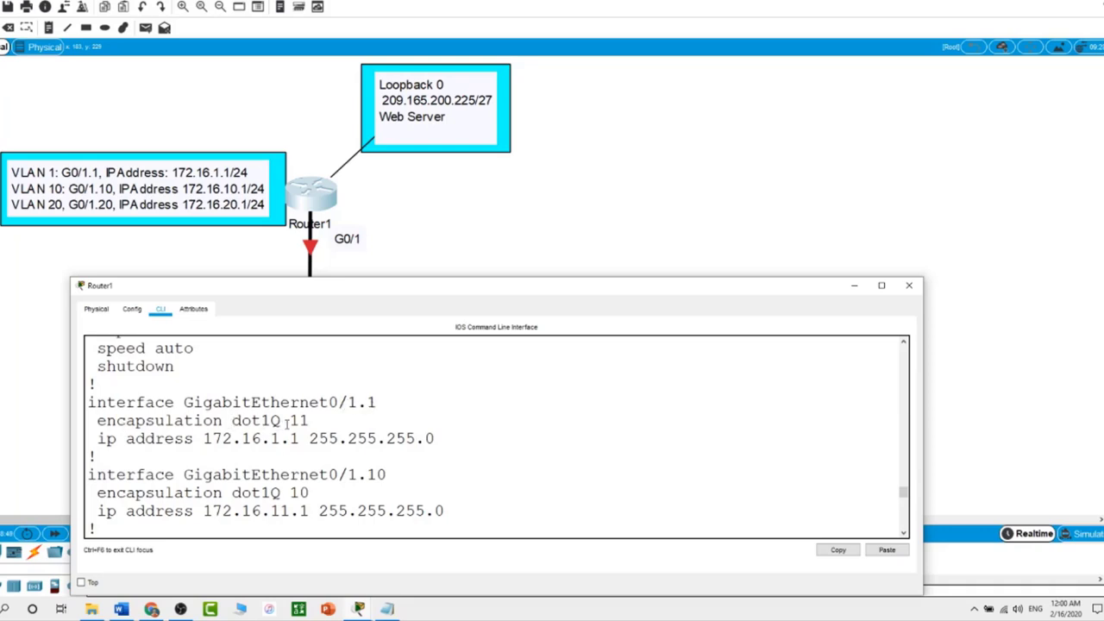
left_click_drag(292, 420, 318, 421)
left_click(337, 420)
scroll(308, 422, "down", 10)
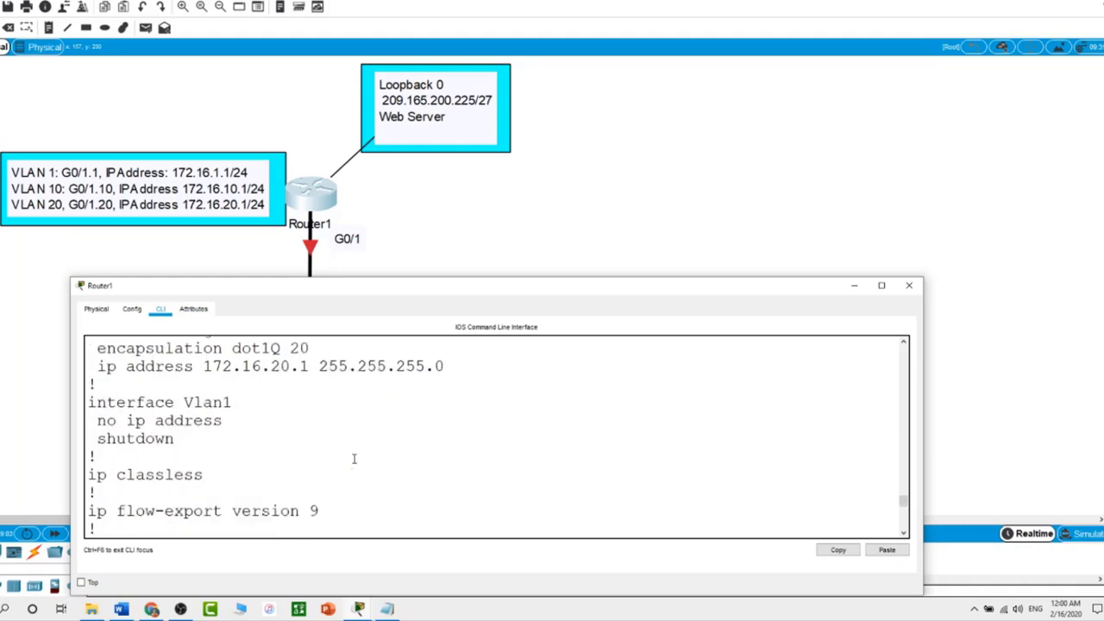
scroll(328, 483, "down", 3)
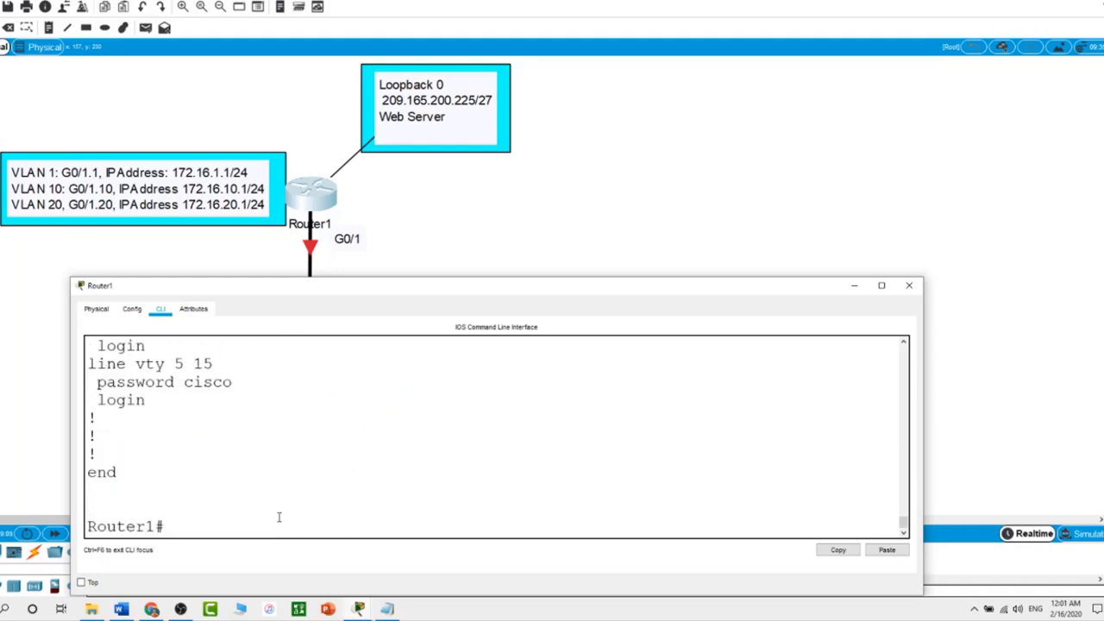
- Enter configuration of Router1's subinterface g0/1.1 and remove its VLAN tagging with no encapsulation dot1Q 11
type("conf t")
key("Return")
type("int g0/")
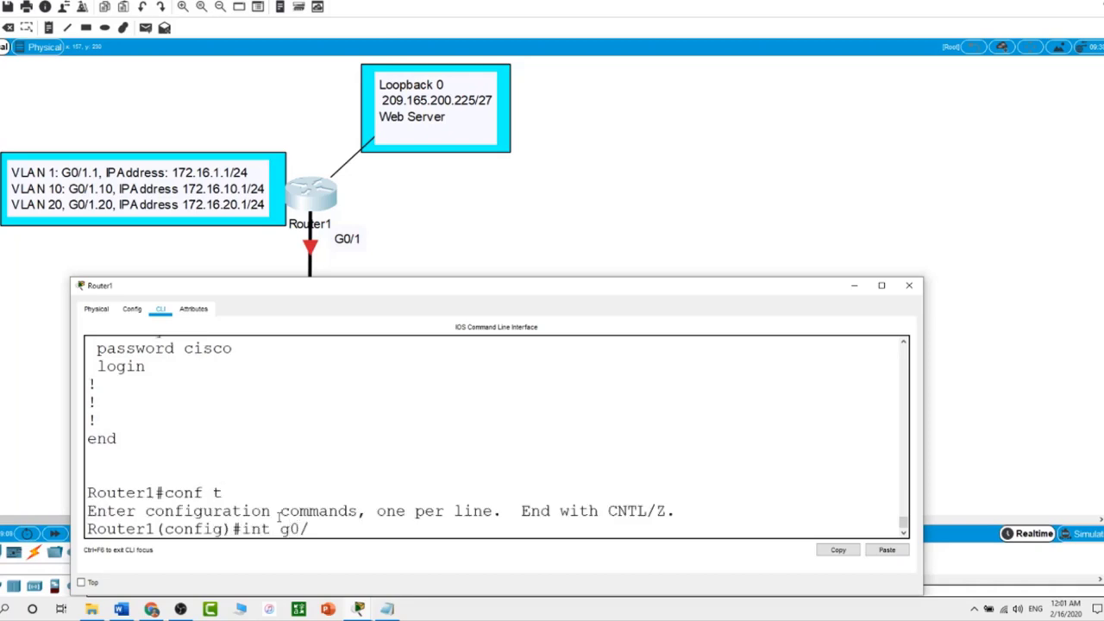
type("1.1")
key("Return")
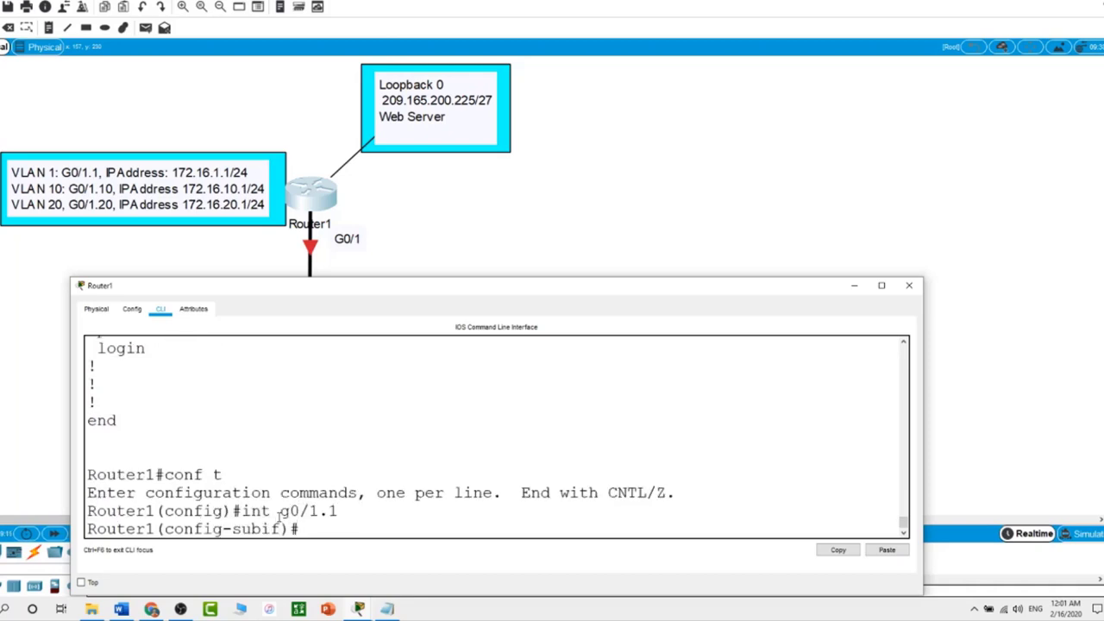
type("no en")
key("Tab")
type("do")
key("Tab")
type("11")
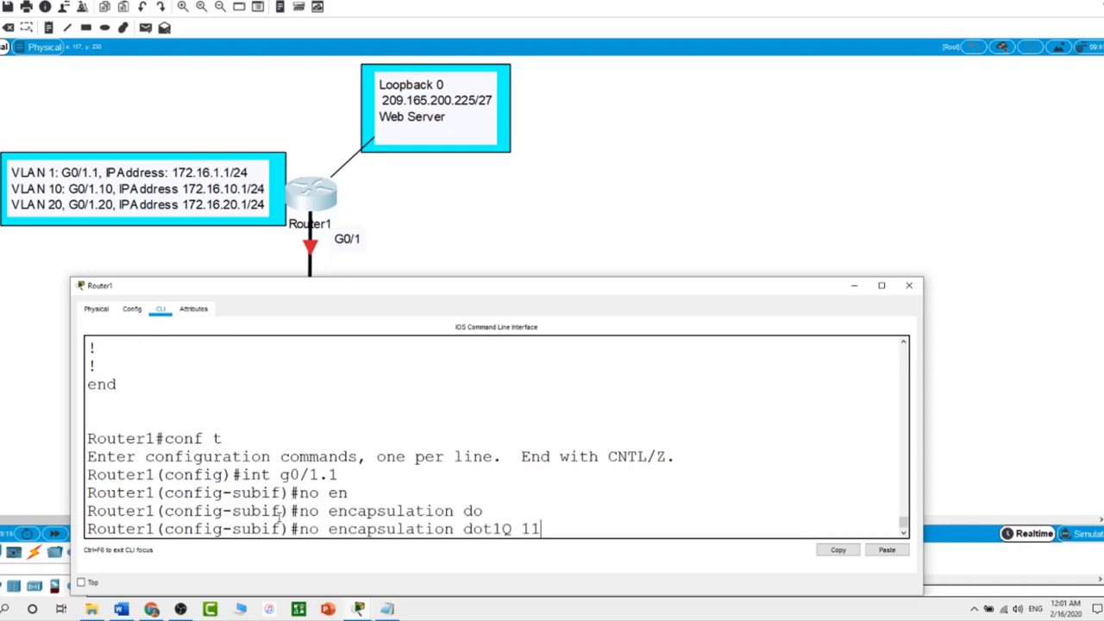
key("Return")
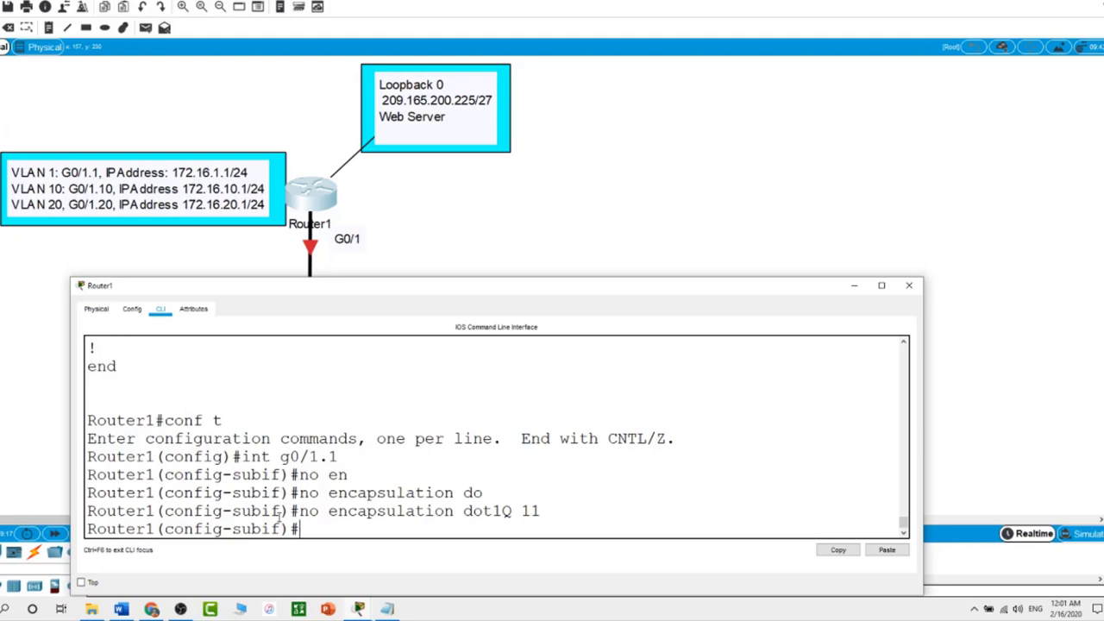
- Assign encapsulation dot1Q 1 to subinterface g0/1.1 and return to privileged mode with end
type("en")
key("Tab")
type("do")
key("Tab")
type("1")
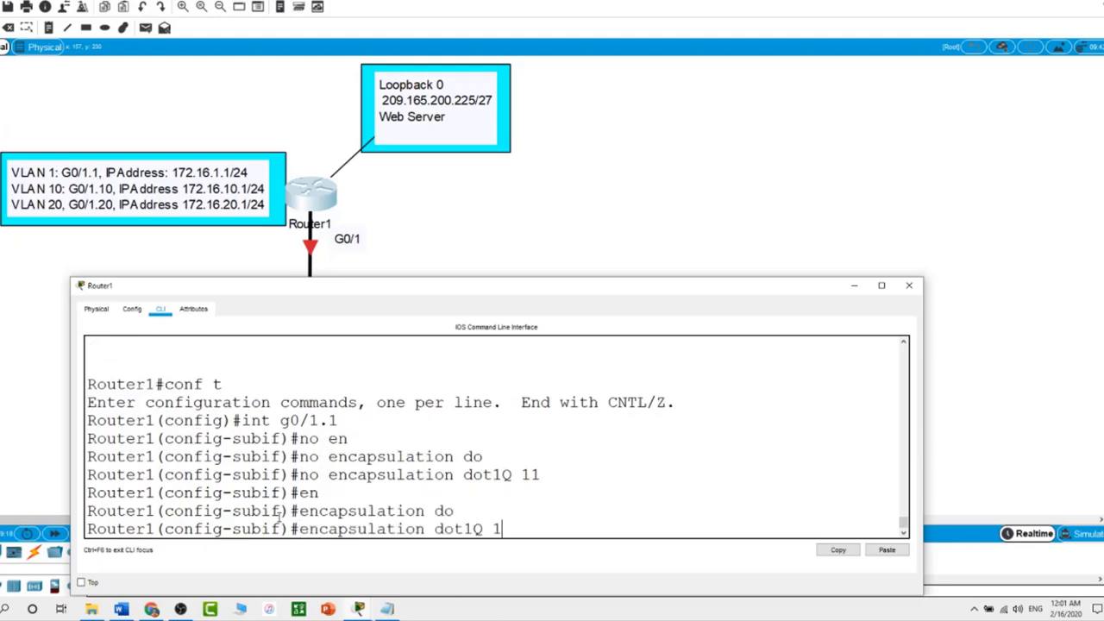
key("Return")
type("end")
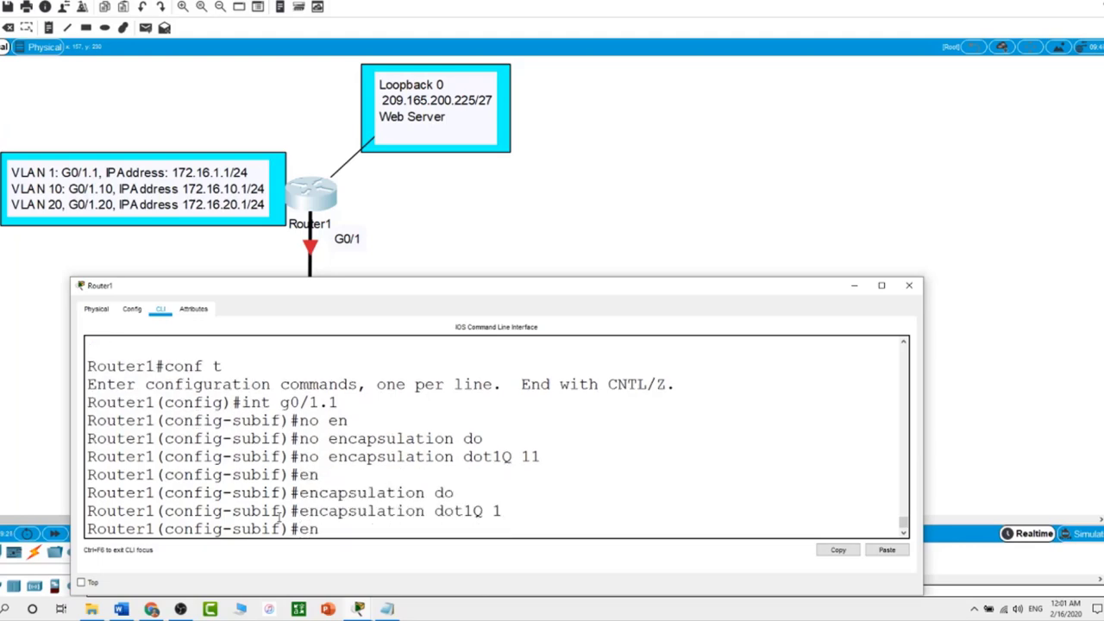
key("Return")
key("Return")
key("Return")
- Run show run again on Router1 and page through to the end of the configuration
type("show run")
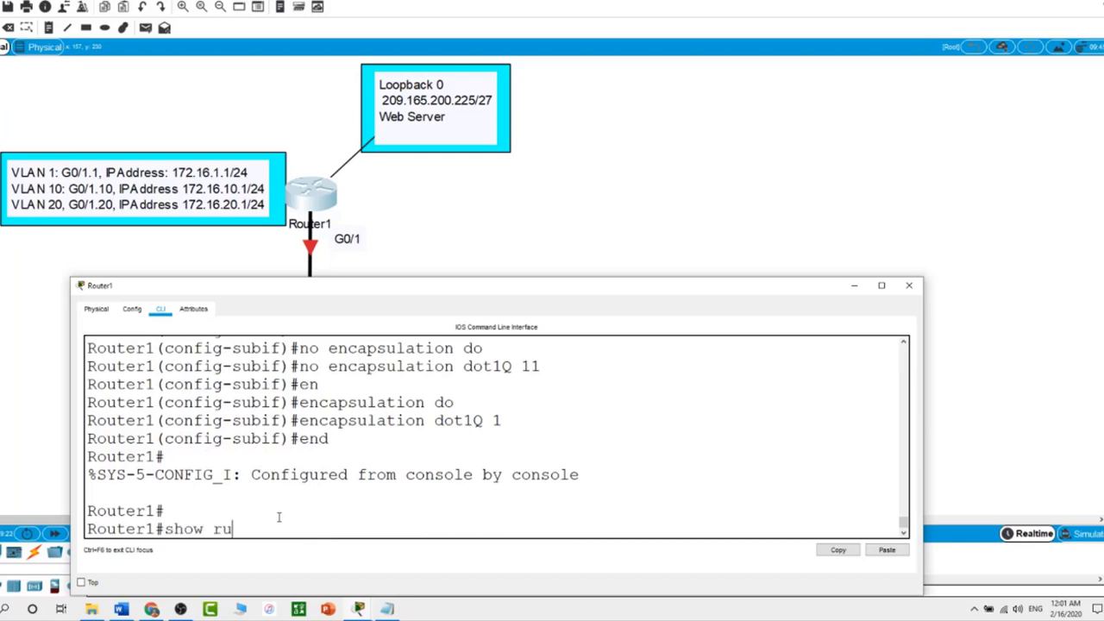
key("Return")
key("space")
key("space")
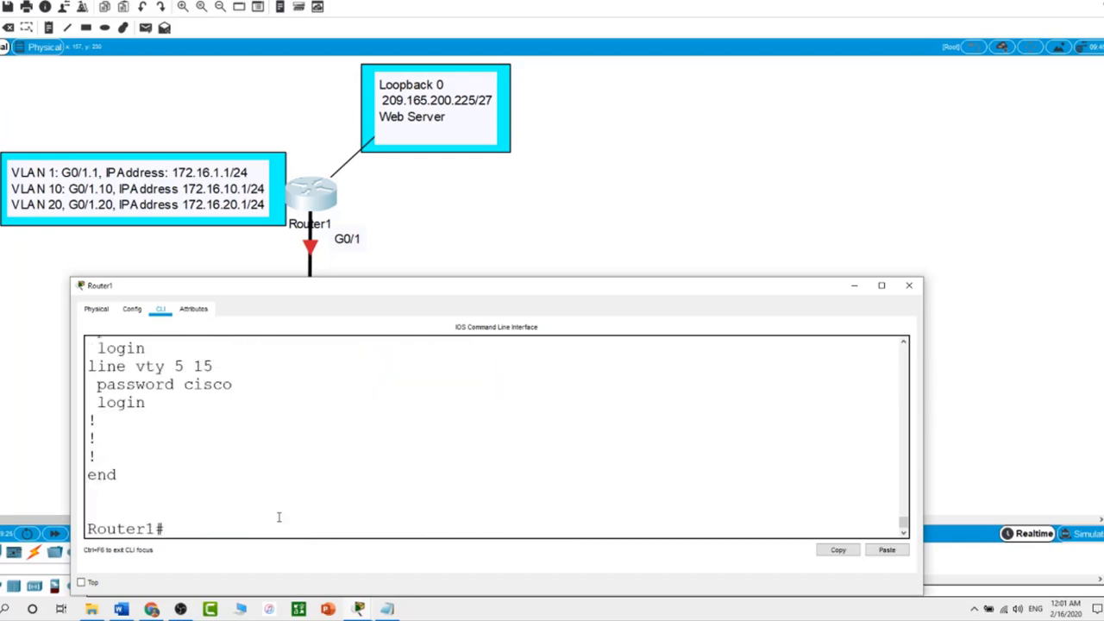
- Examine the encapsulation and IP address lines of GigabitEthernet0/1.1 in Router1's running configuration
scroll(279, 517, "up", 12)
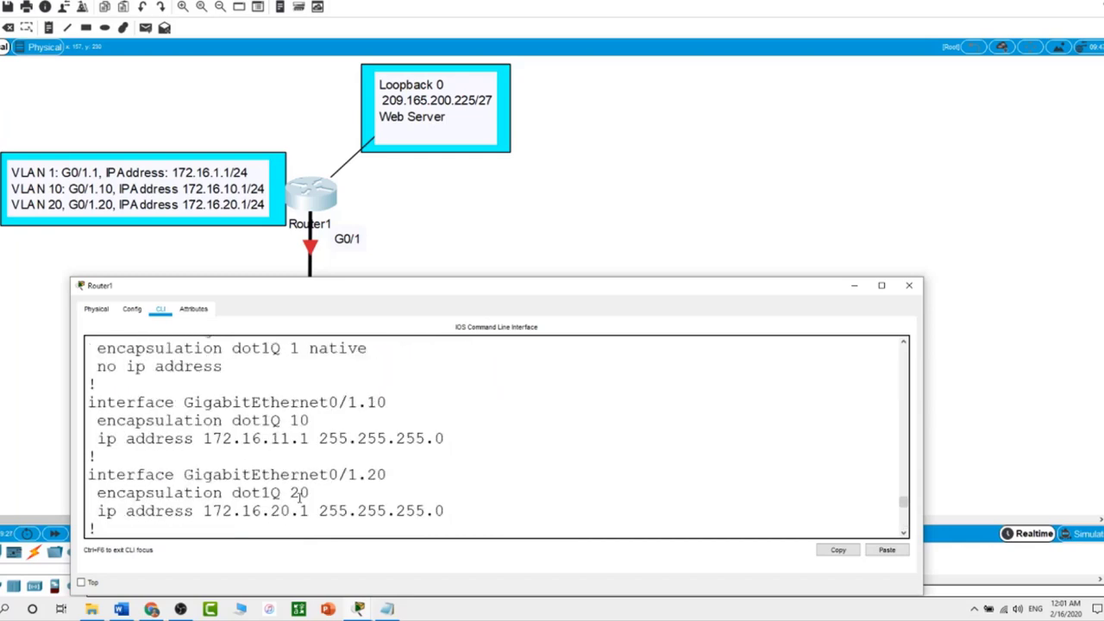
scroll(300, 498, "up", 2)
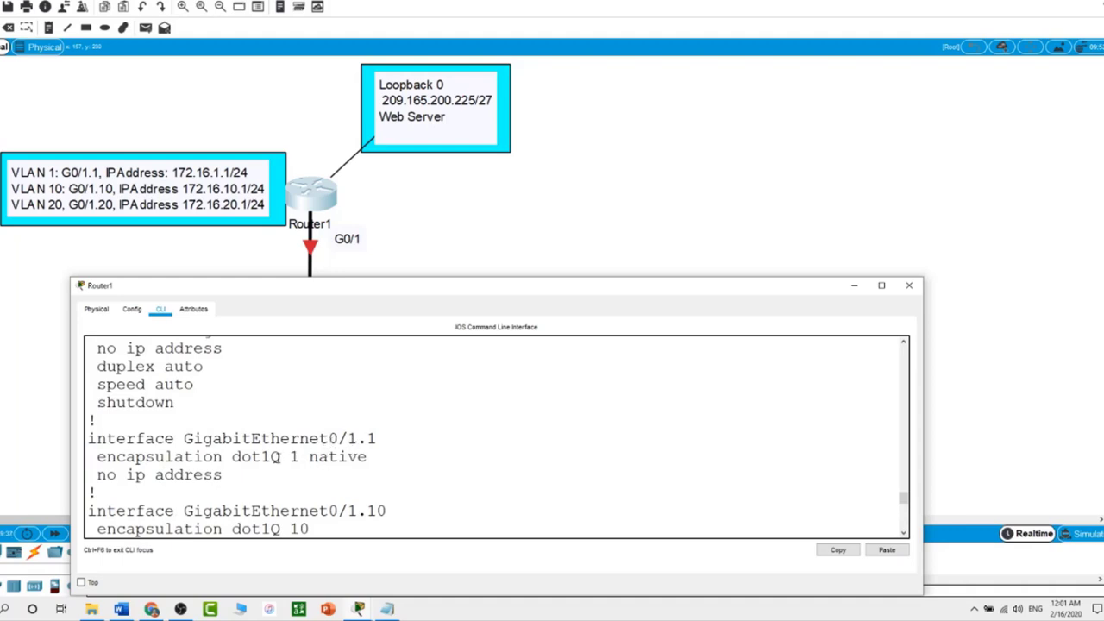
left_click_drag(100, 458, 223, 457)
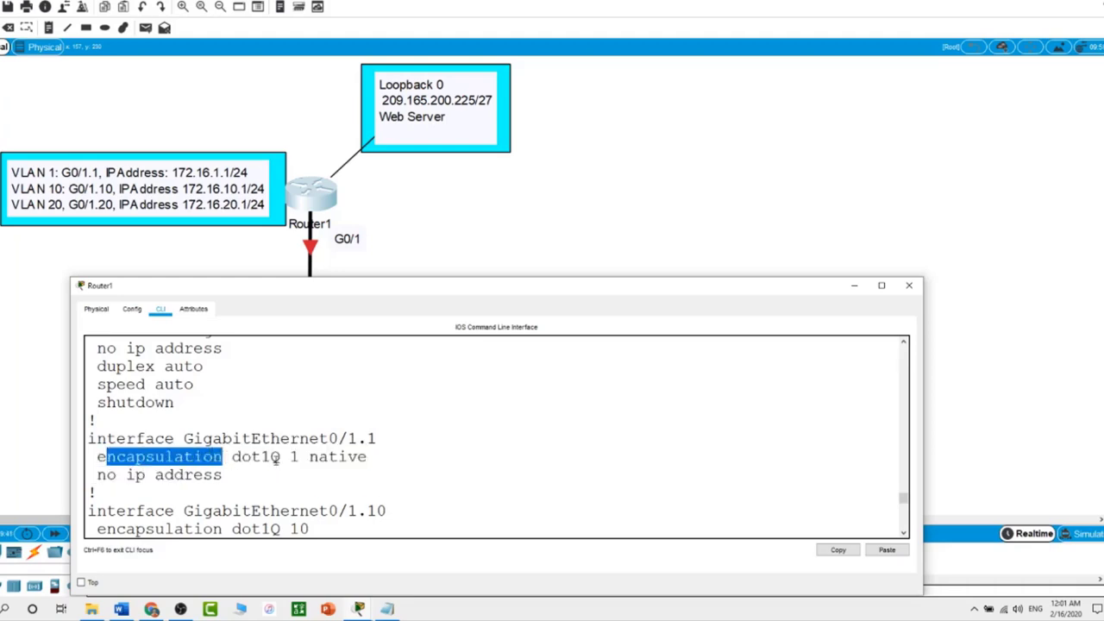
left_click(310, 457)
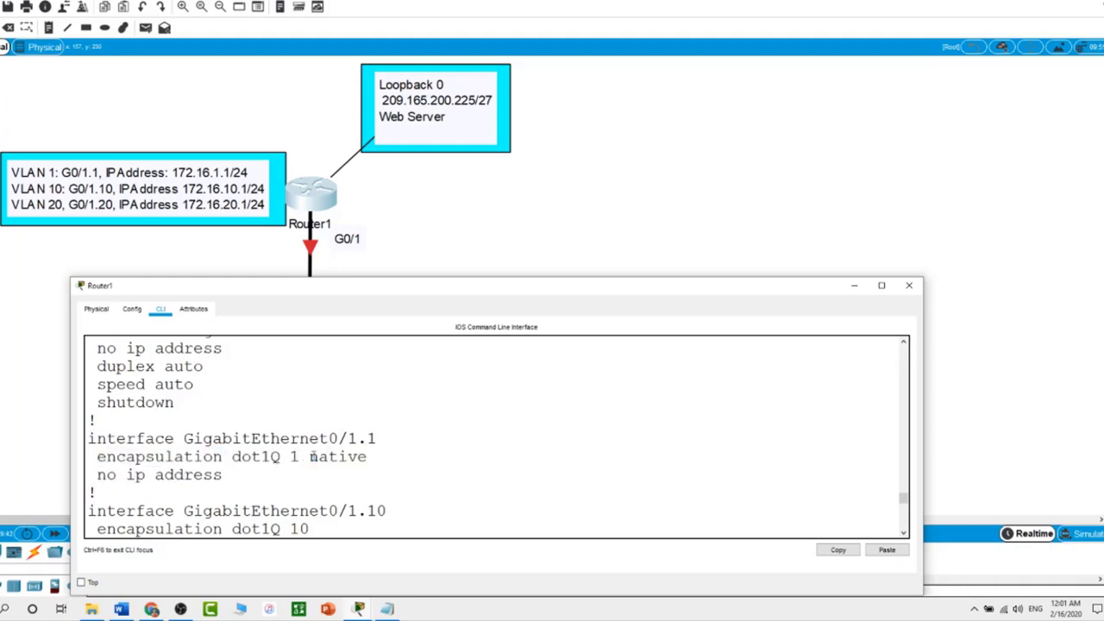
left_click_drag(310, 457, 368, 457)
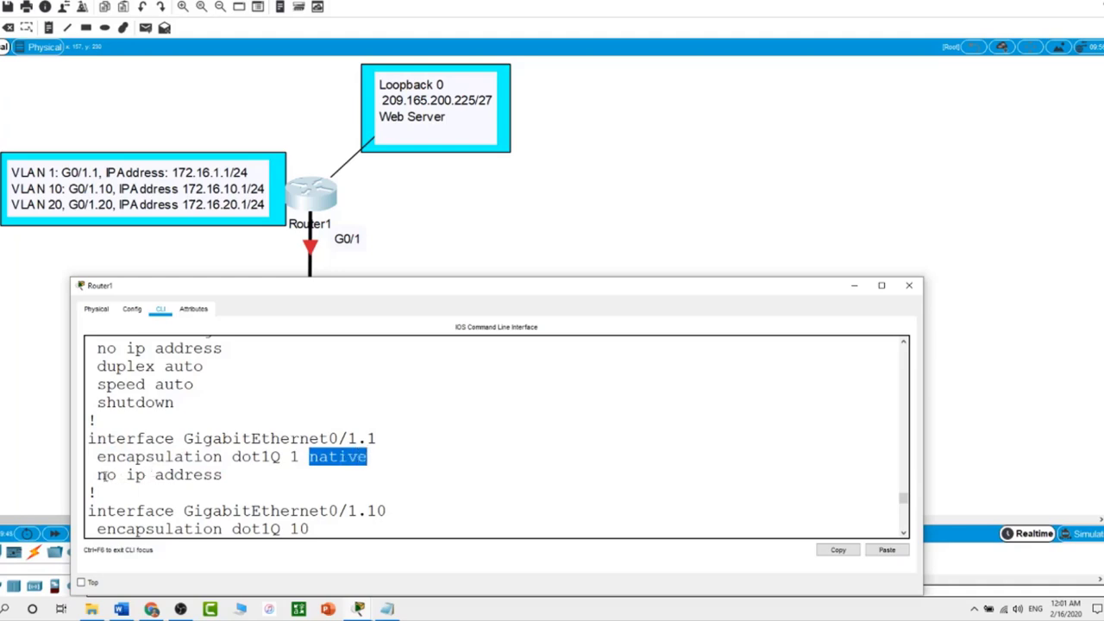
left_click_drag(98, 476, 222, 475)
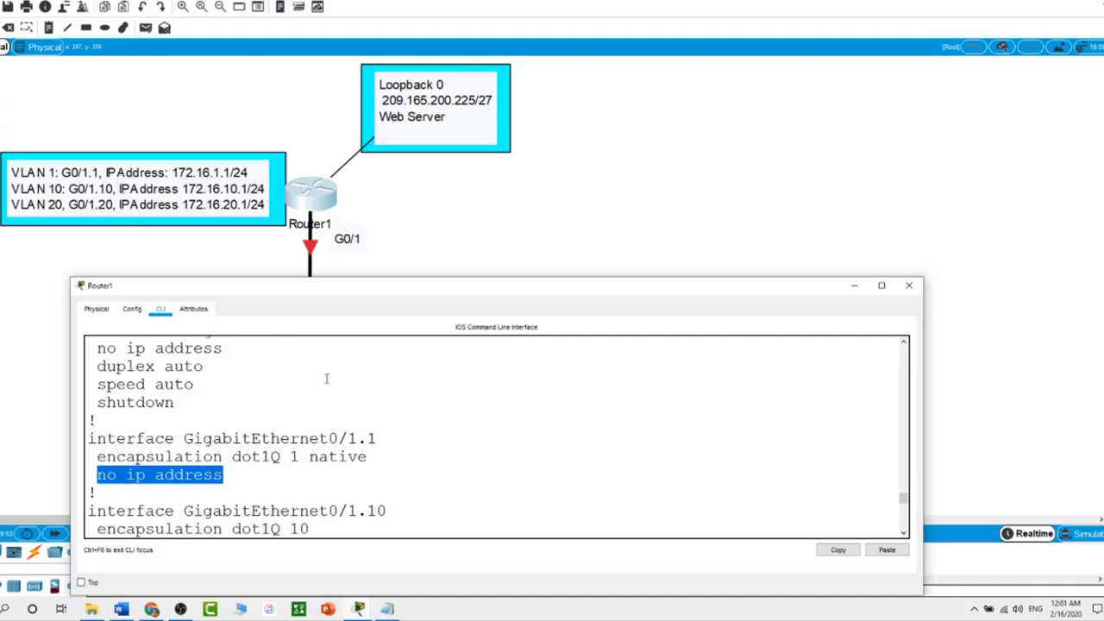
scroll(326, 378, "down", 12)
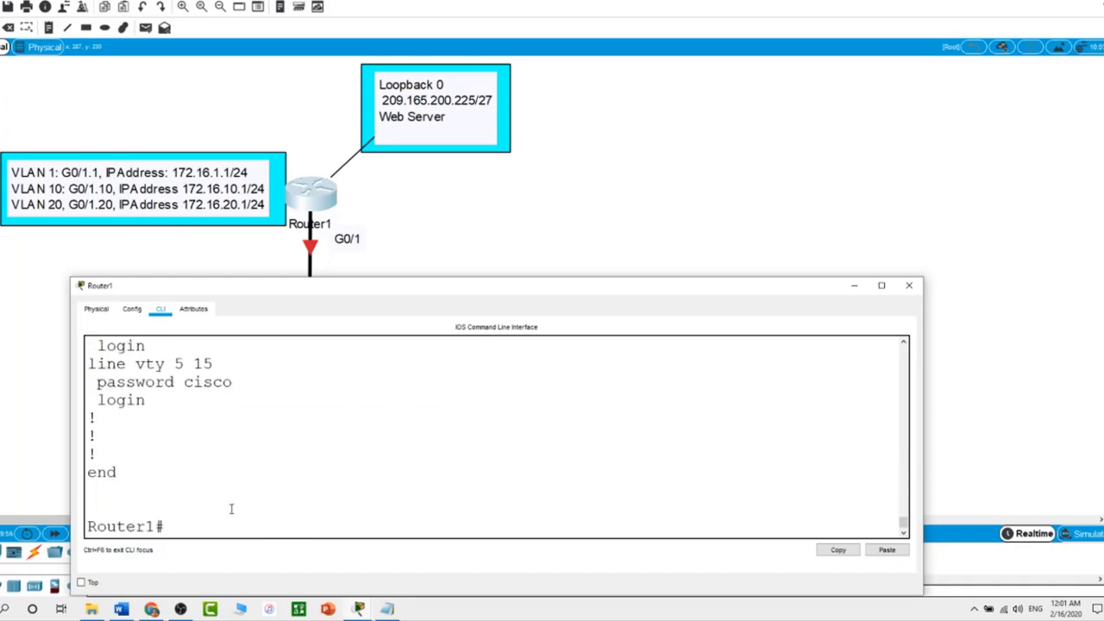
- Assign IP address 172.16.1.1 255.255.255.0 to Router1's subinterface g0/1.1 and return to privileged mode
type("conf t")
key("Return")
type("int g0/1.1")
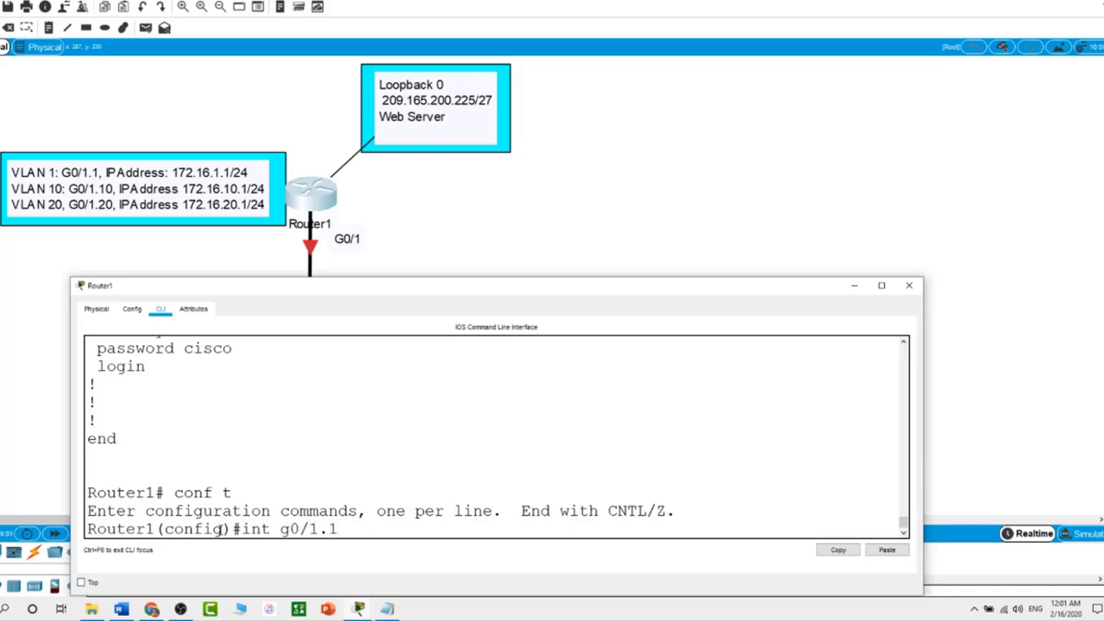
key("Return")
type("ip addr")
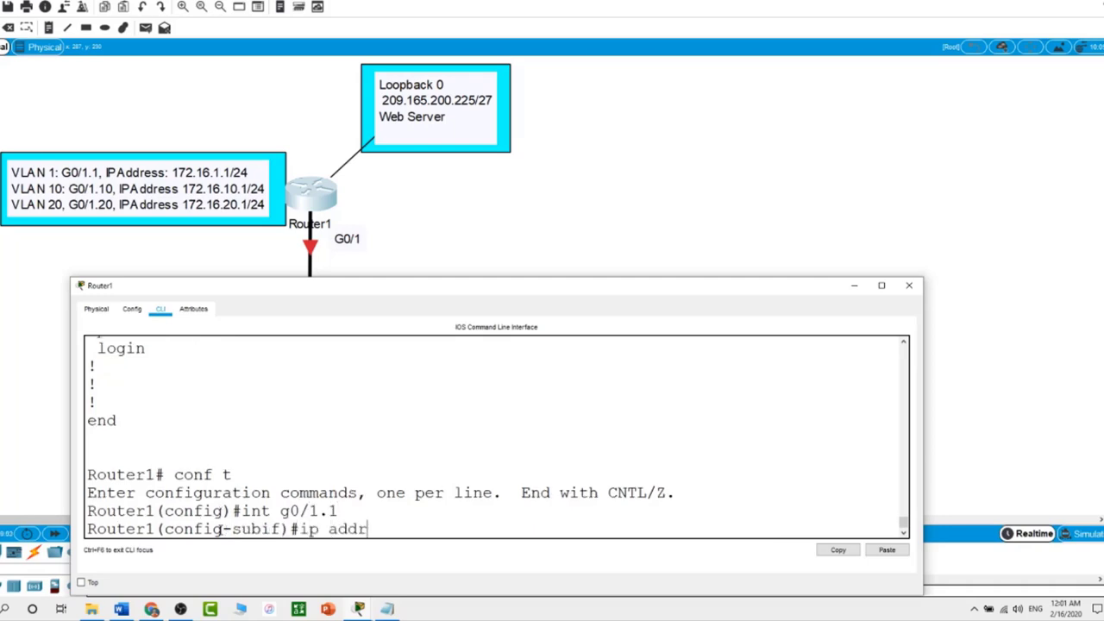
type("ess 172.16.1.1 255.255.255")
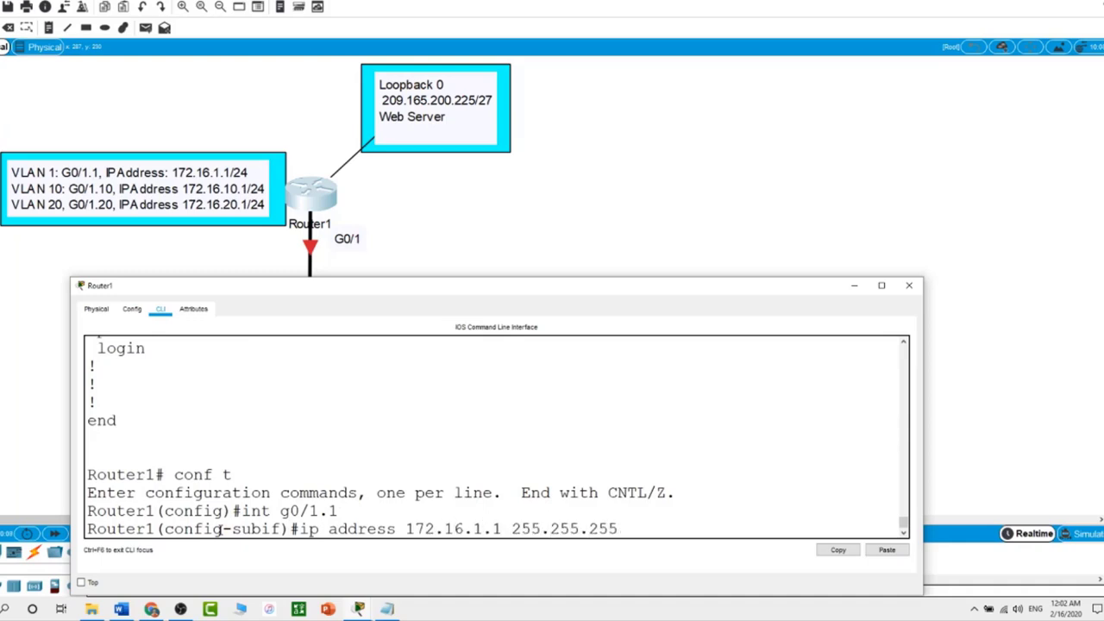
type(".0")
key("Return")
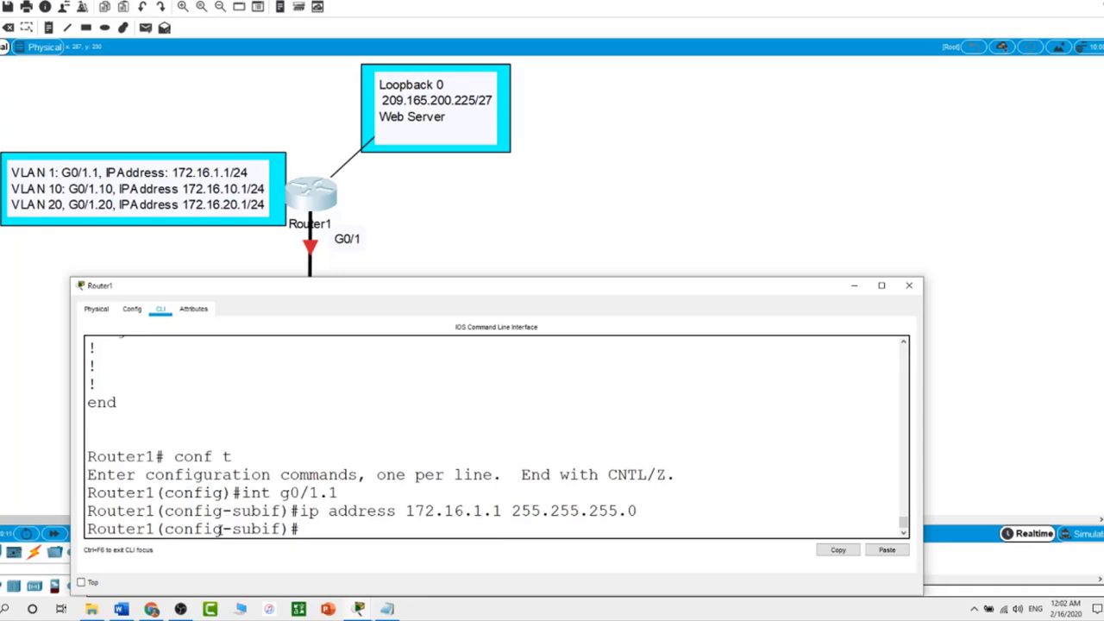
type("e")
key("Return")
key("Return")
- Display Router1's running configuration with show run and check the addressing of subinterfaces GigabitEthernet0/1.1 and 0/1.10
type("show run")
key("Return")
key("space")
key("space")
scroll(220, 530, "up", 10)
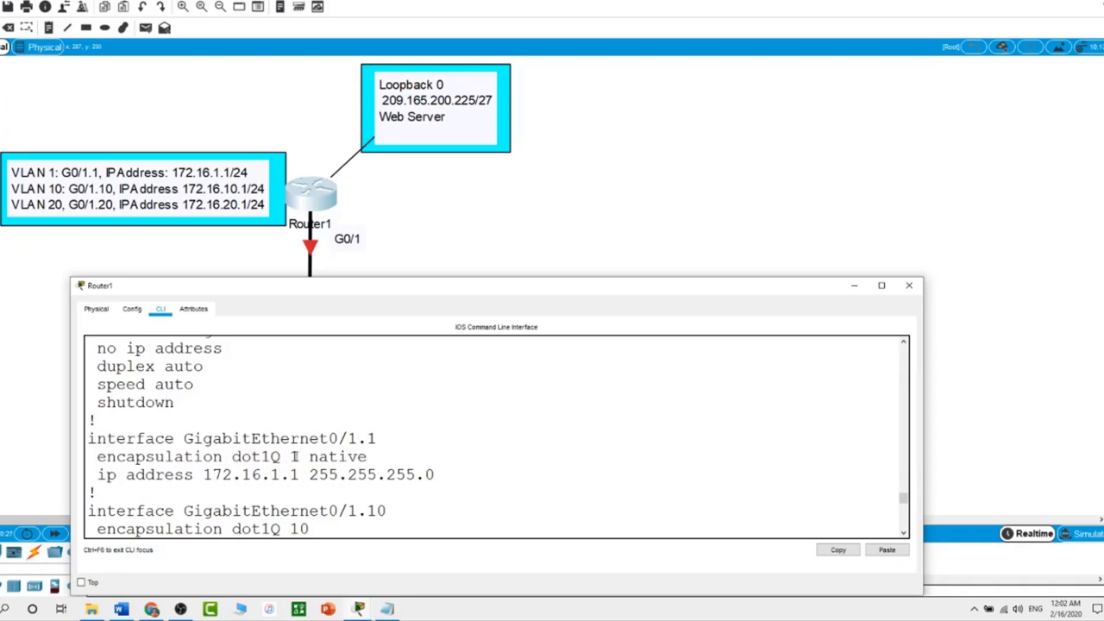
scroll(293, 457, "down", 1)
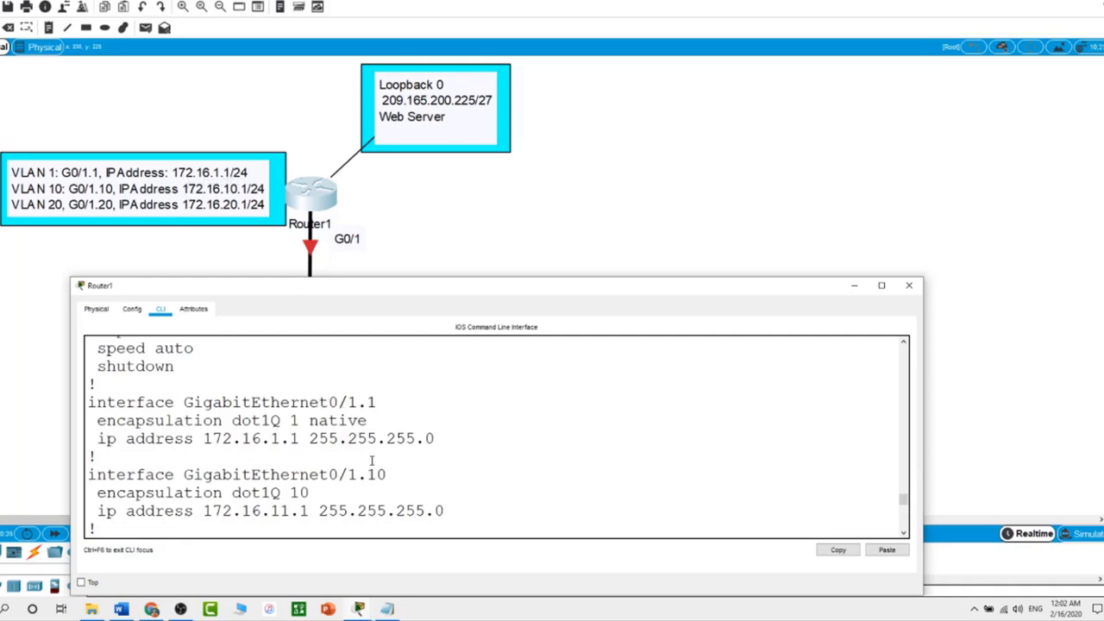
scroll(372, 462, "down", 2)
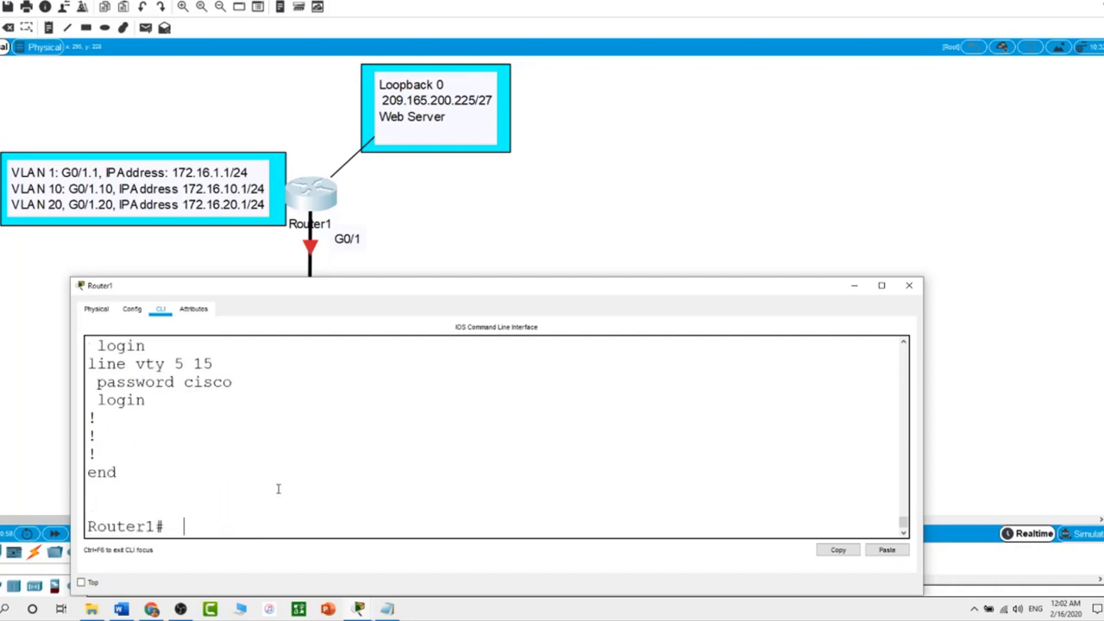
- Enter configuration of subinterface g0/1.10 and remove its address with no ip address 172.16.11.1 255.255.255.0
type("conf t")
key("Return")
type("int g0/")
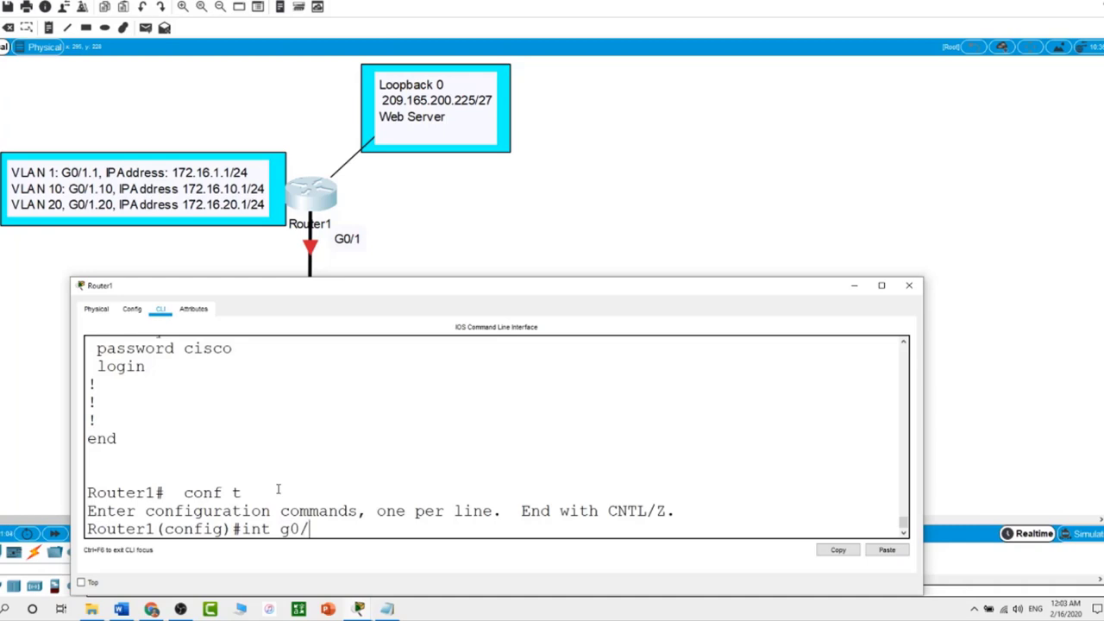
type("1.10")
key("Return")
type("no ip addr")
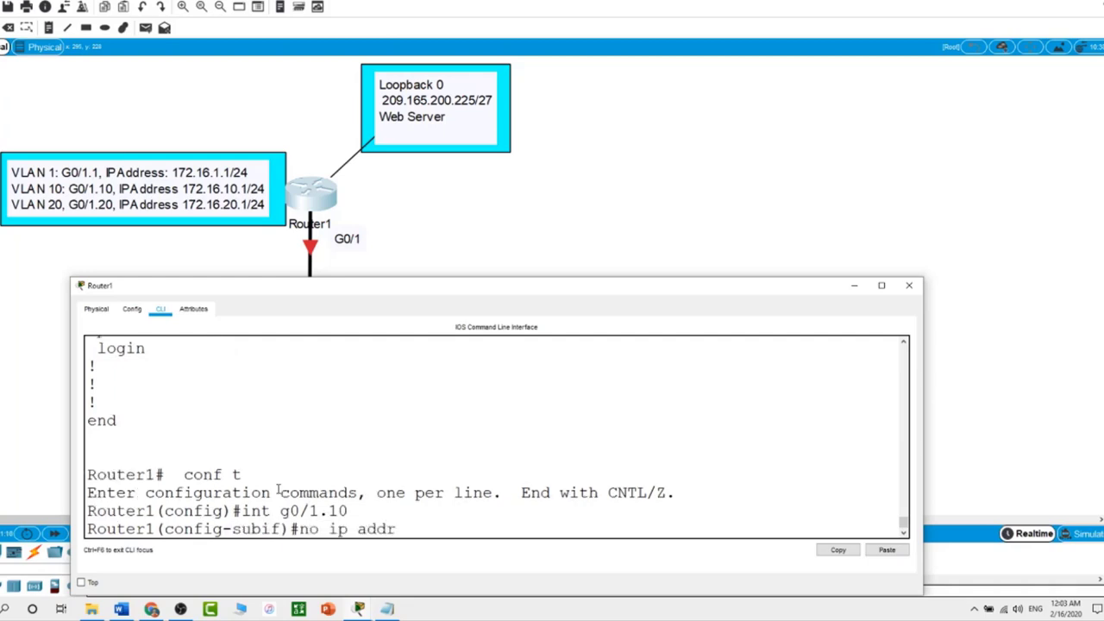
type("ess 172.16.11.1 2")
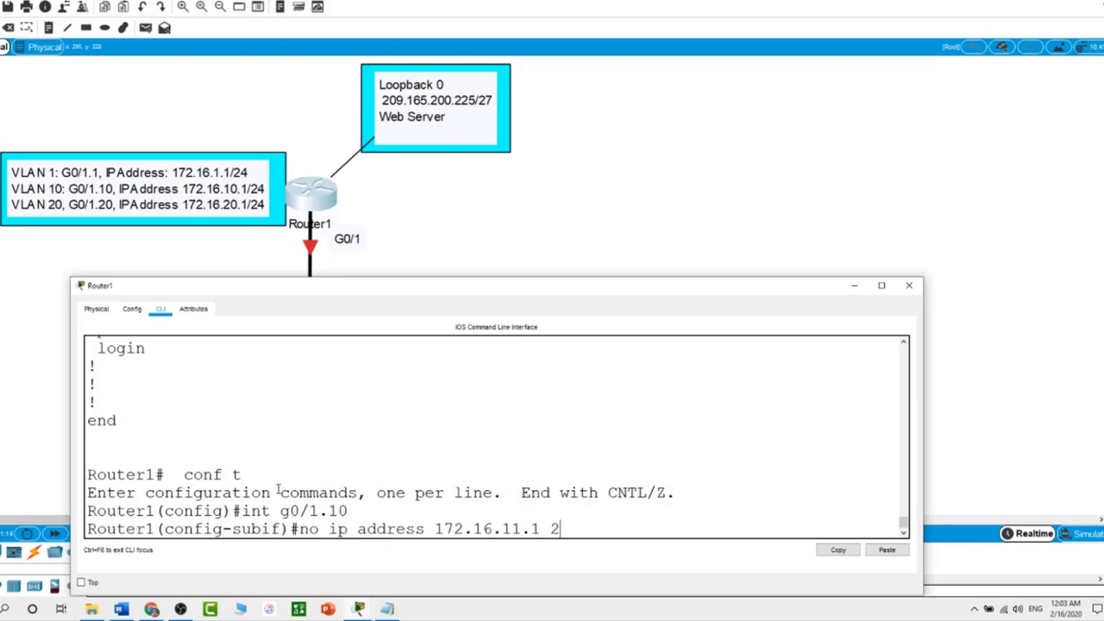
type("55.255.255.0")
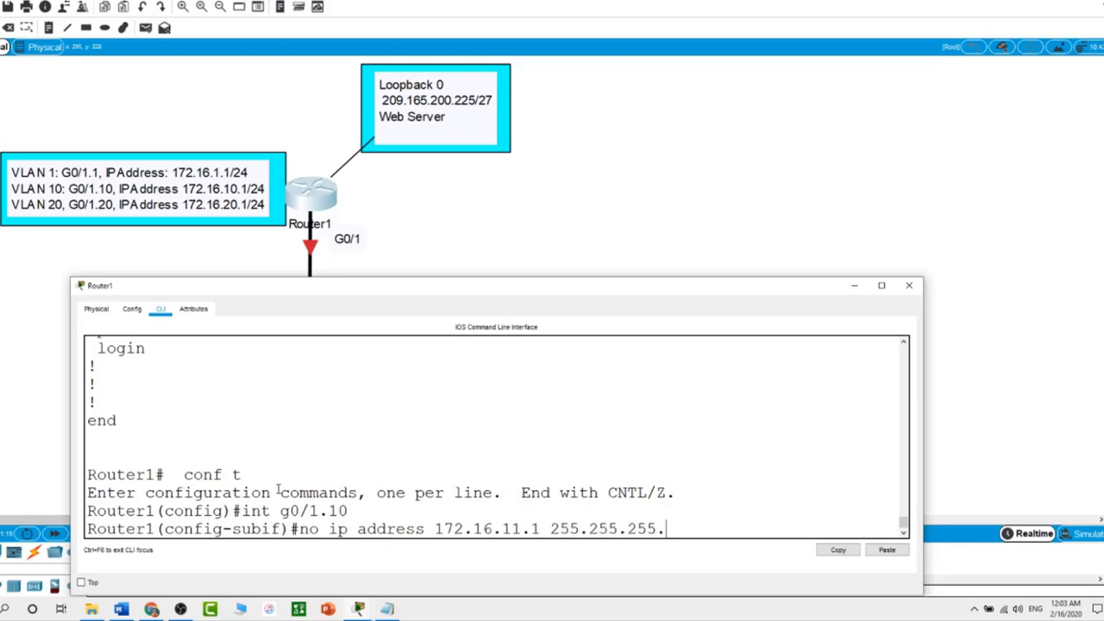
key("Return")
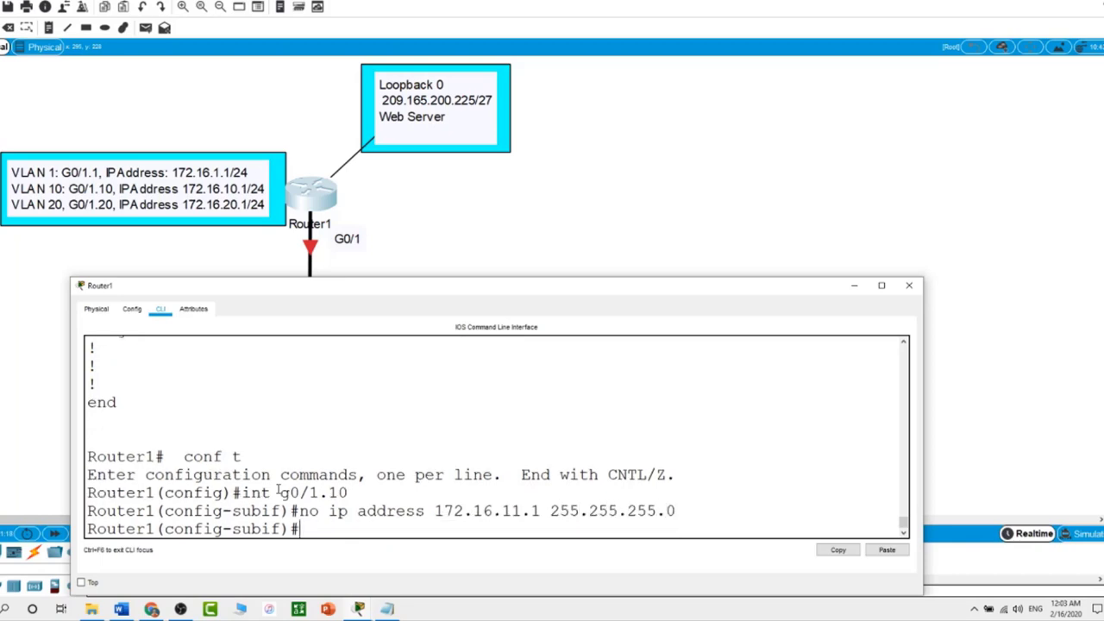
- Assign IP address 172.16.10.1 255.255.255.0 to subinterface g0/1.10 and return to privileged mode with end
type("ip address 172.16.10.1")
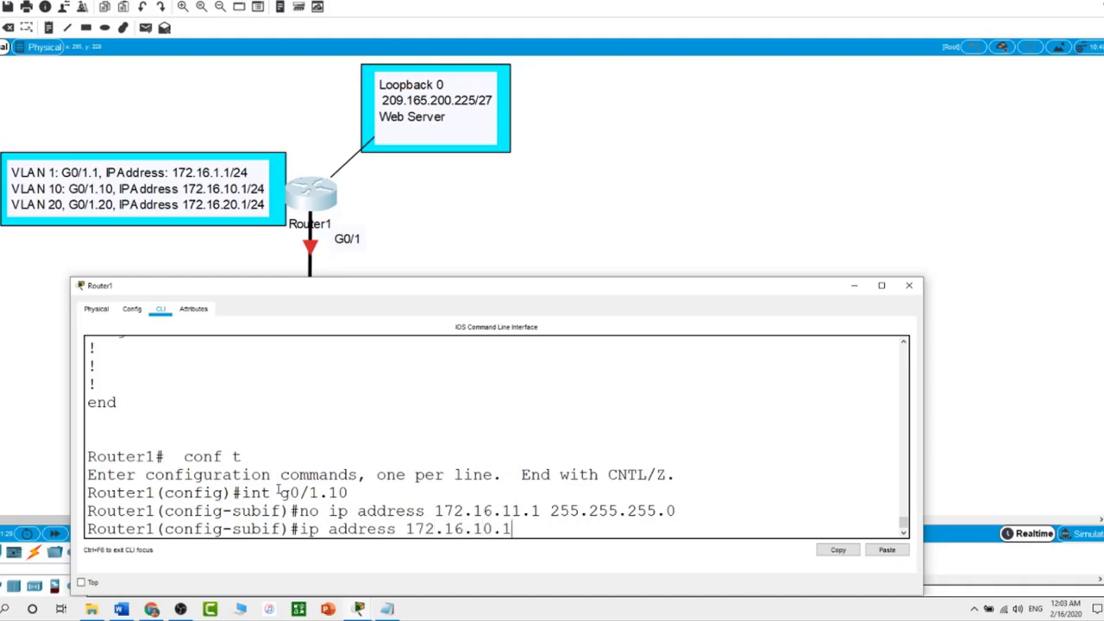
type(" 255.255.255.0")
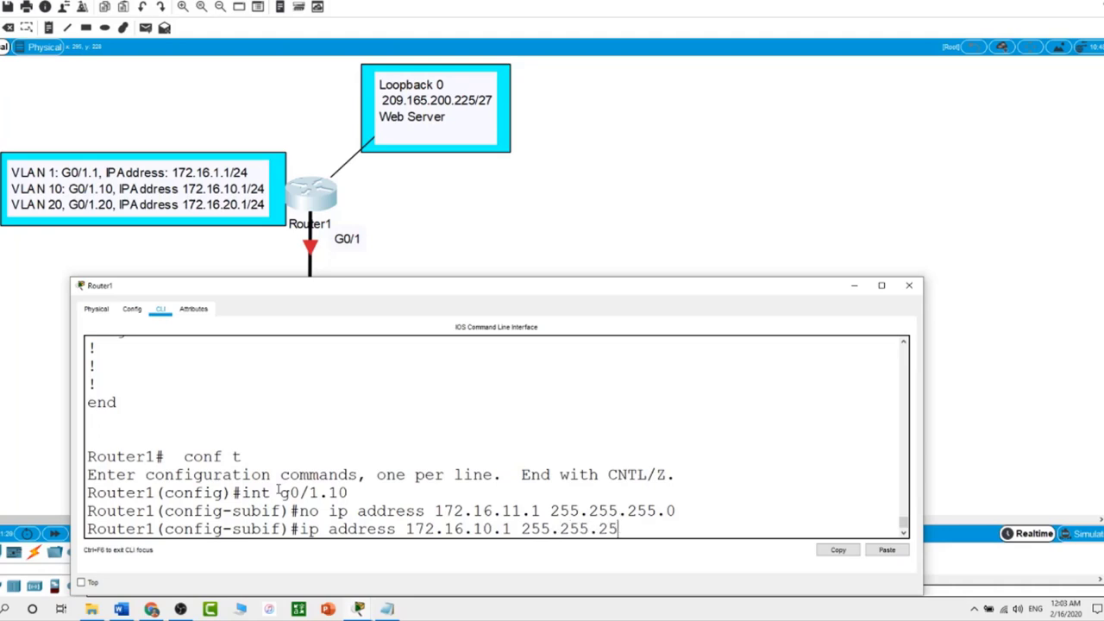
key("Return")
type("end")
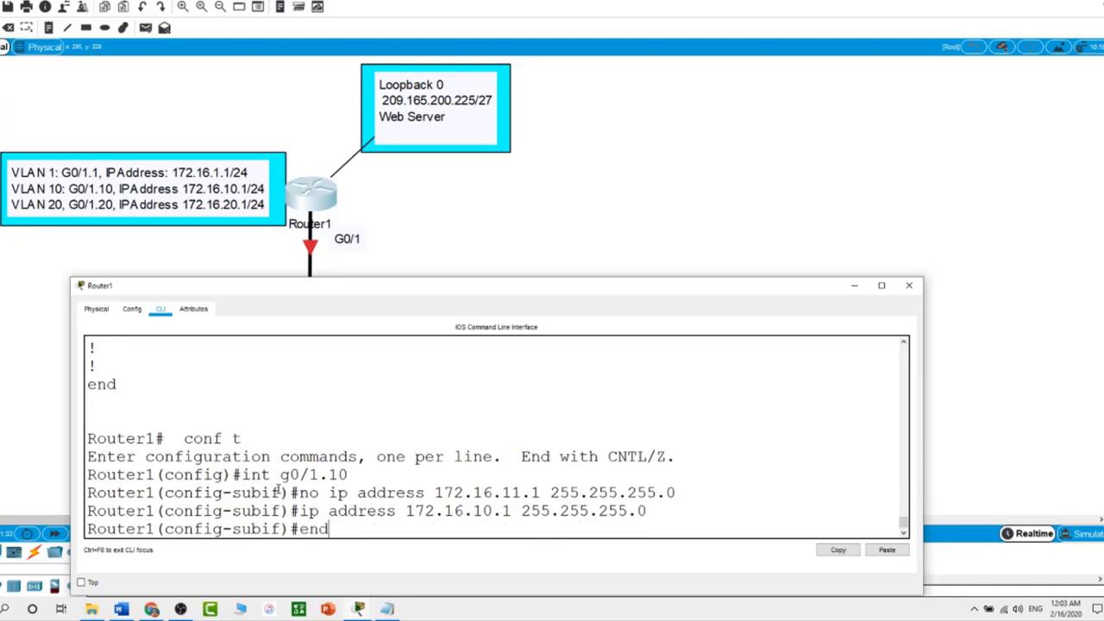
key("Return")
key("Return")
- Run show run again on Router1 and compare all three GigabitEthernet0/1 subinterfaces with the VLAN addressing notes
type("show ru")
key("Return")
key("space")
key("space")
scroll(277, 489, "up", 10)
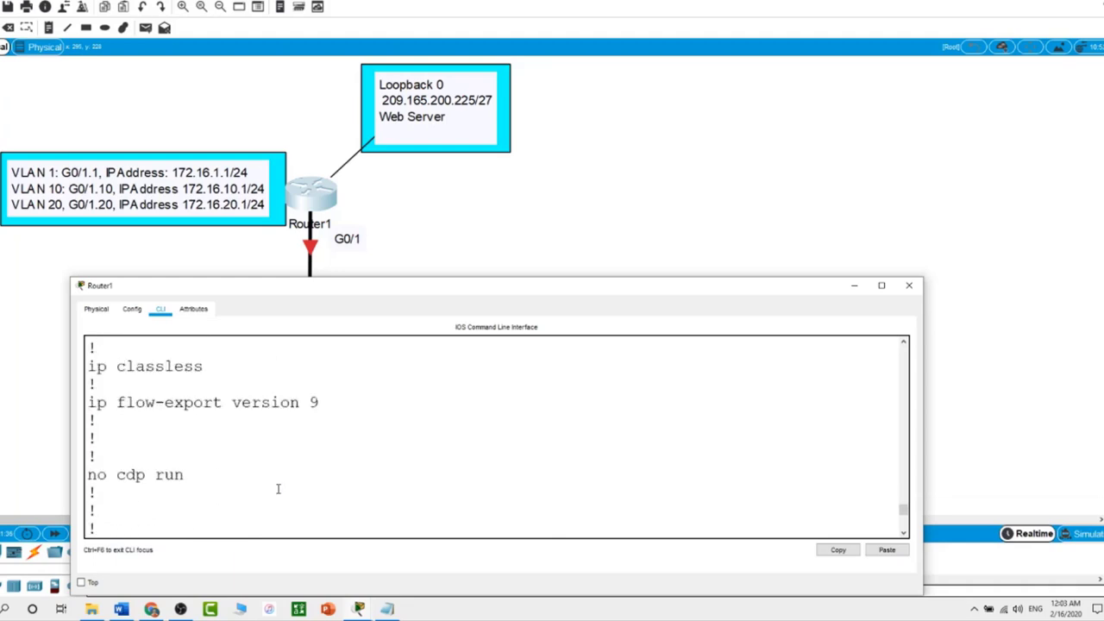
scroll(277, 490, "down", 3)
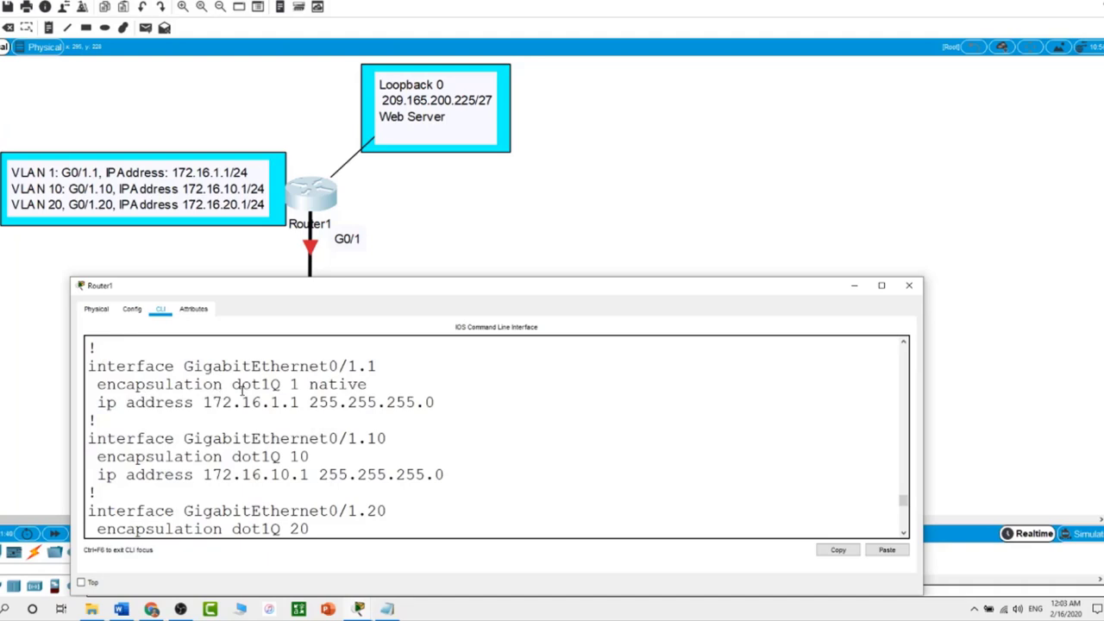
scroll(279, 420, "down", 2)
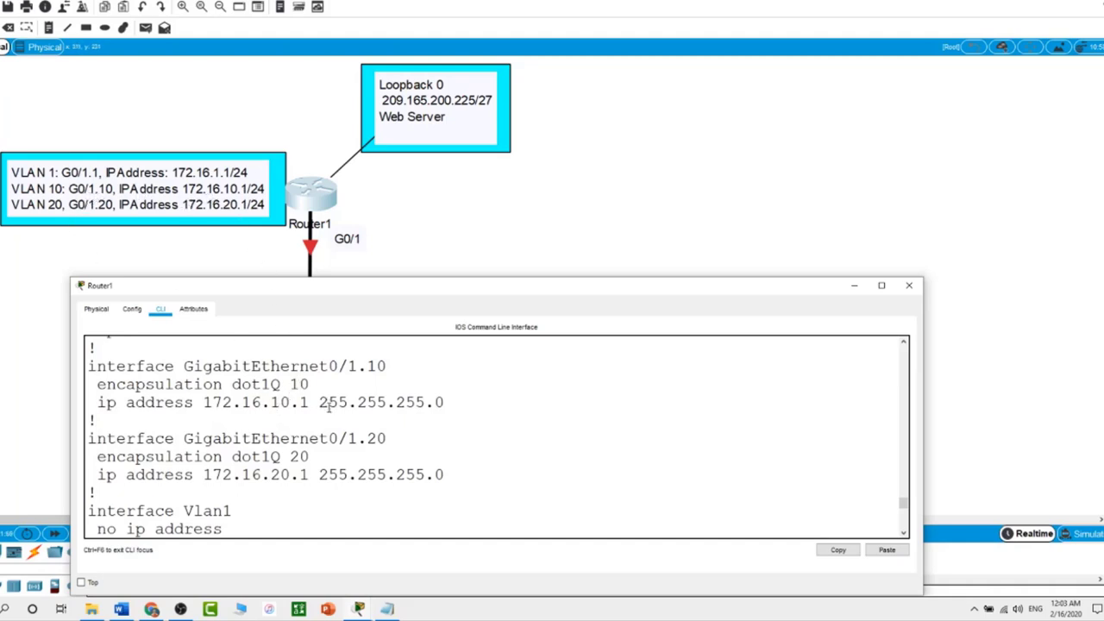
scroll(327, 406, "down", 1)
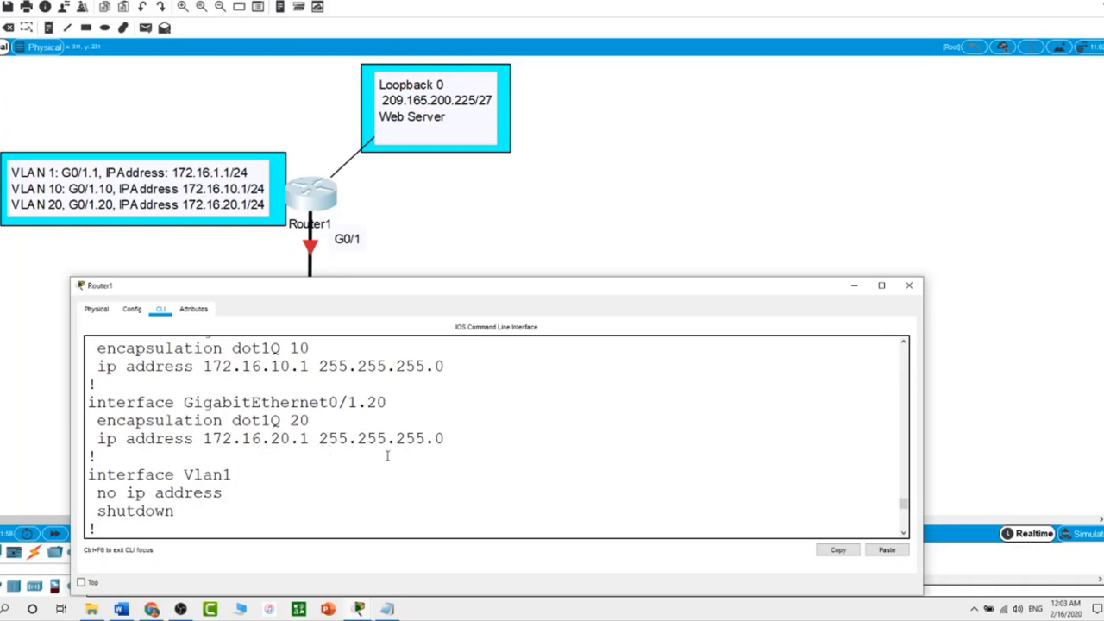
- Check Router1's physical G0/1 link in the topology and the GigabitEthernet0/1 section of its running configuration
scroll(387, 457, "up", 5)
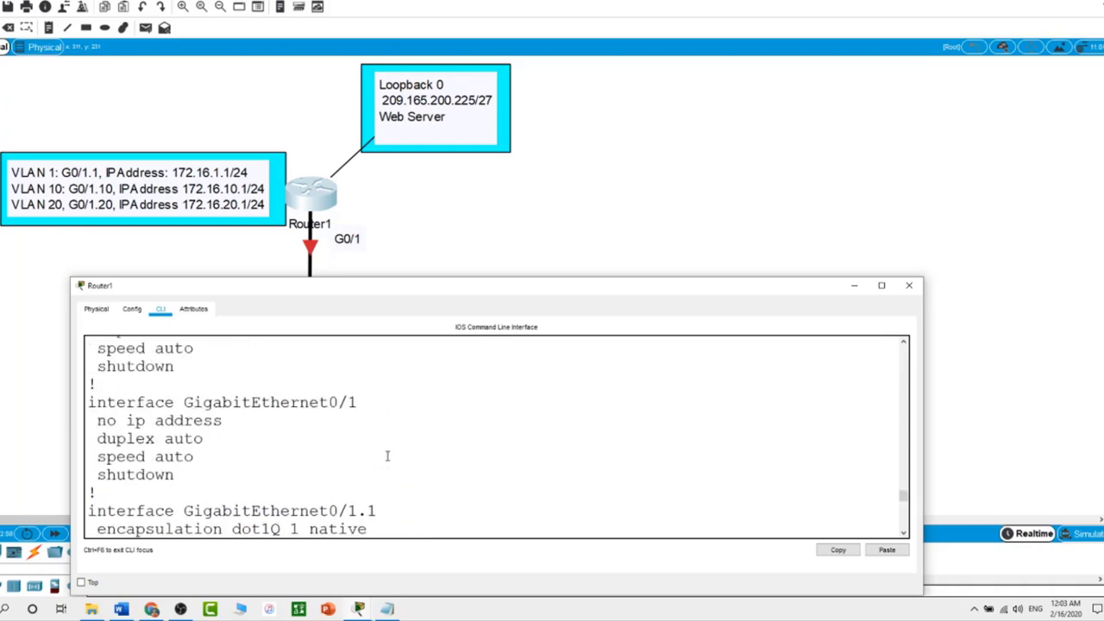
left_click(406, 252)
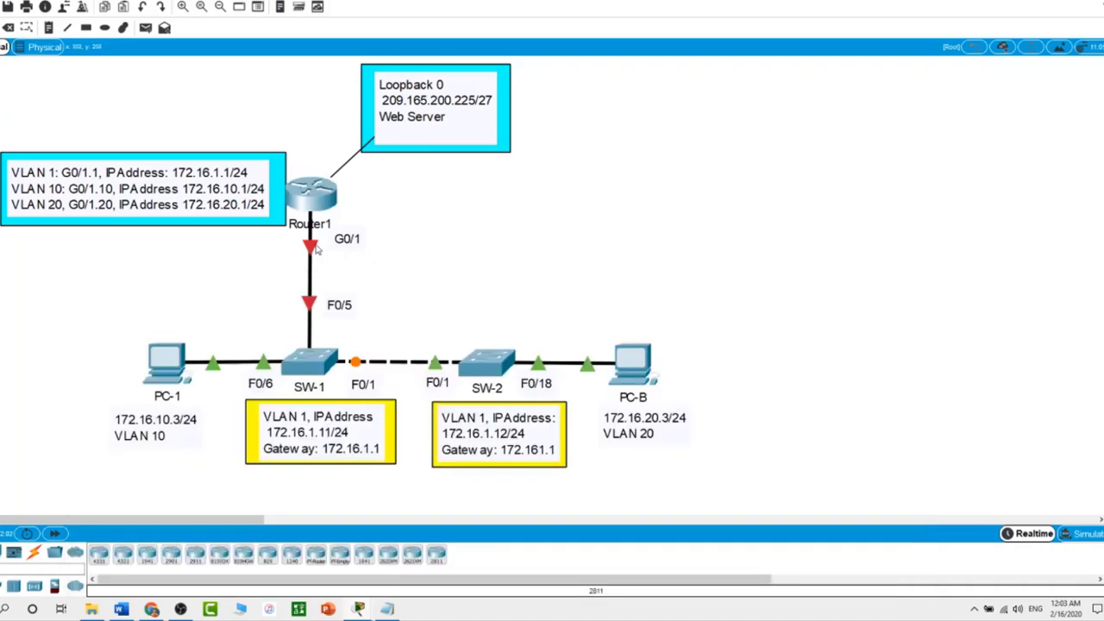
left_click(310, 193)
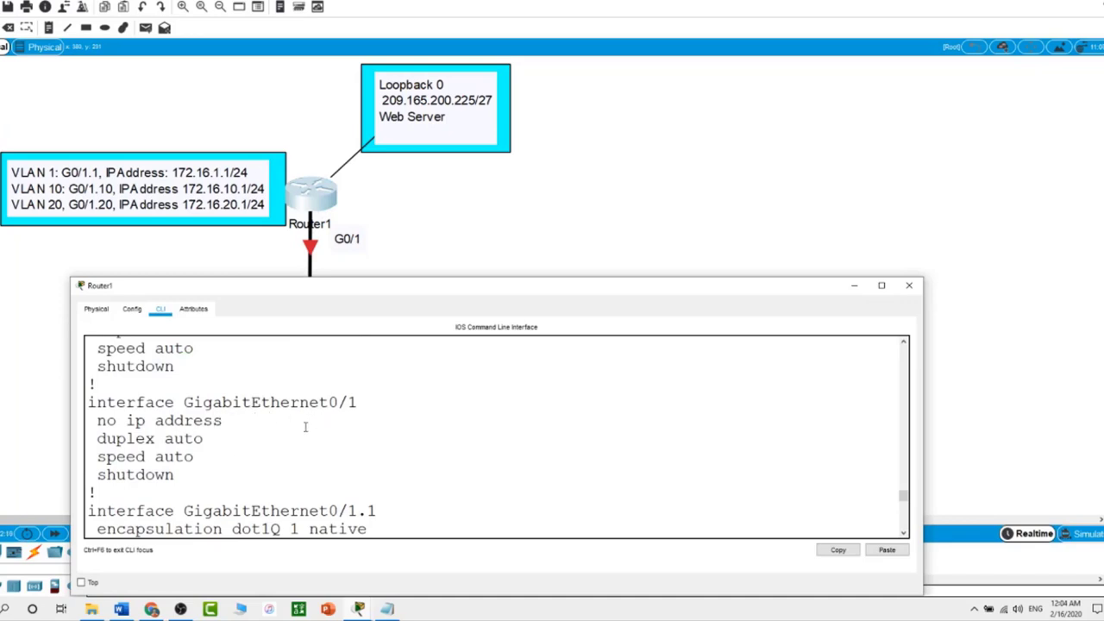
left_click_drag(98, 475, 180, 478)
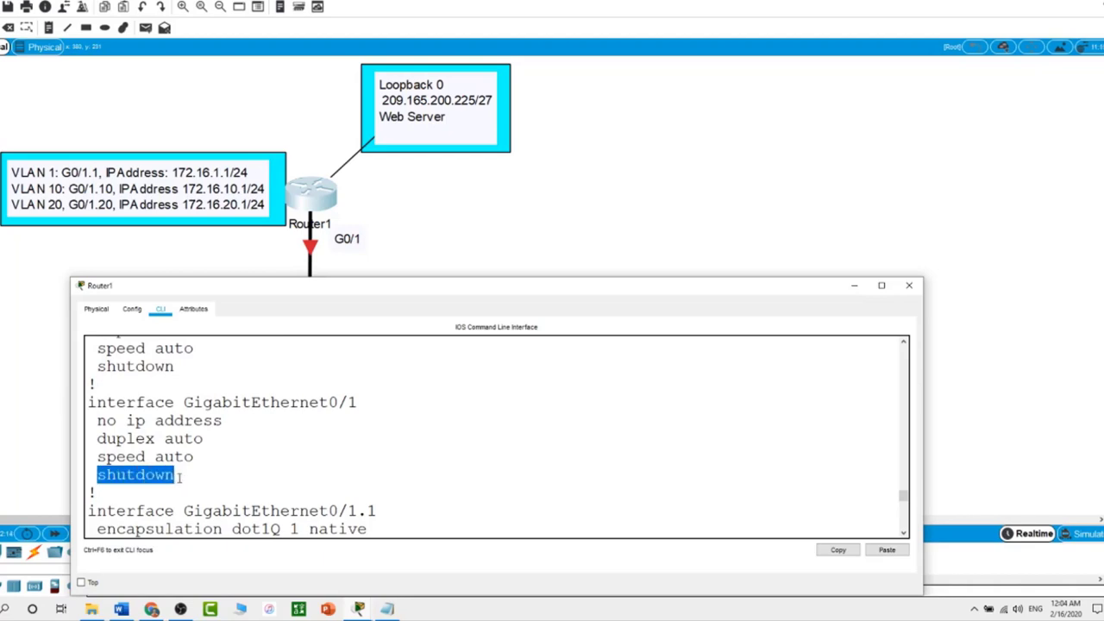
scroll(179, 476, "down", 10)
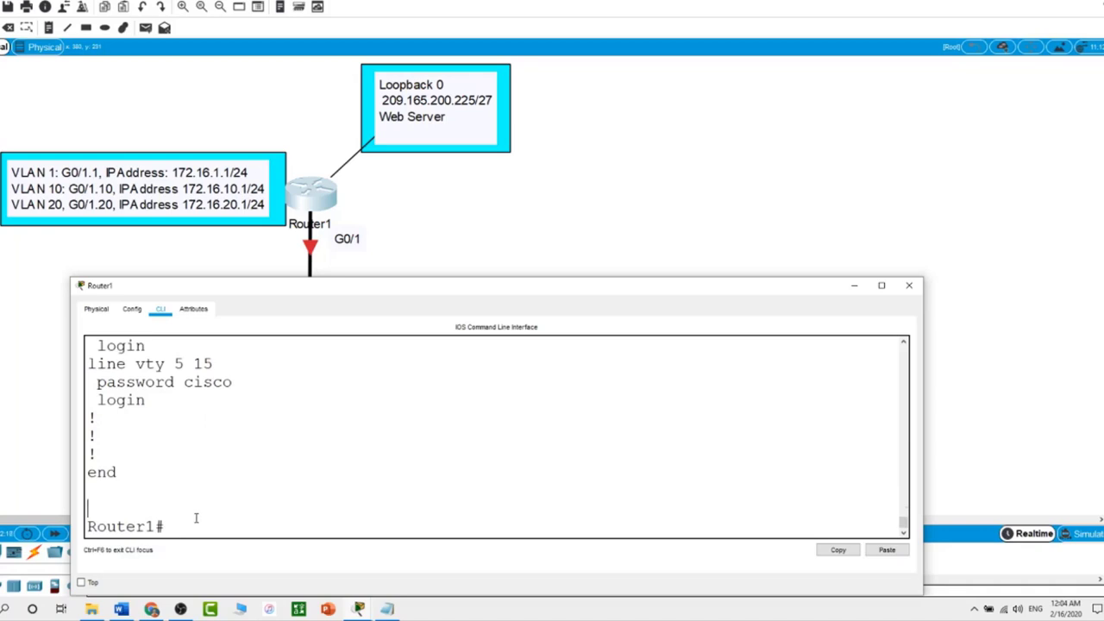
- Enable Router1's physical interface g0/1 with no shutdown in interface configuration mode
type("conf t")
key("Return")
type("int g0/1")
key("Return")
type("no shutdown")
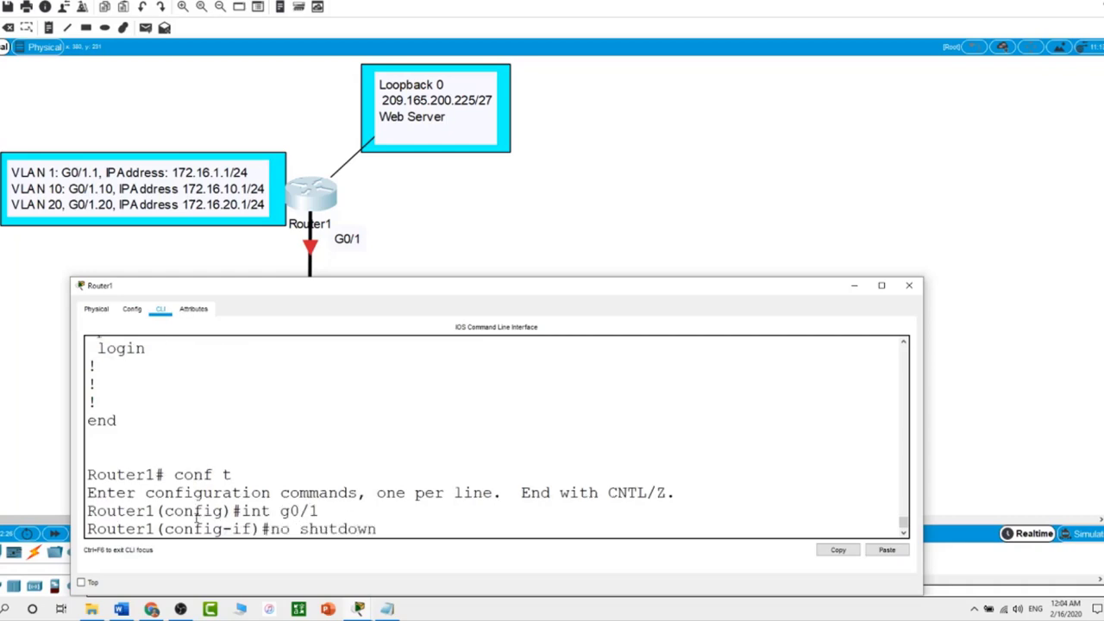
key("Return")
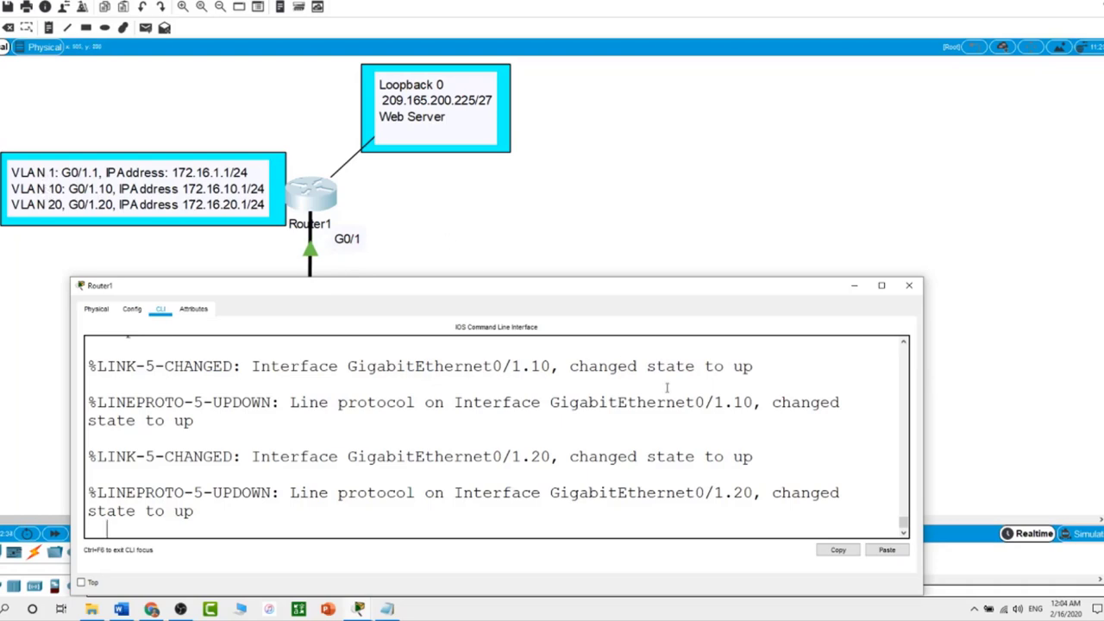
- Review the link state messages for Router1's subinterfaces g0/1.10 and g0/1.20, and return to the interface configuration prompt
left_click_drag(731, 368, 759, 371)
left_click_drag(733, 456, 759, 459)
scroll(757, 456, "up", 10)
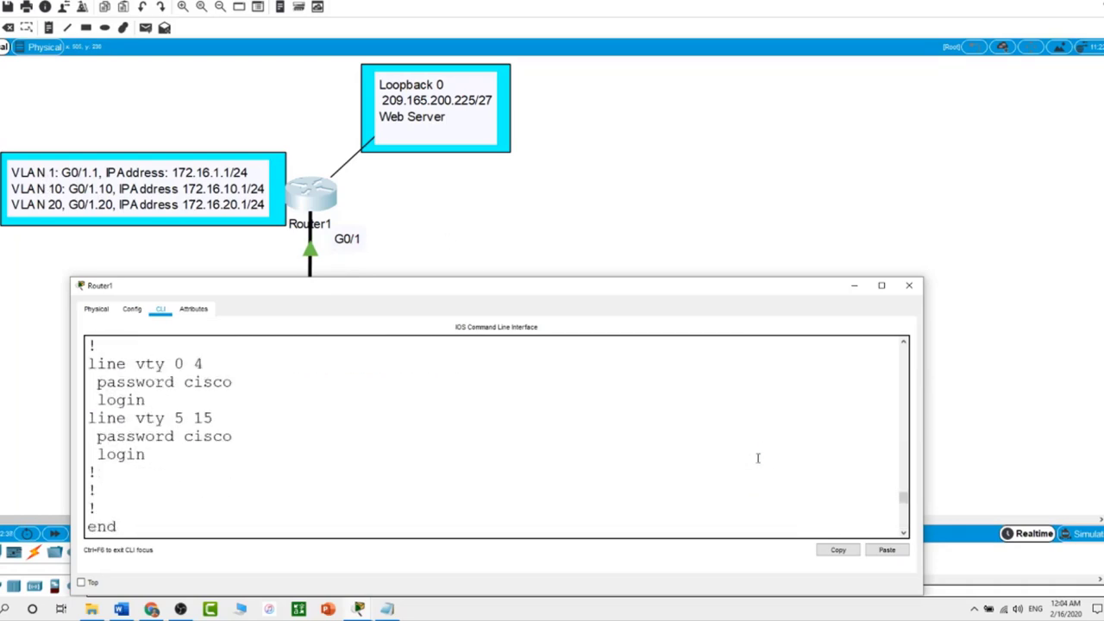
scroll(757, 456, "down", 10)
left_click(487, 510)
key("Return")
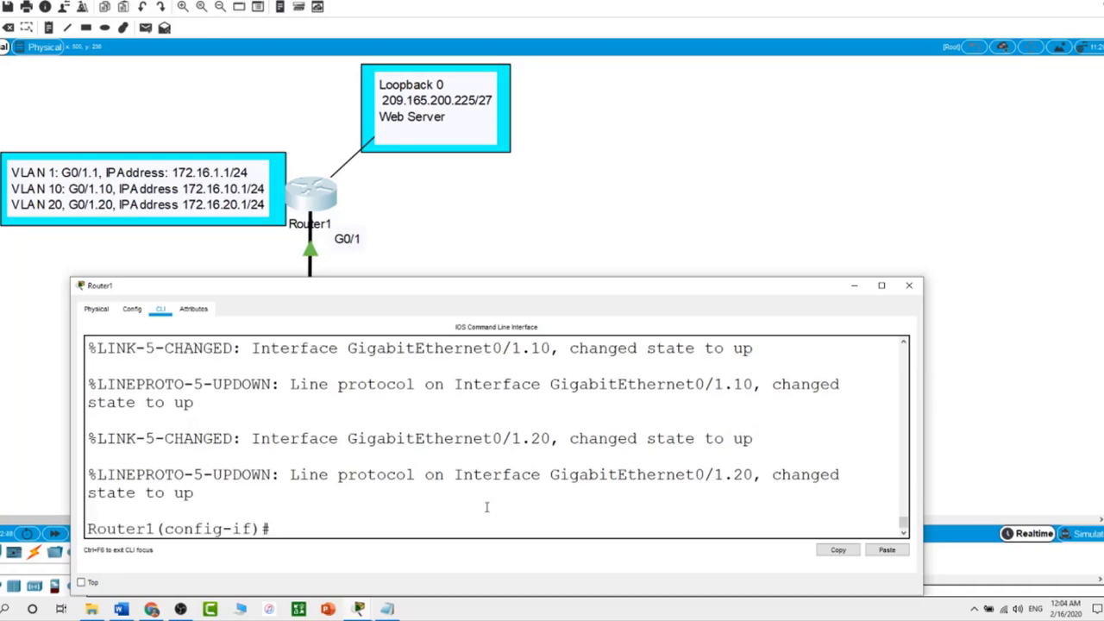
- Leave configuration mode on Router1 and display its full running configuration with show run
type("end")
key("Return")
type("show ru")
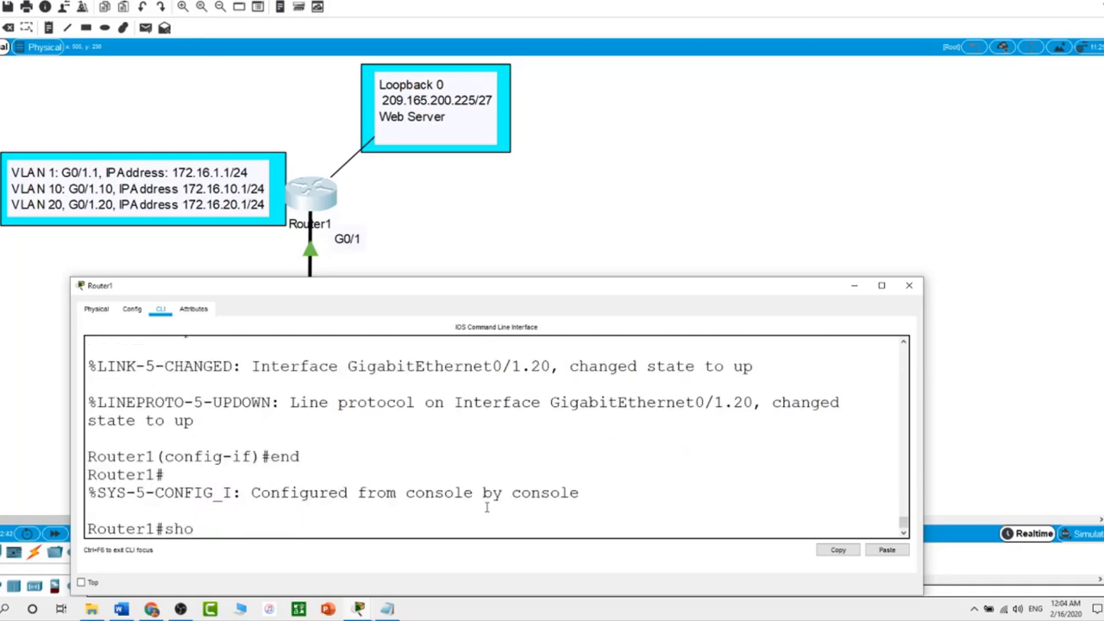
key("Return")
key("space")
key("space")
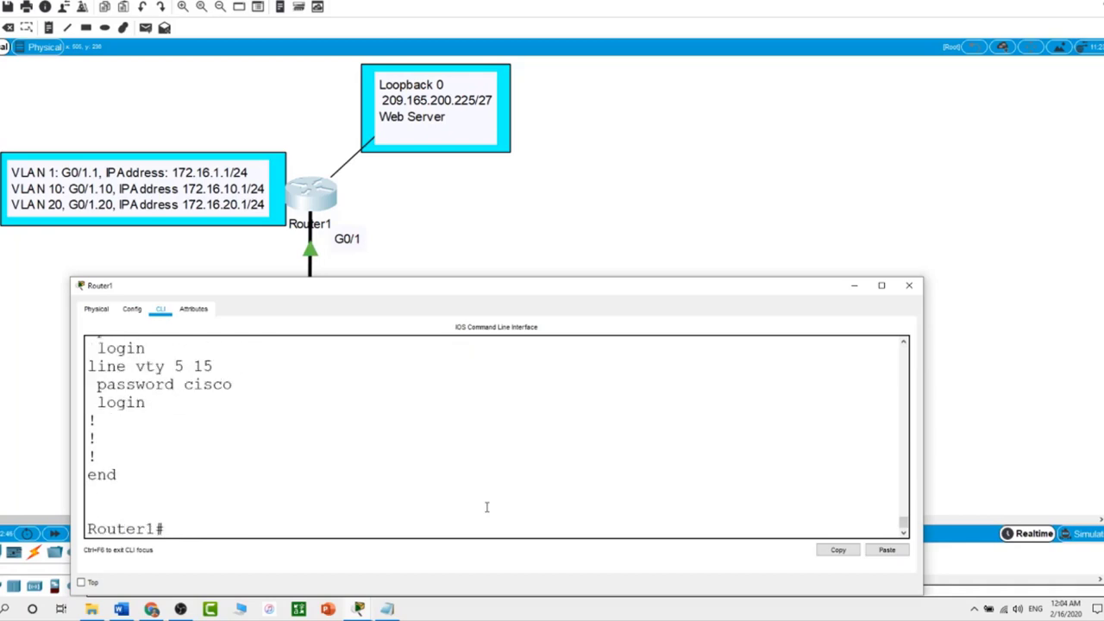
- Review Loopback0, GigabitEthernet0/0, GigabitEthernet0/1 and the three subinterfaces in Router1's running configuration against the addressing notes
scroll(487, 507, "up", 20)
scroll(487, 507, "down", 3)
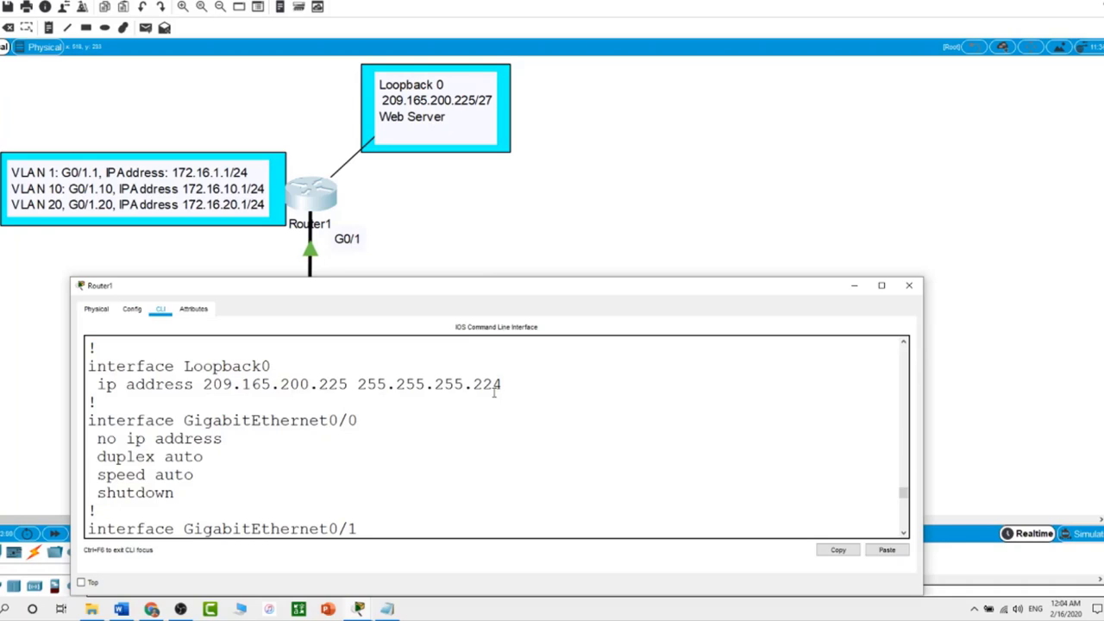
scroll(496, 392, "down", 1)
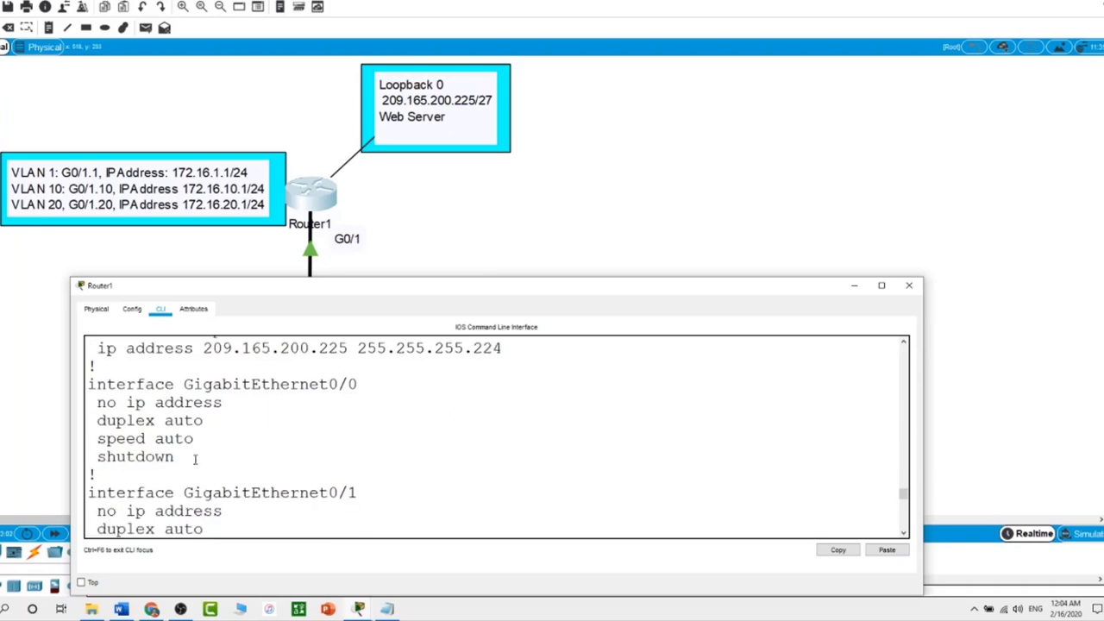
scroll(266, 448, "down", 3)
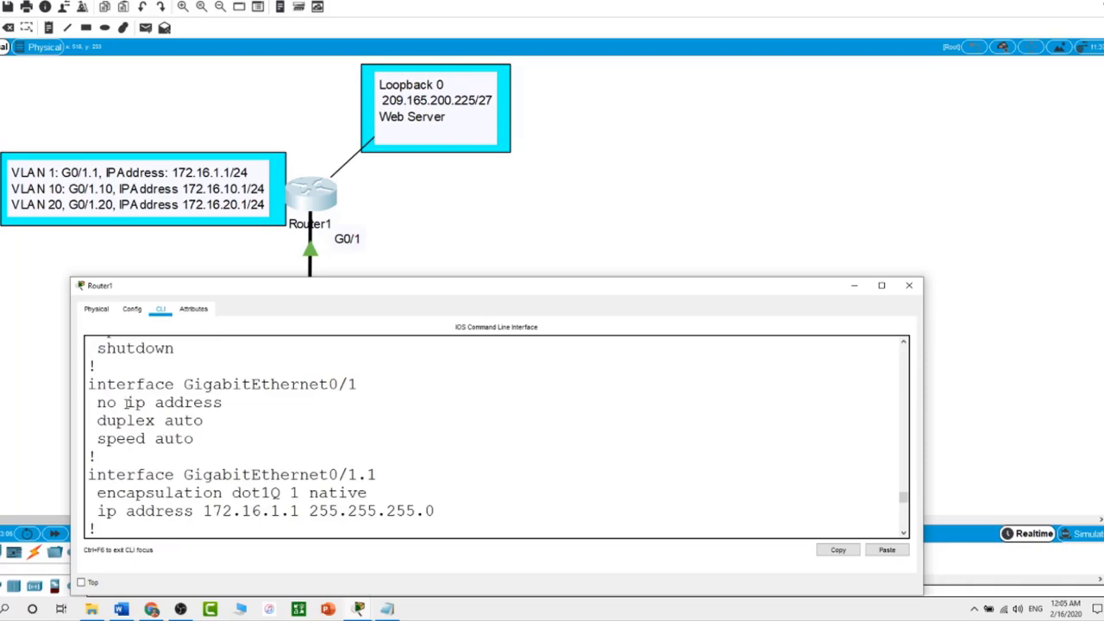
scroll(128, 403, "down", 2)
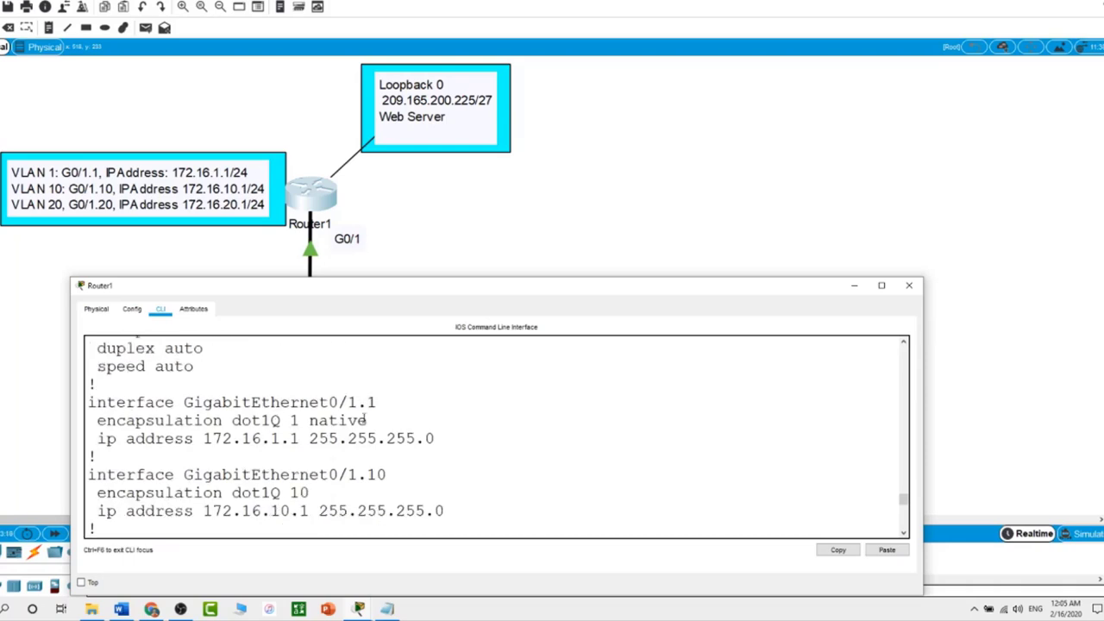
scroll(366, 420, "down", 2)
scroll(365, 423, "down", 1)
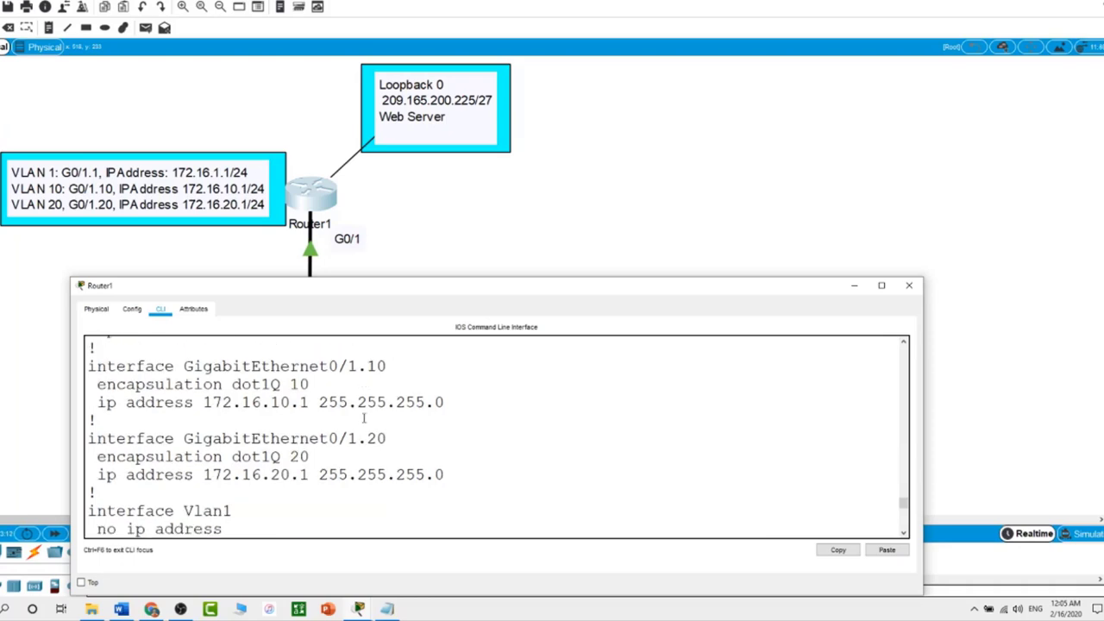
scroll(363, 418, "down", 1)
scroll(363, 419, "down", 4)
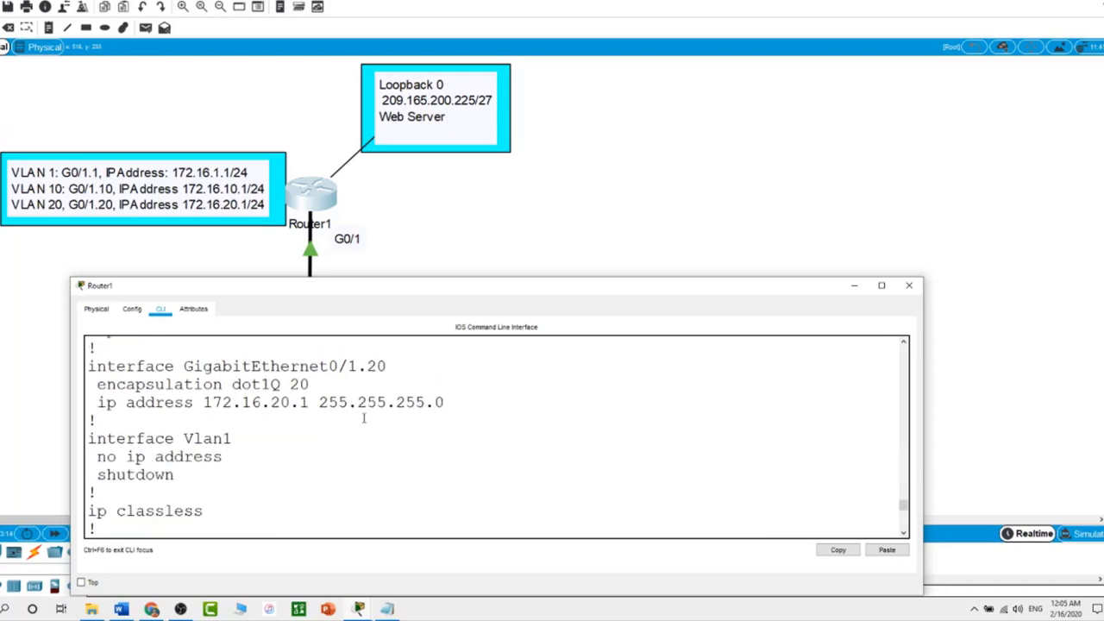
scroll(363, 419, "down", 10)
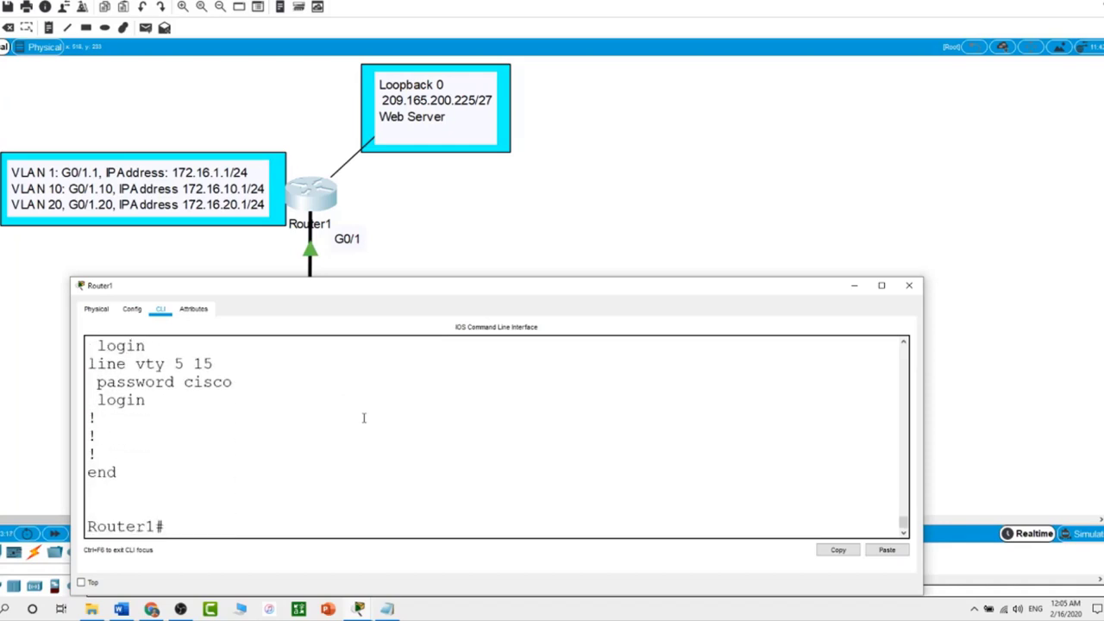
- Open the SW-1 command line from the topology and run show vlan brief
left_click(509, 207)
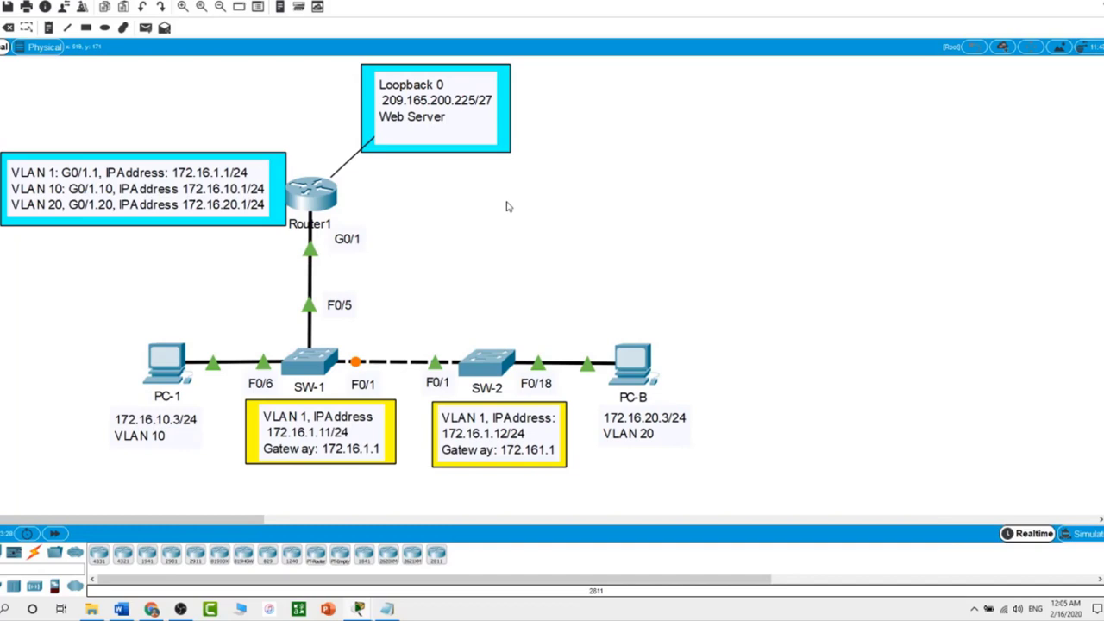
left_click(325, 367)
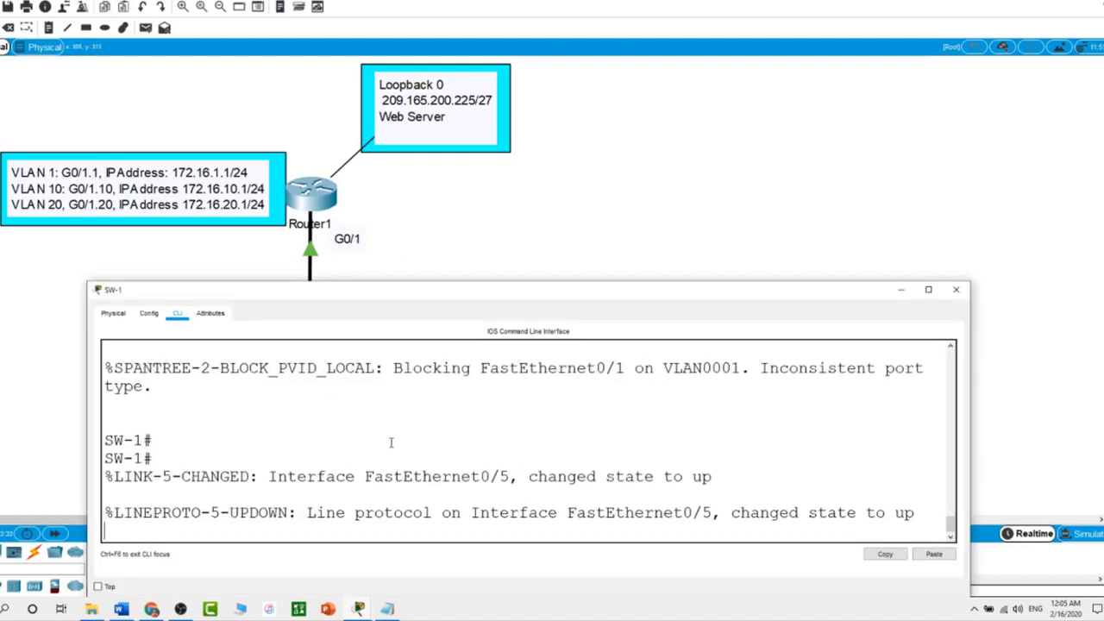
key("Return")
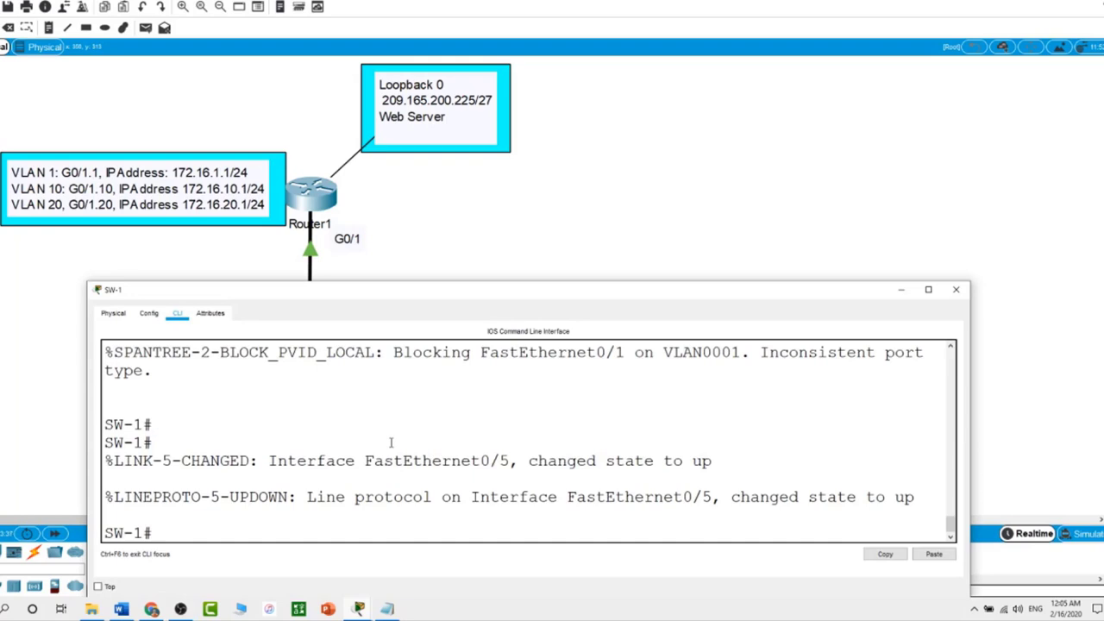
type("sjpw")
key("BackSpace")
key("BackSpace")
key("BackSpace")
key("BackSpace")
key("BackSpace")
type("show vlan brief")
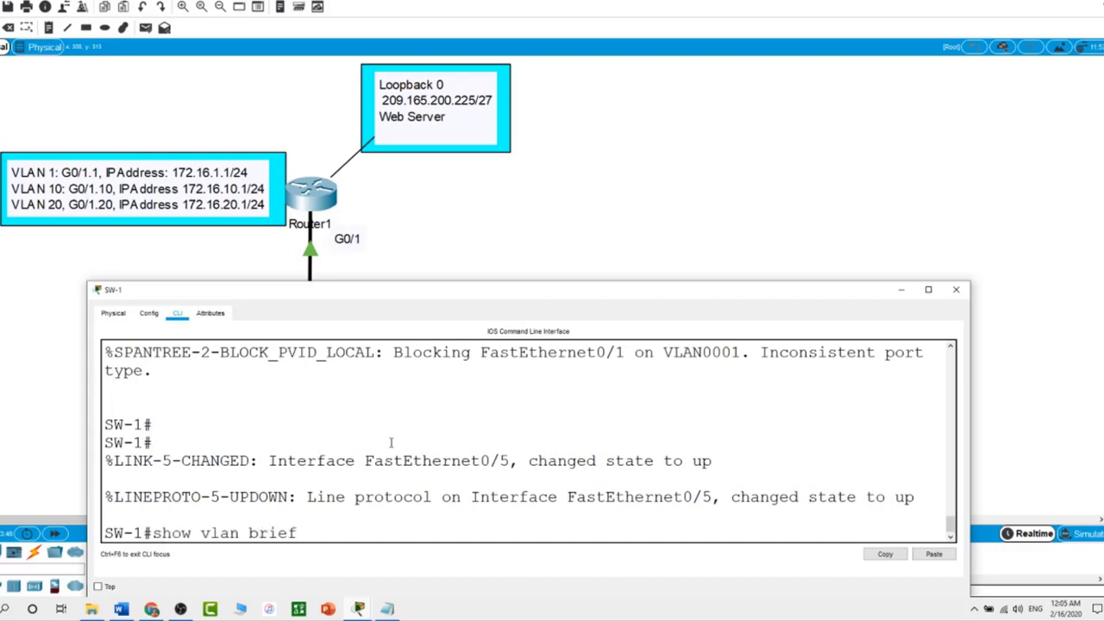
key("Return")
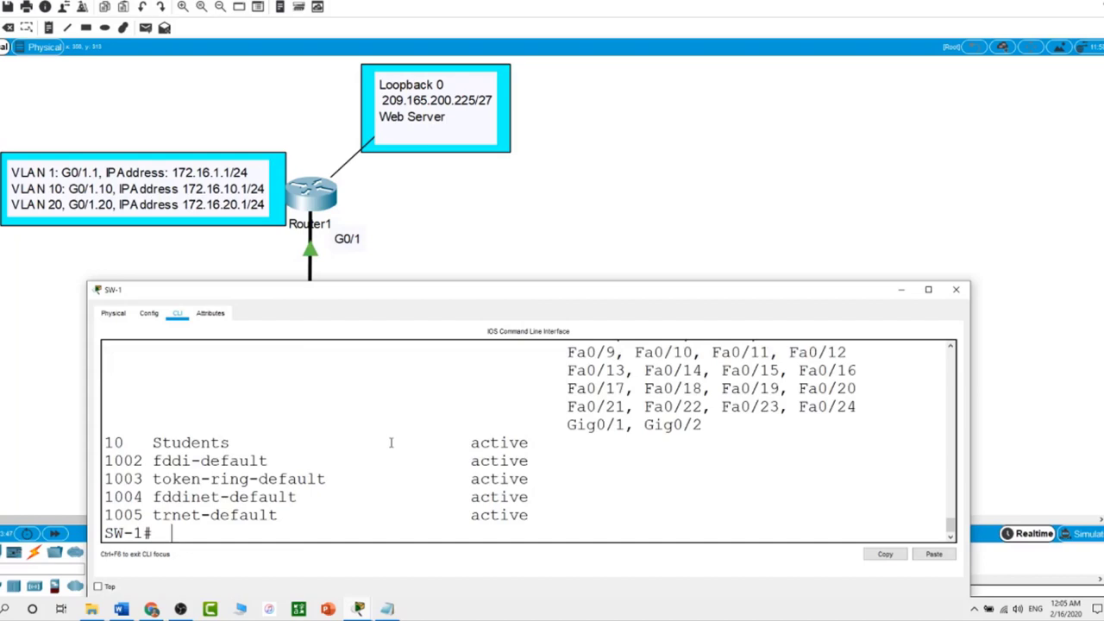
- Compare SW-1's VLAN list, including the VLAN 10 Students entry, with the VLANs in the topology
left_click(462, 235)
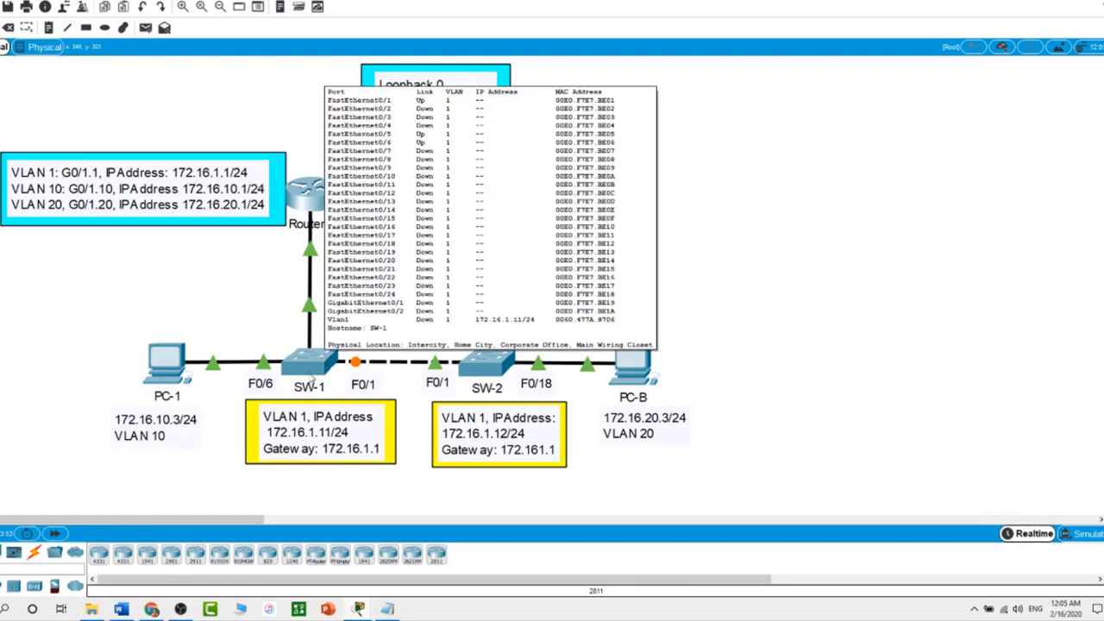
left_click(322, 361)
left_click_drag(105, 443, 126, 443)
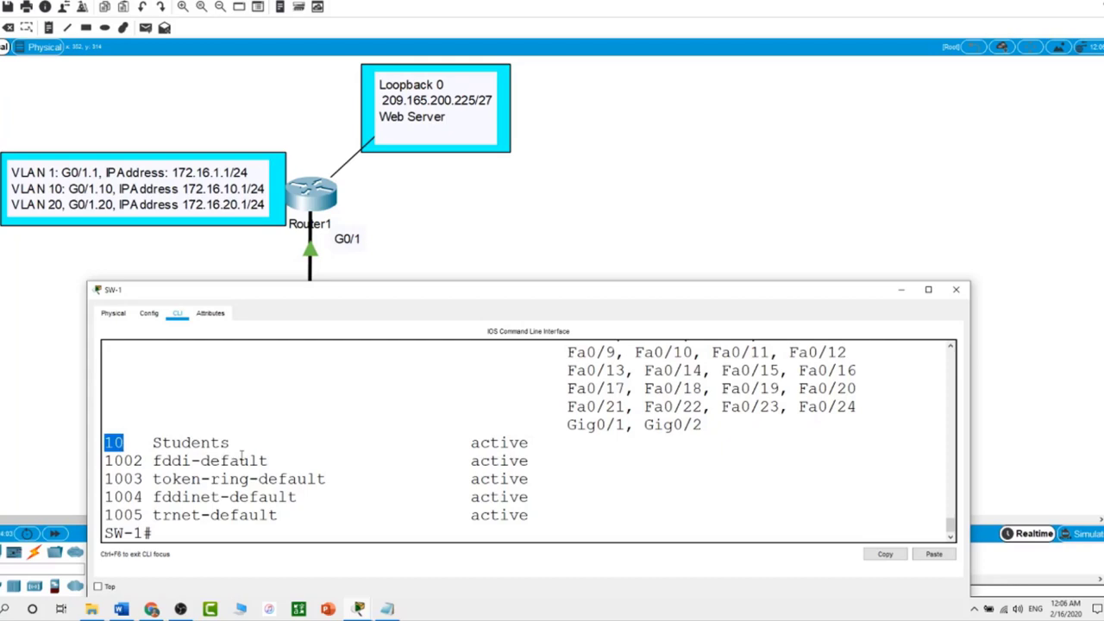
left_click(227, 532)
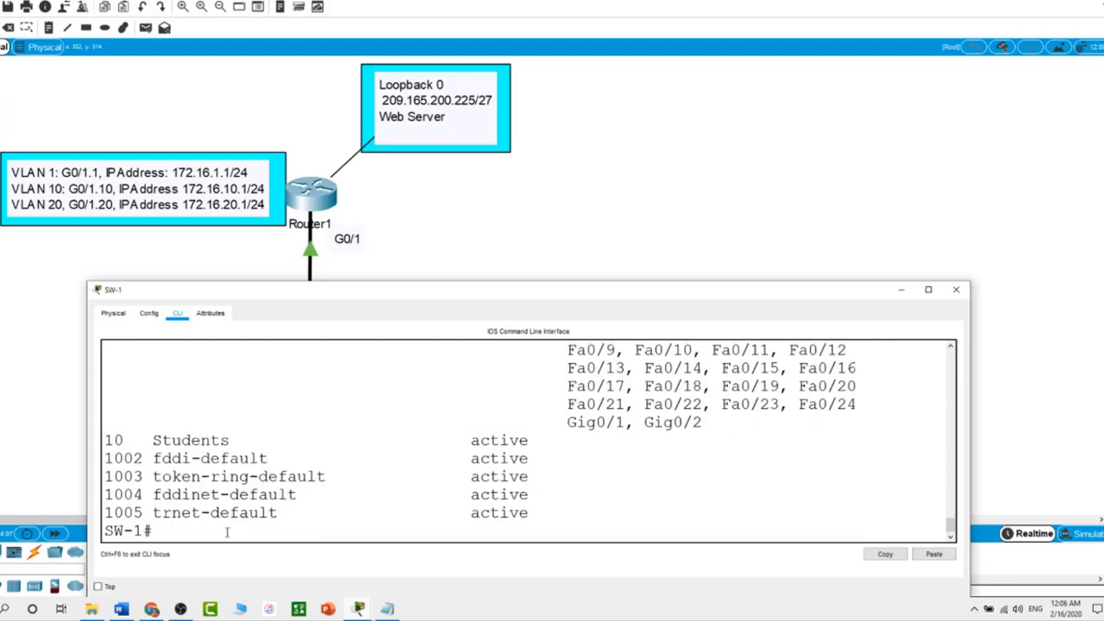
- Run show int trunk on SW-1 after checking its F0/1 and F0/5 links in the topology
type("show int trunk")
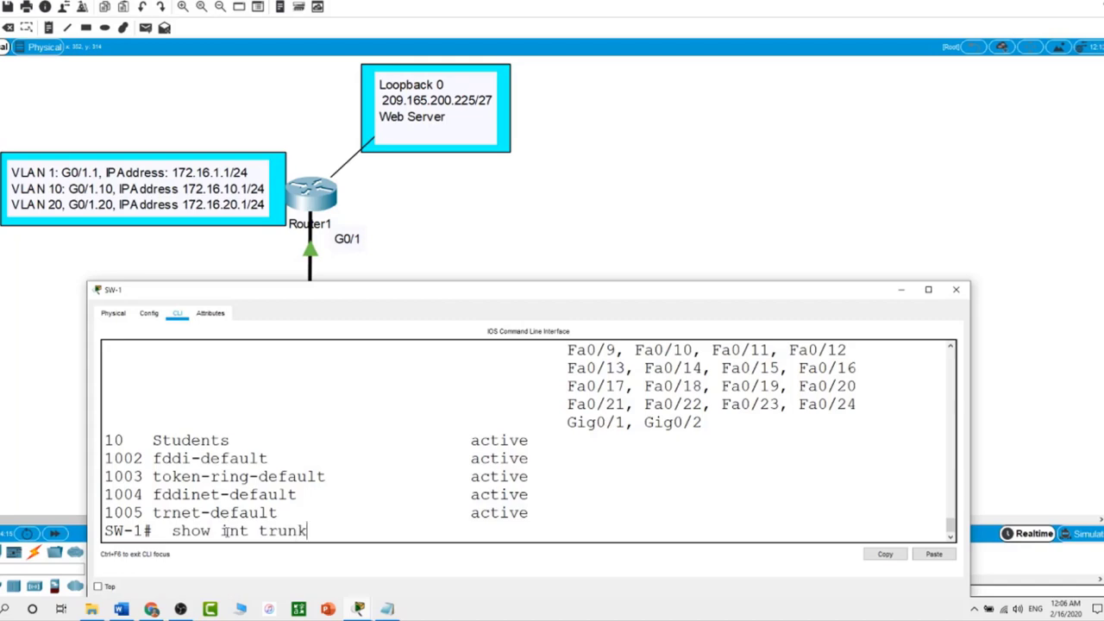
left_click(417, 250)
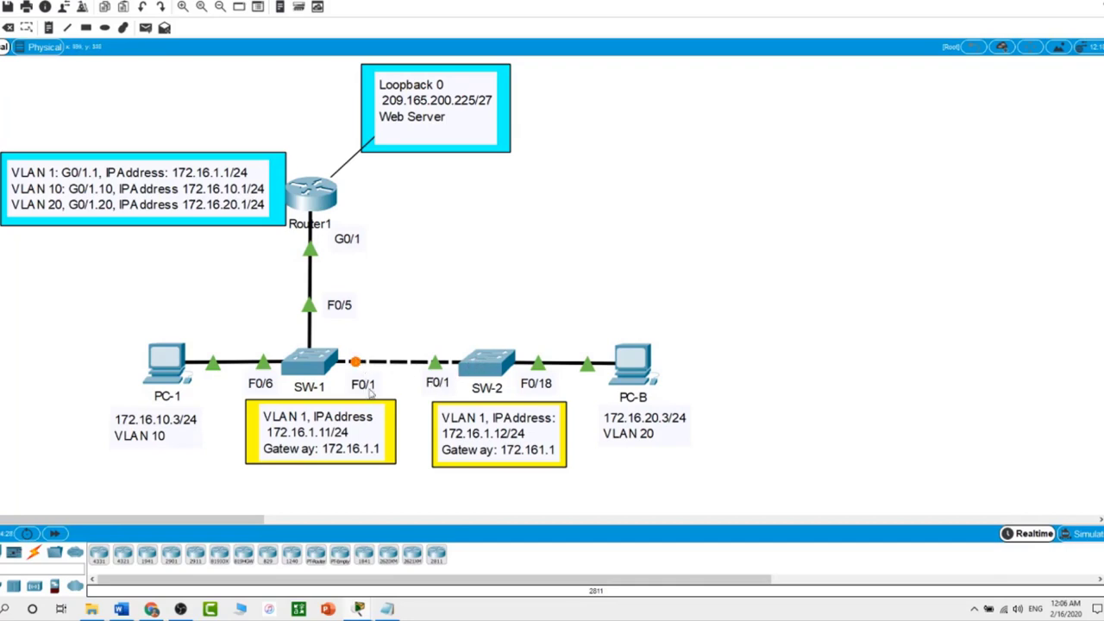
left_click(312, 367)
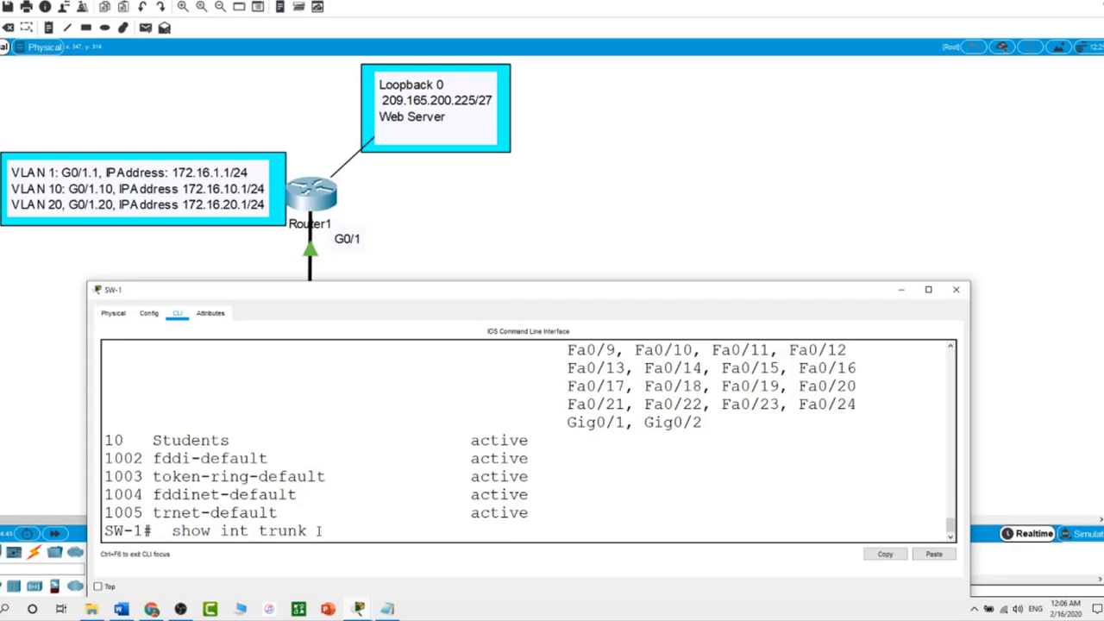
key("Return")
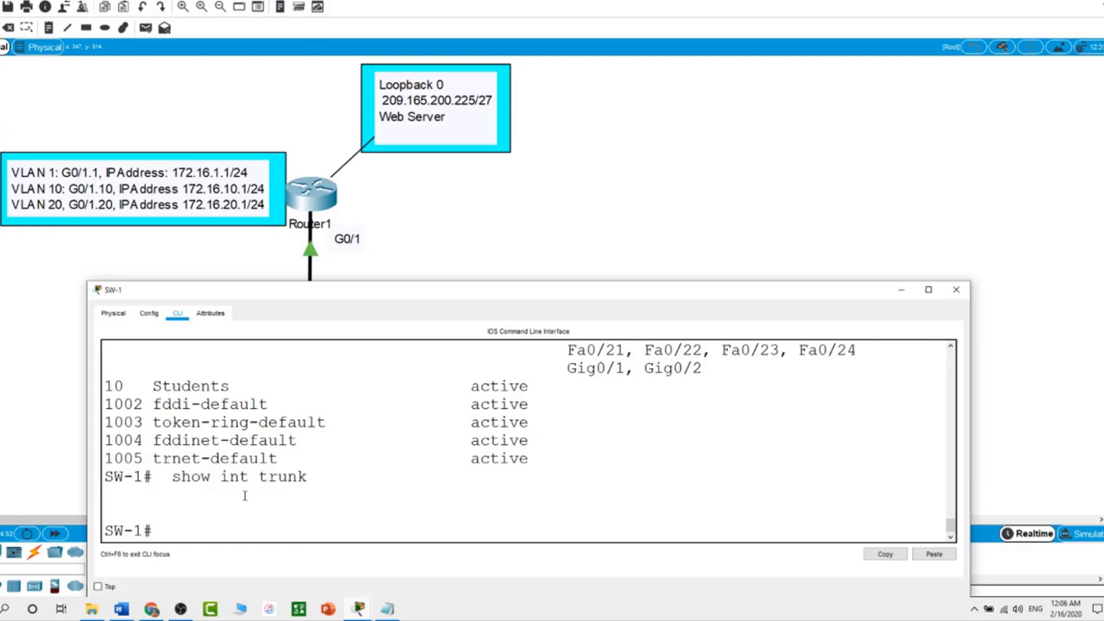
- Recheck SW-1's links in the topology and display its full running configuration with show run
left_click(528, 224)
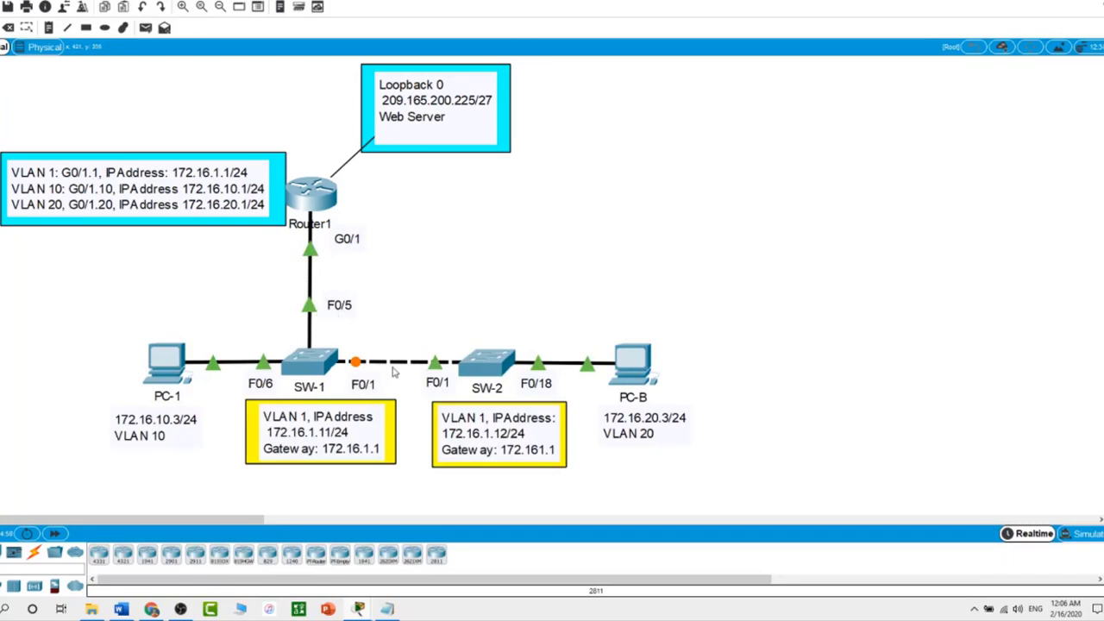
left_click(322, 369)
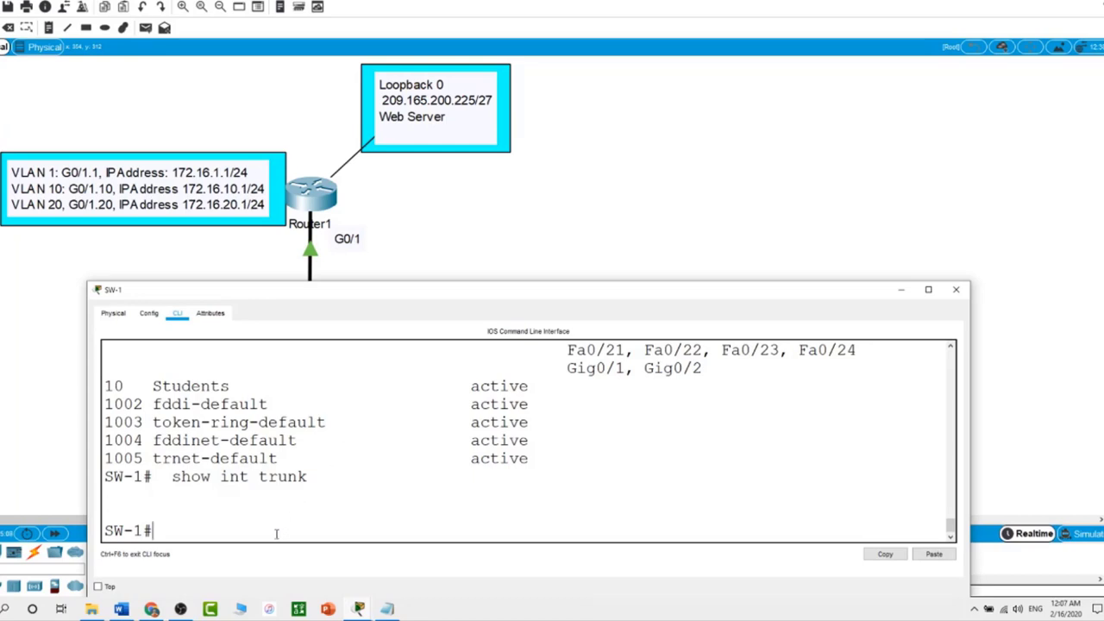
type("show run")
key("Return")
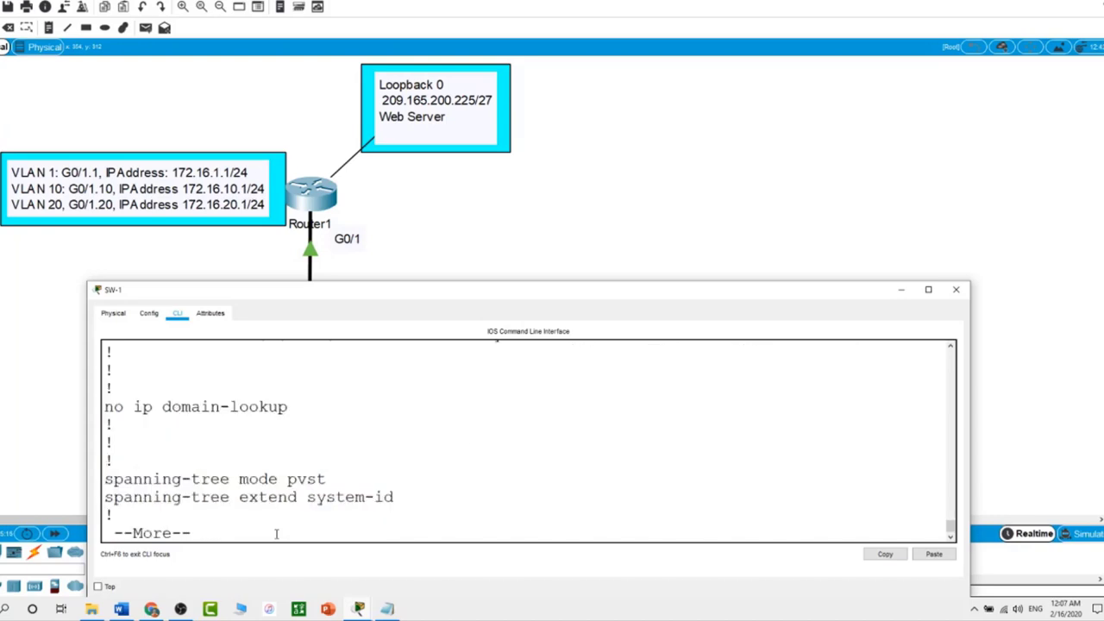
key("space")
key("space")
key("space")
key("space")
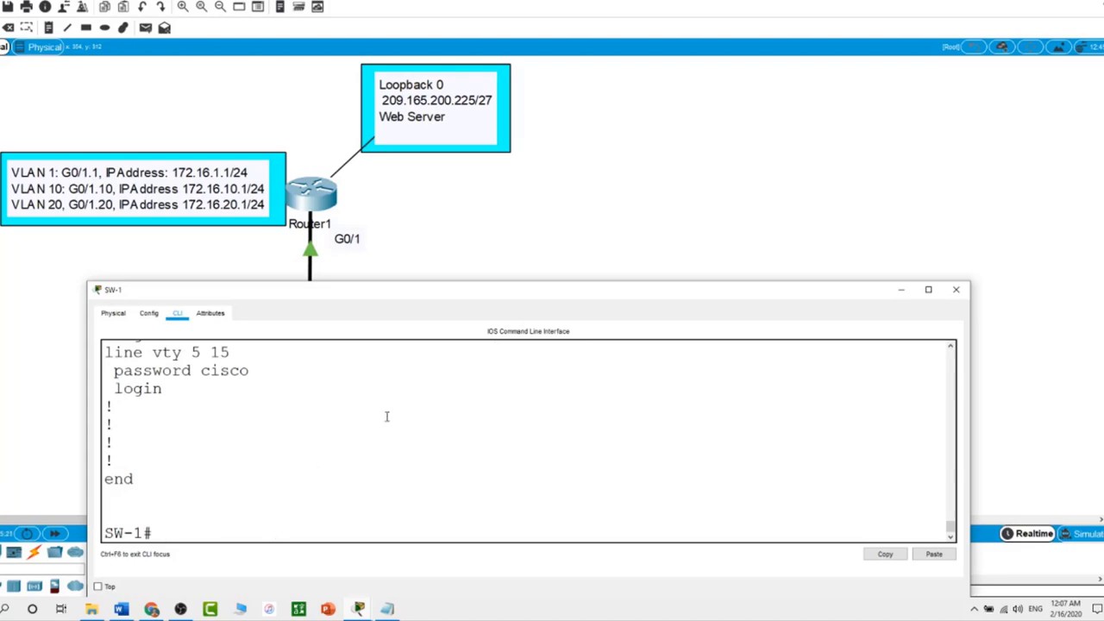
- Inspect the switchport mode of FastEthernet0/5 in SW-1's running configuration and locate that link in the topology
scroll(414, 438, "up", 6)
scroll(414, 438, "up", 10)
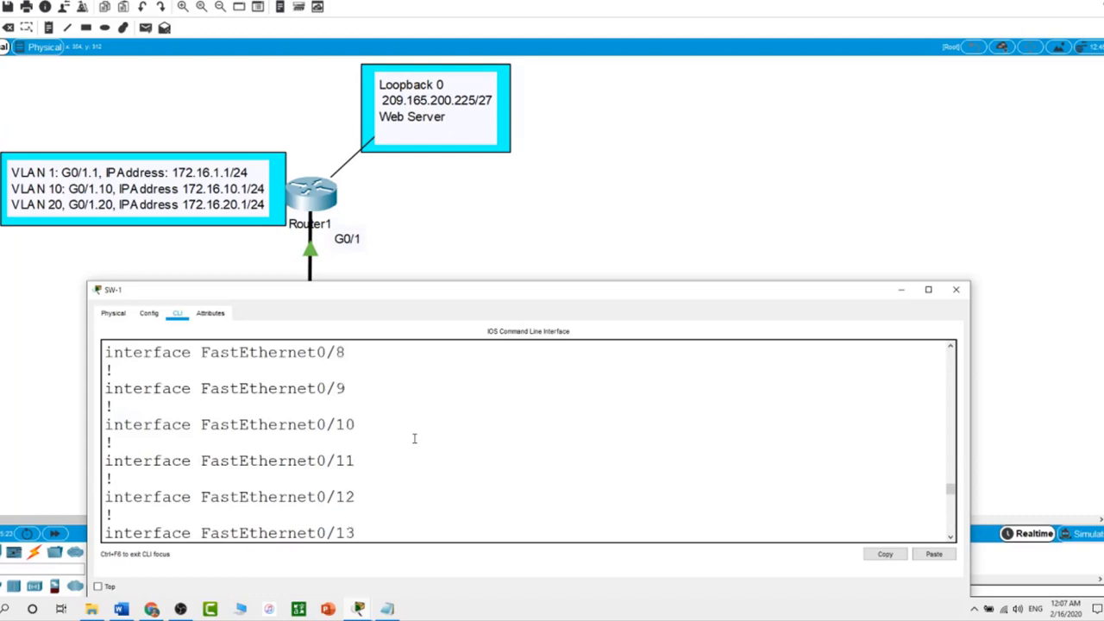
scroll(415, 438, "up", 1)
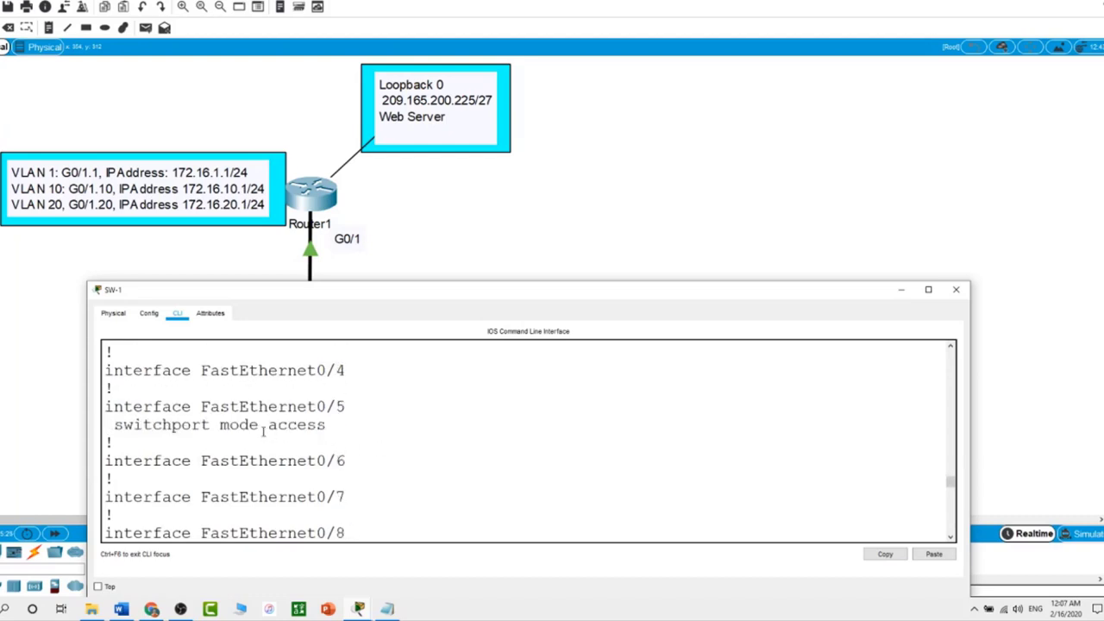
left_click_drag(268, 425, 330, 426)
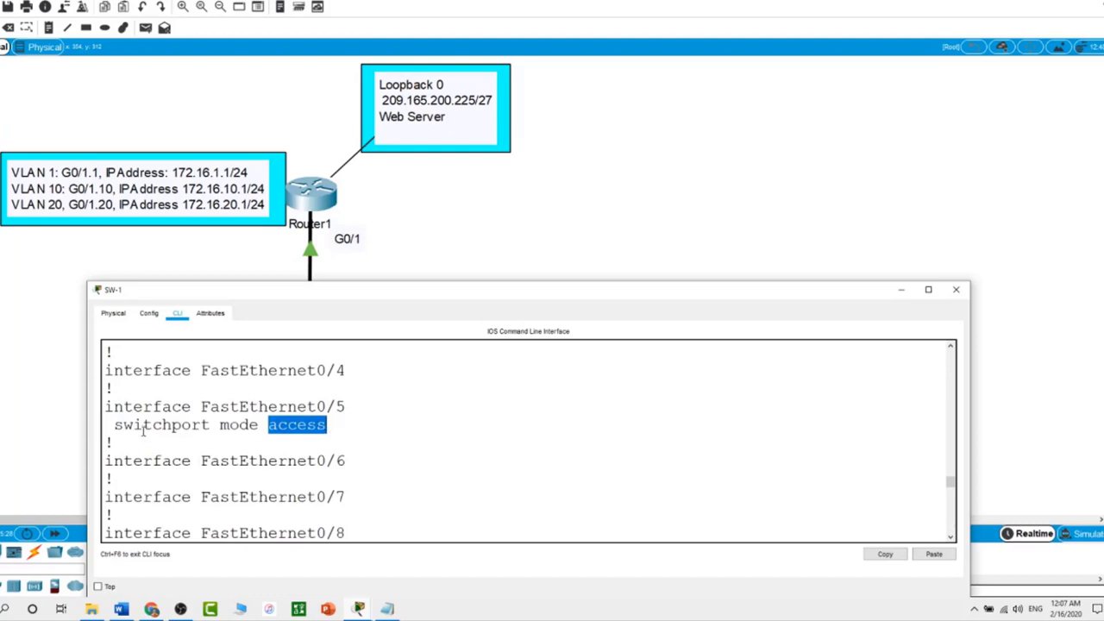
left_click_drag(125, 424, 346, 398)
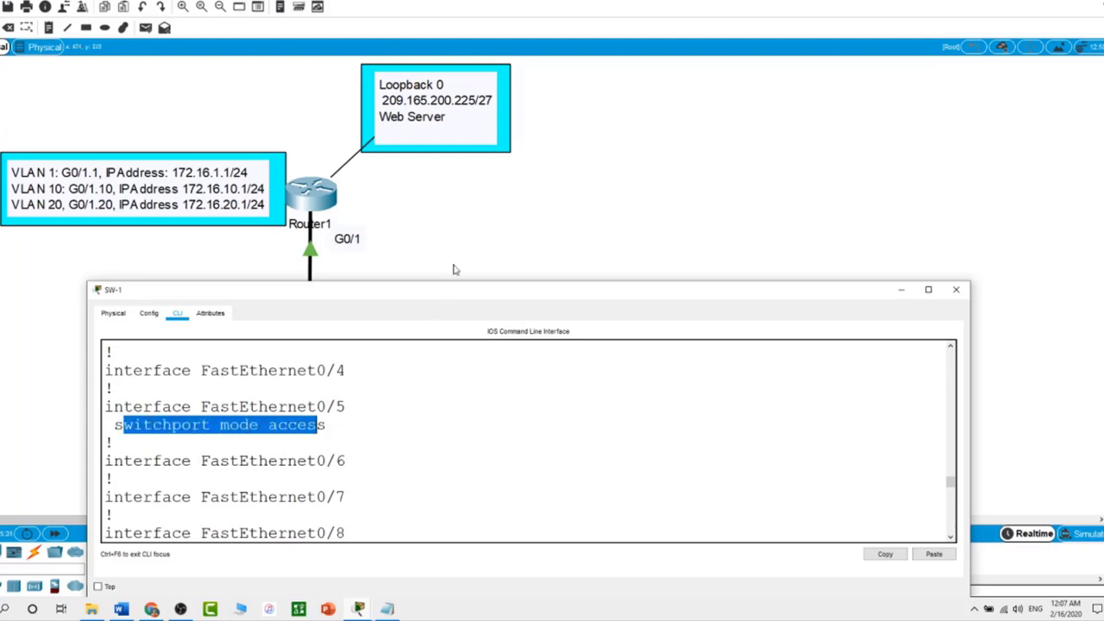
left_click(446, 278)
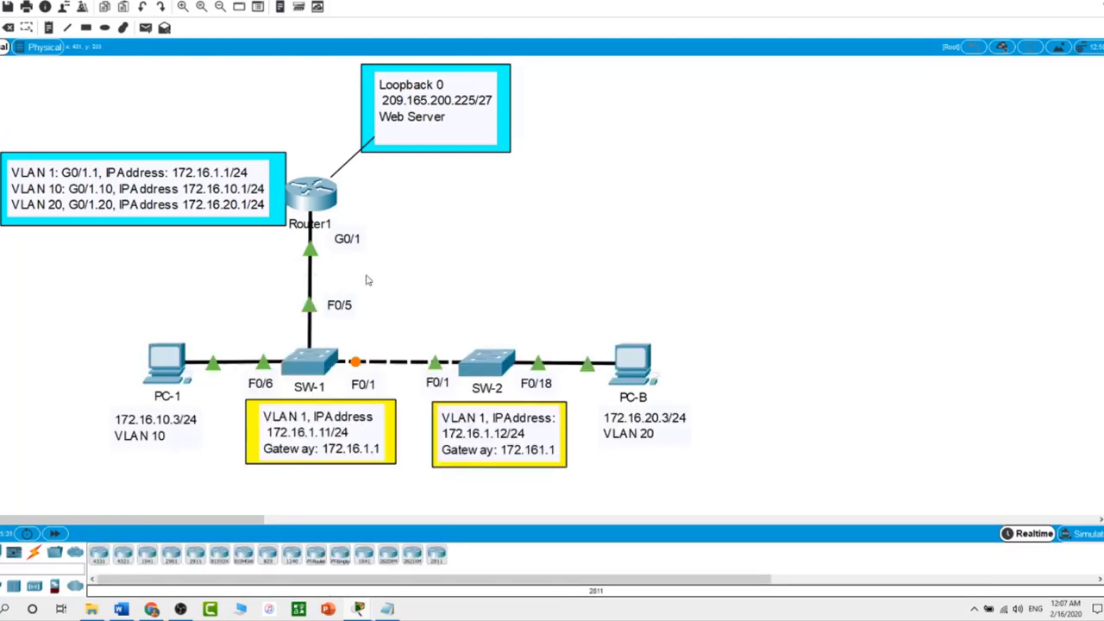
- Inspect the switchport mode of FastEthernet0/1 on SW-1, compare it with the topology, and return to the prompt
left_click(321, 361)
scroll(419, 456, "up", 4)
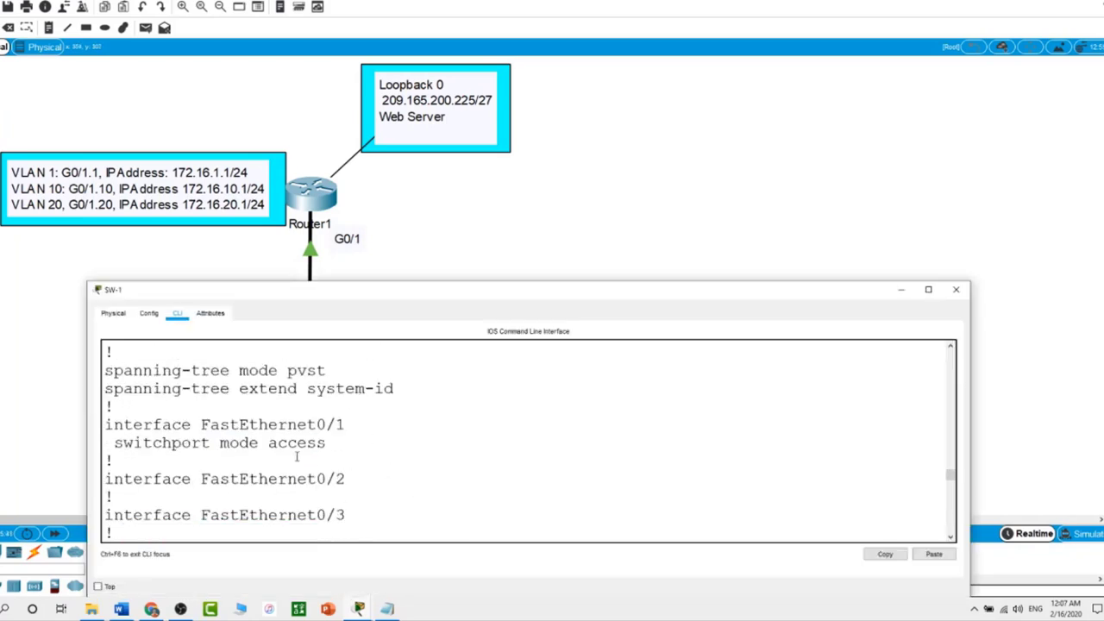
left_click(470, 261)
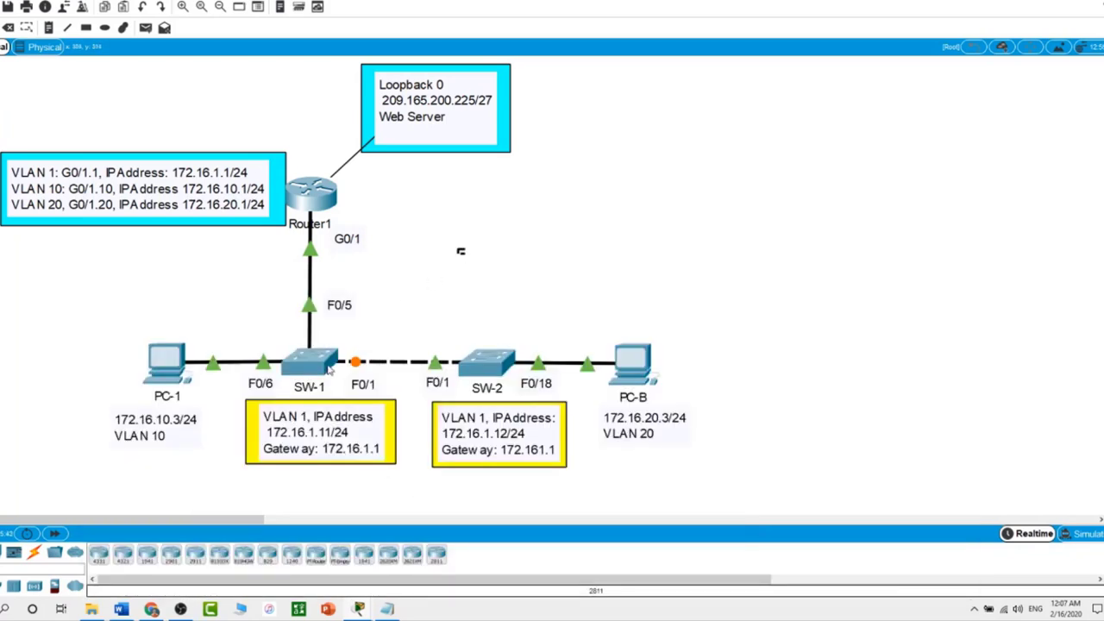
left_click(337, 363)
left_click(510, 234)
left_click(321, 370)
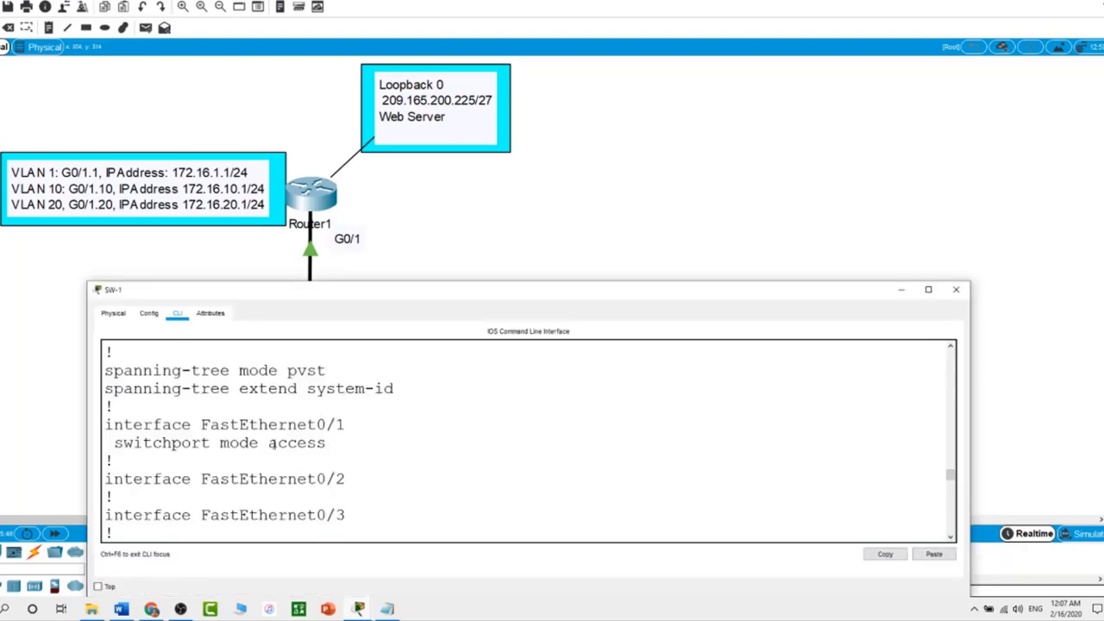
left_click_drag(126, 445, 332, 453)
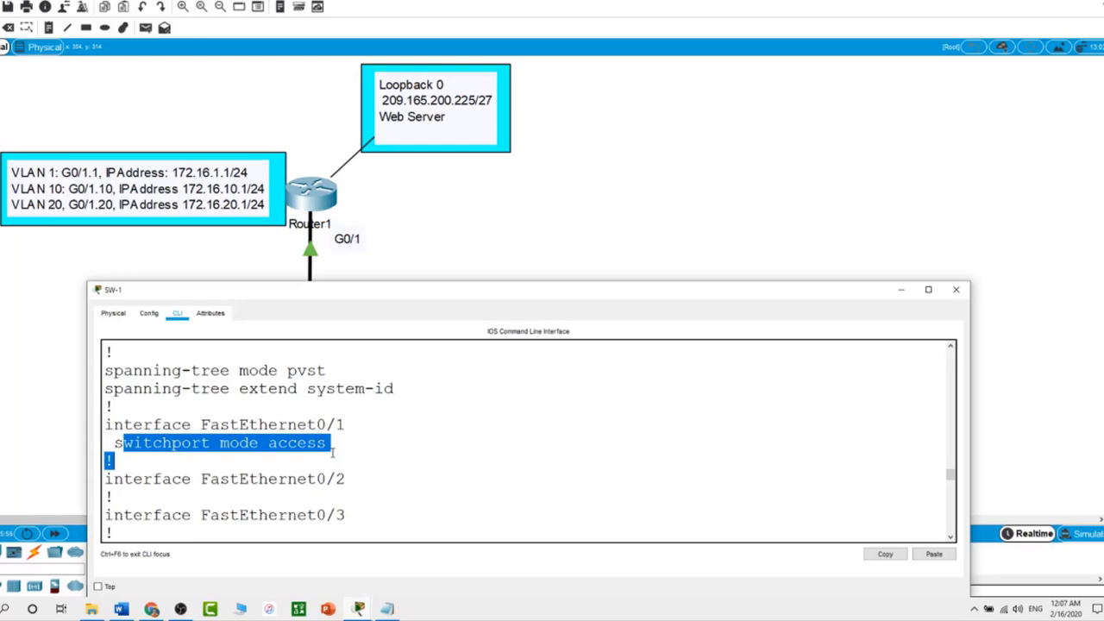
scroll(333, 455, "down", 20)
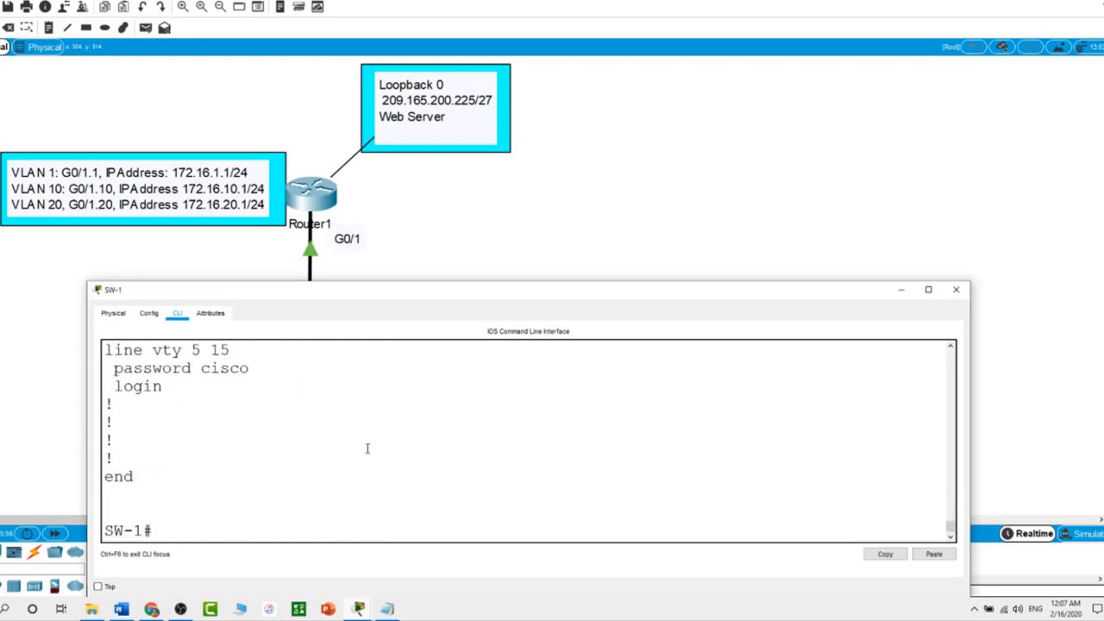
- Configure SW-1's interface f0/5 with switchport mode trunk from global configuration mode
type("conf t")
key("Return")
type("int ")
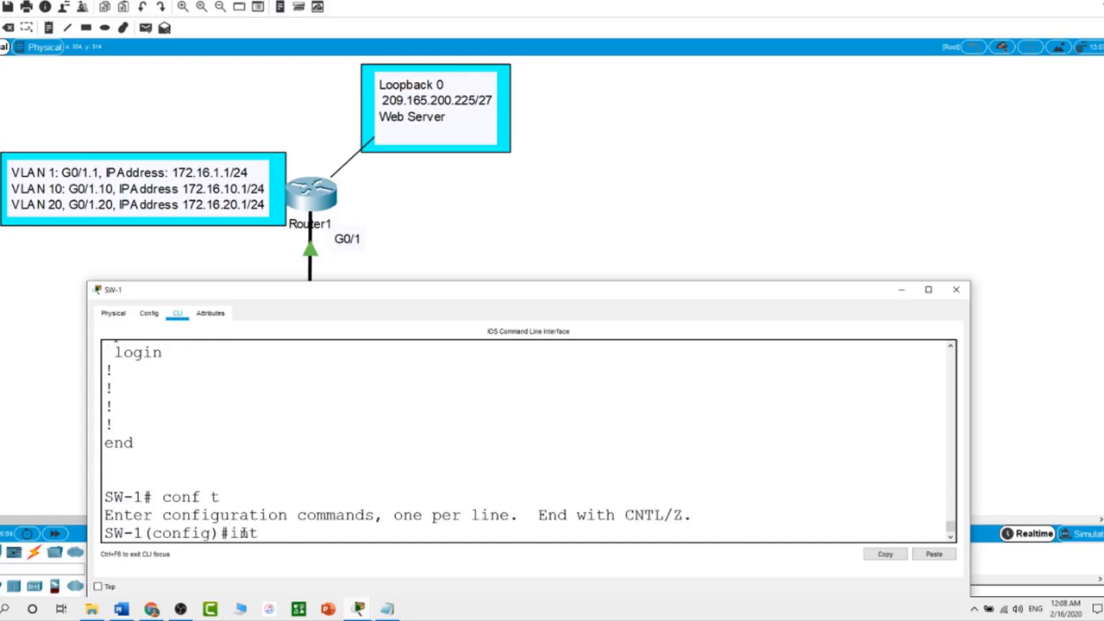
type("f0/5")
key("Return")
type("swi")
key("Tab")
type("mo")
key("Tab")
type("t")
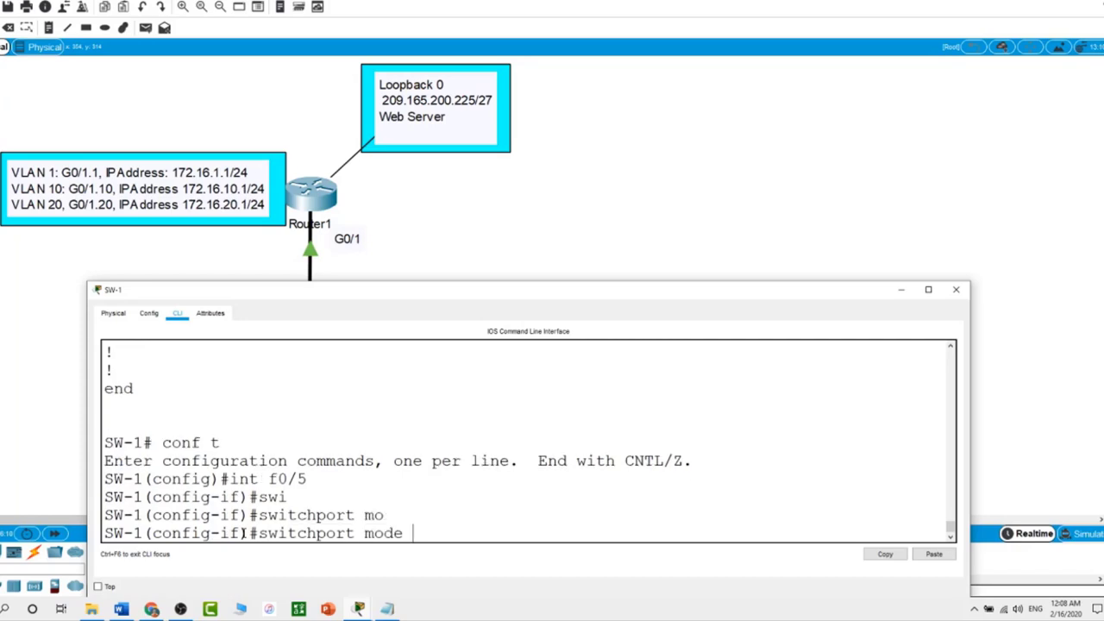
type("r")
key("Tab")
key("Return")
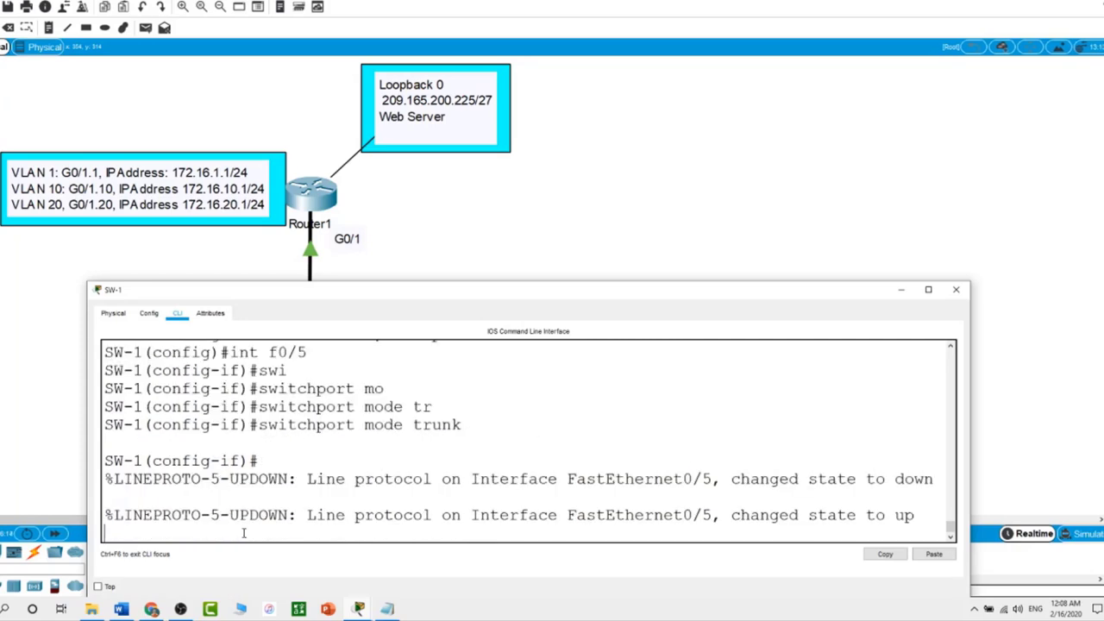
key("Return")
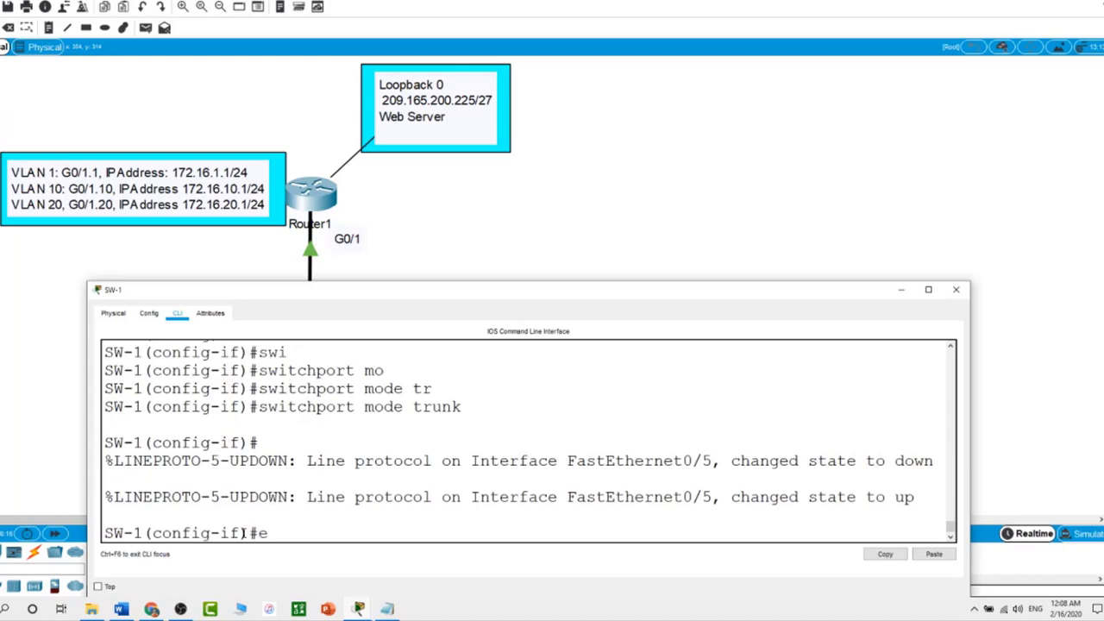
- Run do show run on SW-1, check FastEthernet0/5's switchport mode and compare that link with the topology
type("eend")
key("BackSpace")
key("BackSpace")
key("BackSpace")
type("do show run")
key("Return")
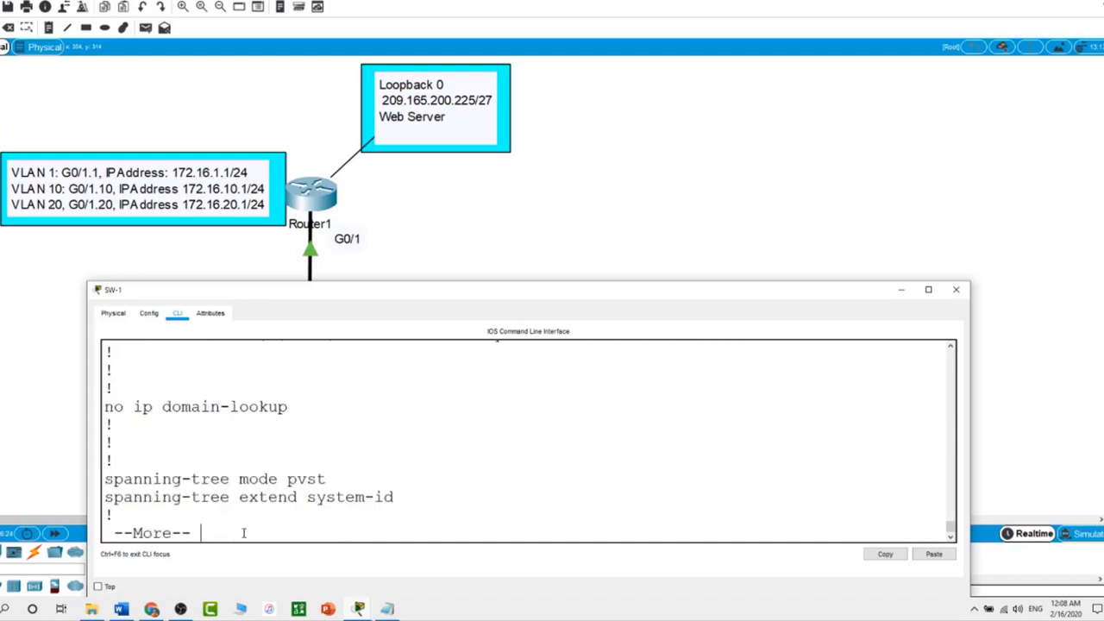
key("space")
key("space")
key("space")
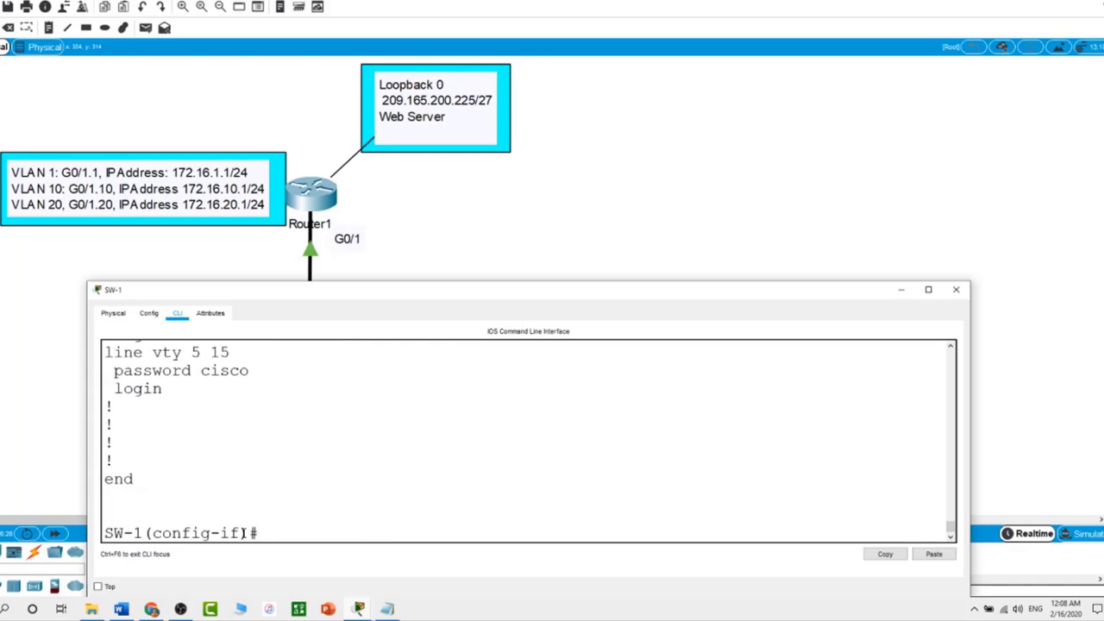
scroll(244, 533, "up", 5)
scroll(244, 533, "up", 12)
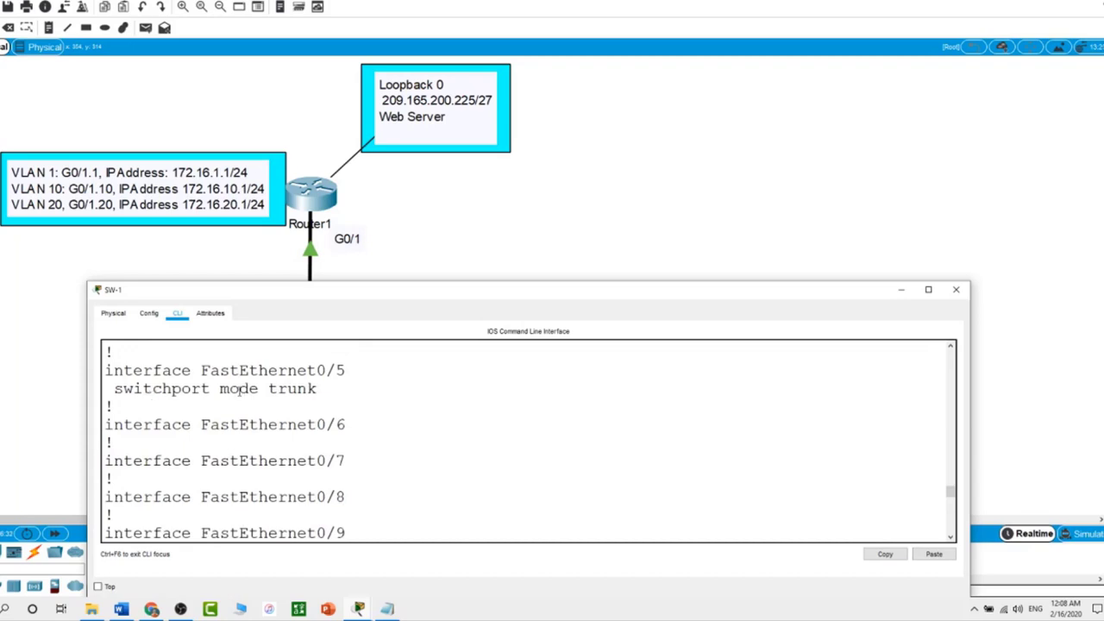
left_click(457, 236)
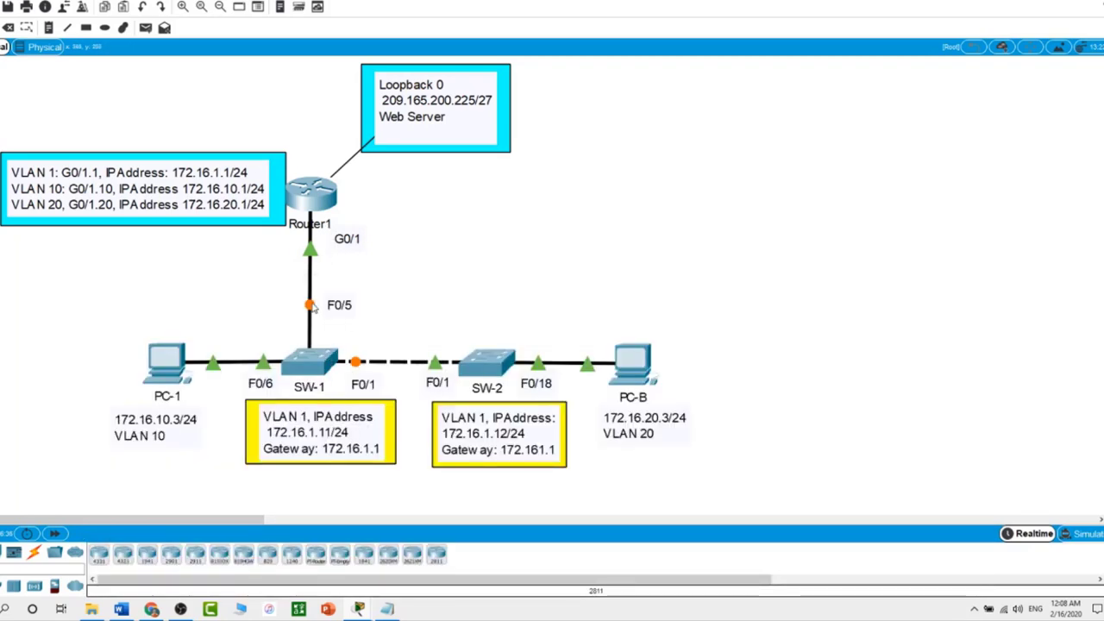
left_click(315, 359)
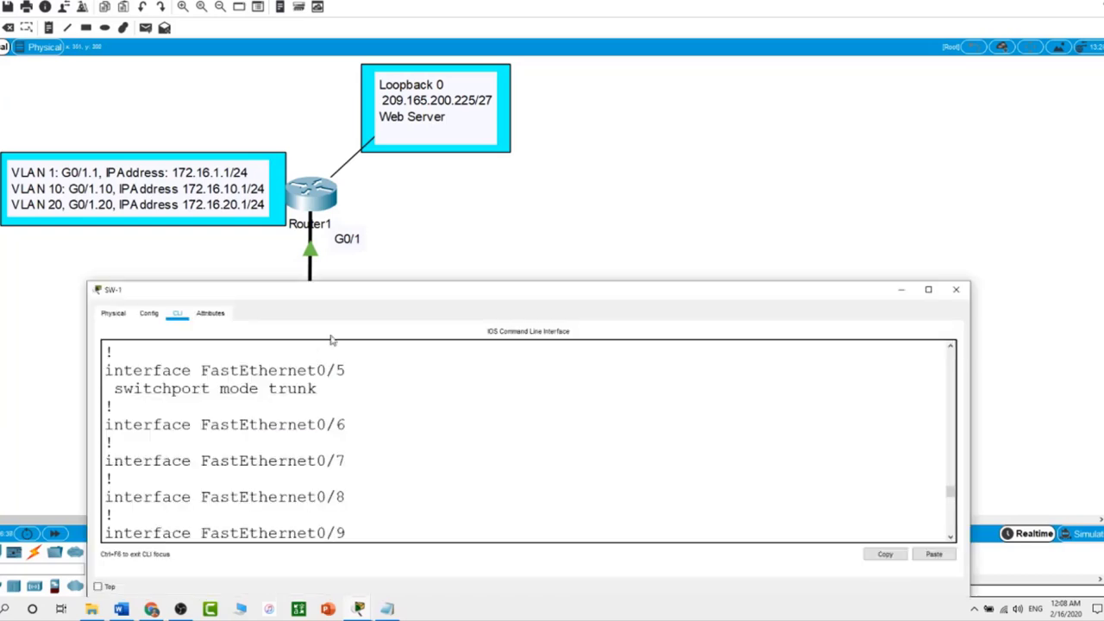
- Inspect FastEthernet0/1's switchport mode in the SW-1 configuration and compare it with the link to SW-2 in the topology
scroll(338, 419, "up", 4)
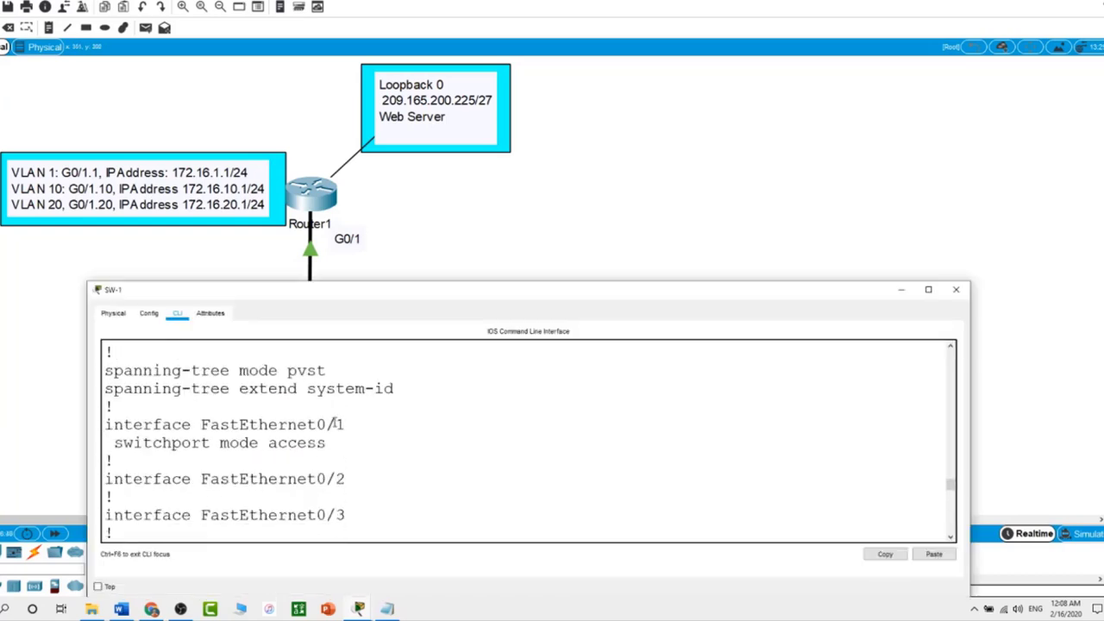
left_click(427, 241)
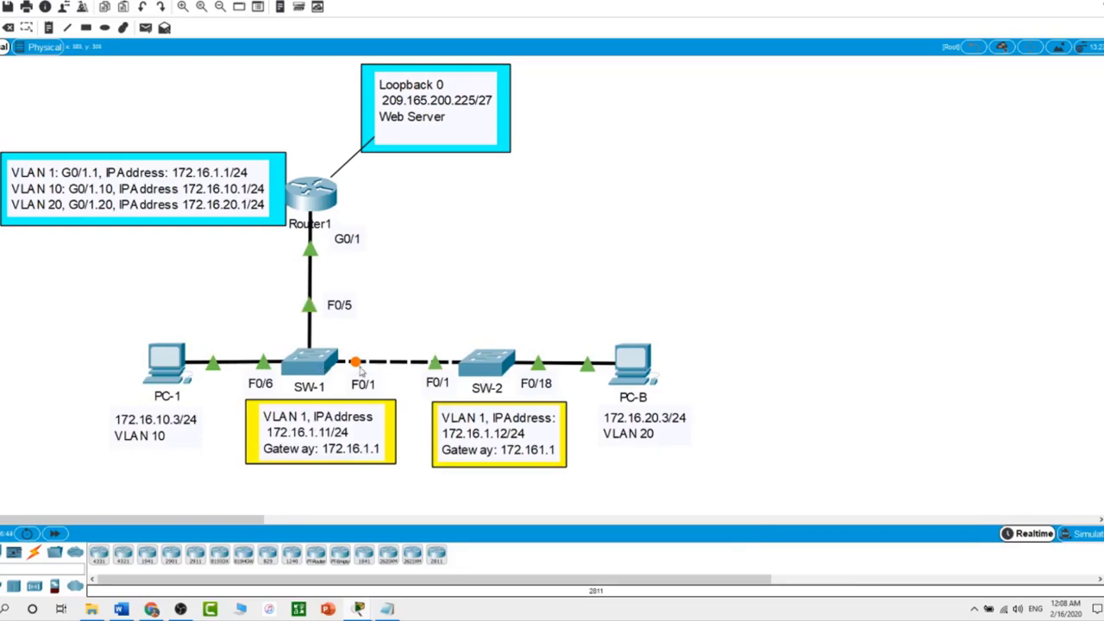
left_click(313, 362)
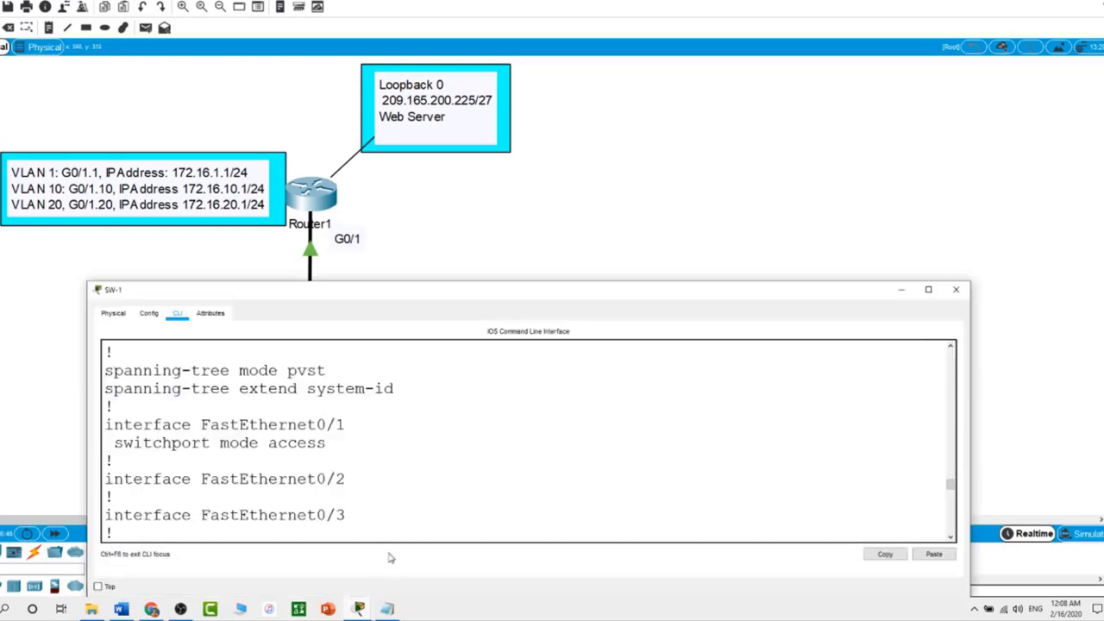
- Leave interface f0/5 and configure SW-1's interface f0/1 with switchport mode trunk
scroll(387, 526, "down", 10)
scroll(387, 527, "down", 6)
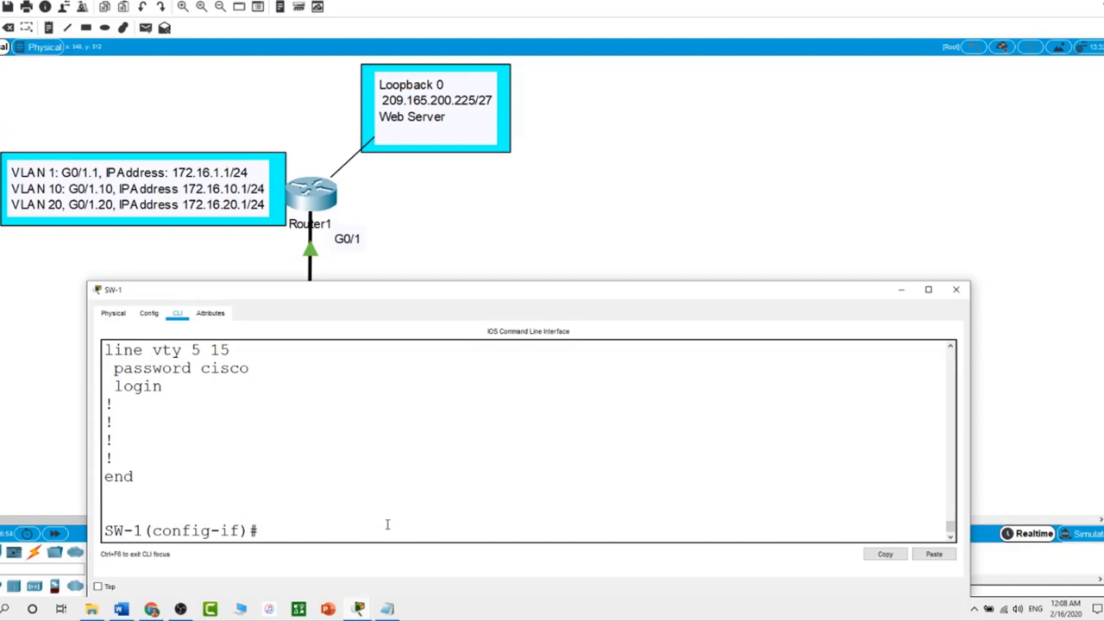
type("xit")
key("Return")
type("int")
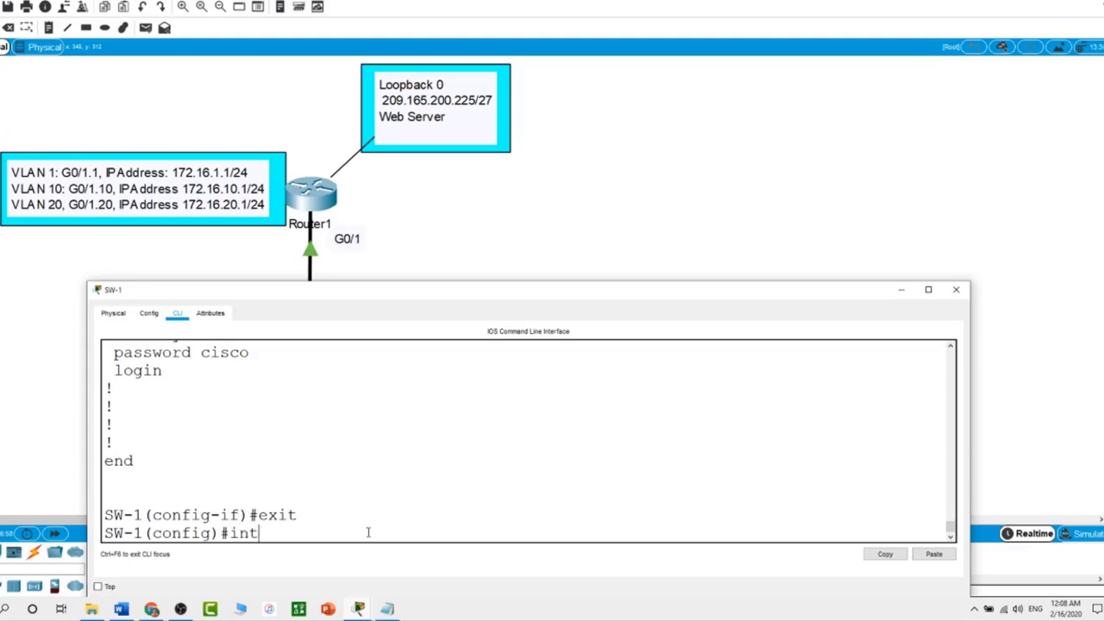
type(" f0/1")
key("Return")
type("swi")
key("Tab")
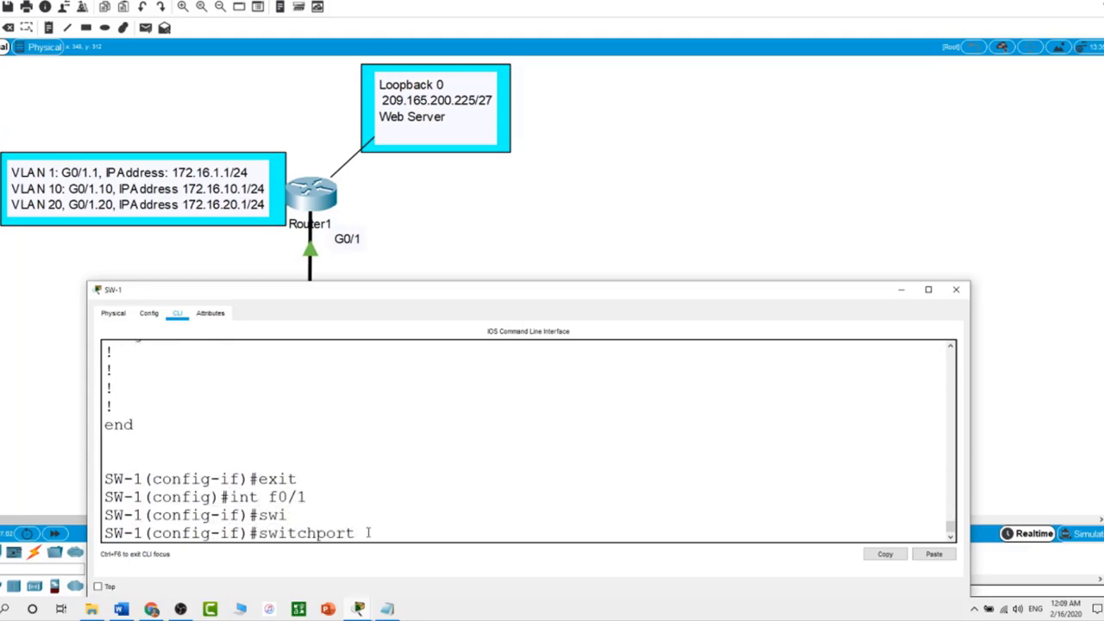
type("mode t")
key("Tab")
type("tr")
key("Tab")
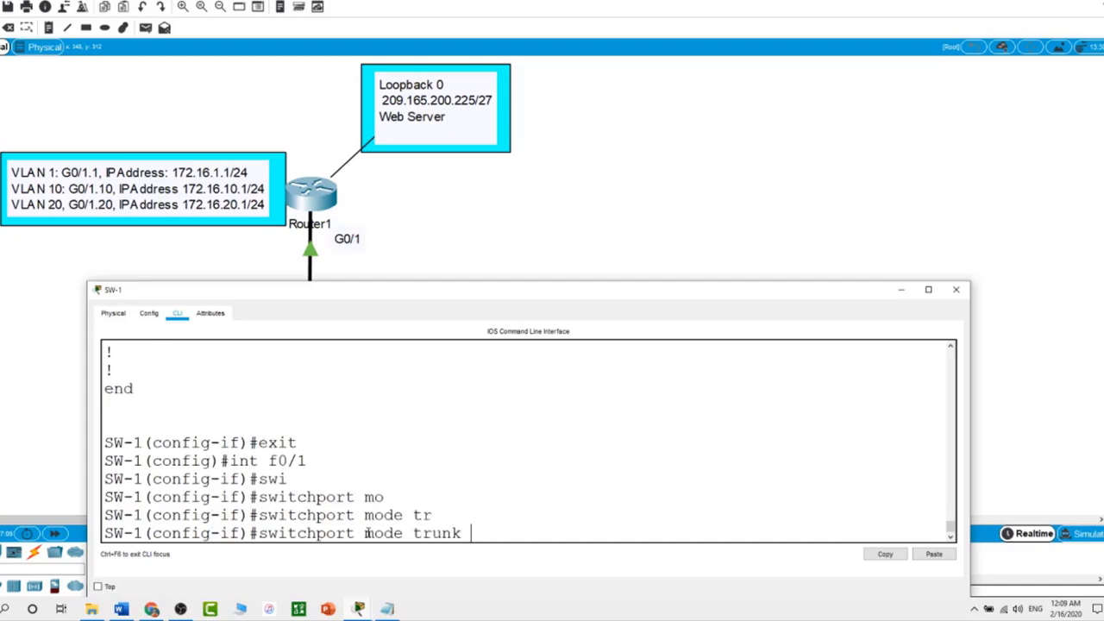
key("Return")
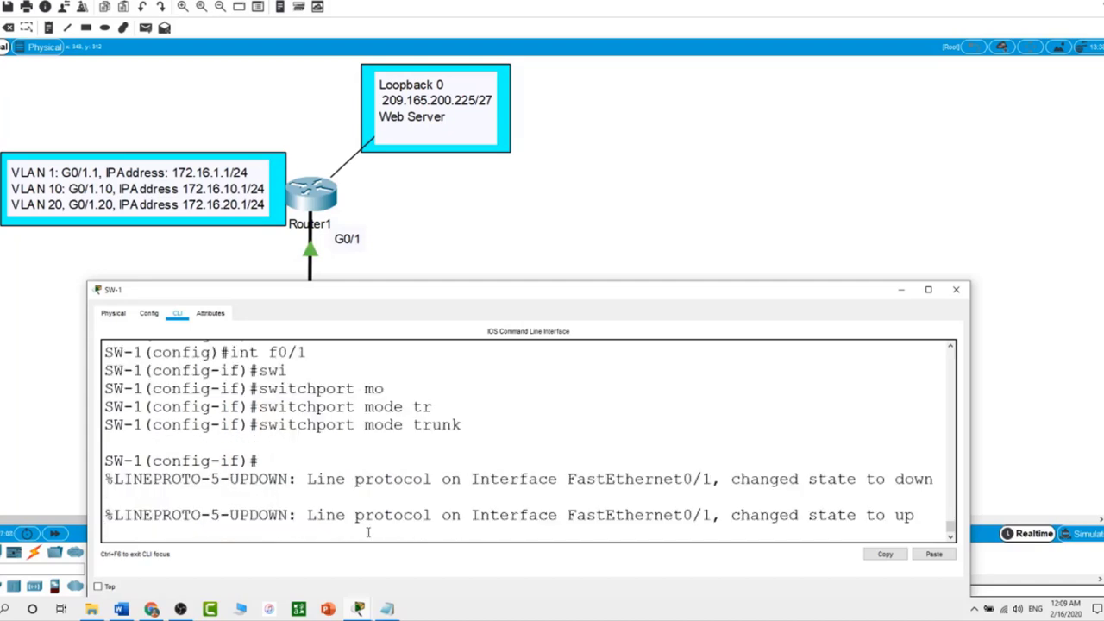
key("Return")
key("Return")
- Display SW-1's running configuration again and verify the switchport modes of FastEthernet0/1 and FastEthernet0/5
type("do")
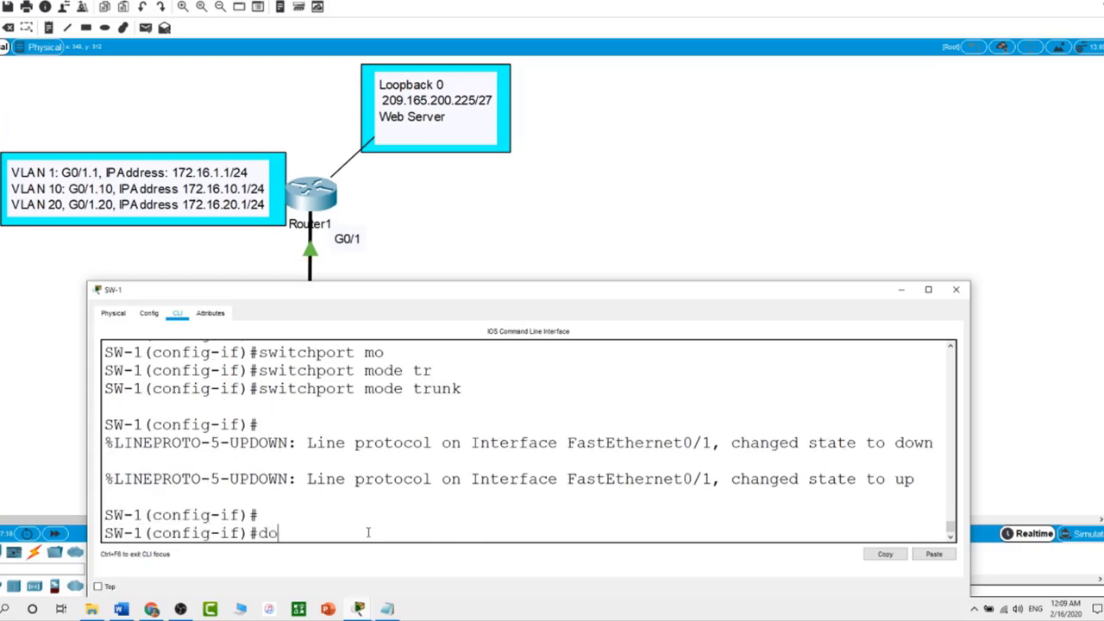
type(" show ru")
key("Return")
key("space")
key("space")
key("space")
scroll(368, 533, "up", 15)
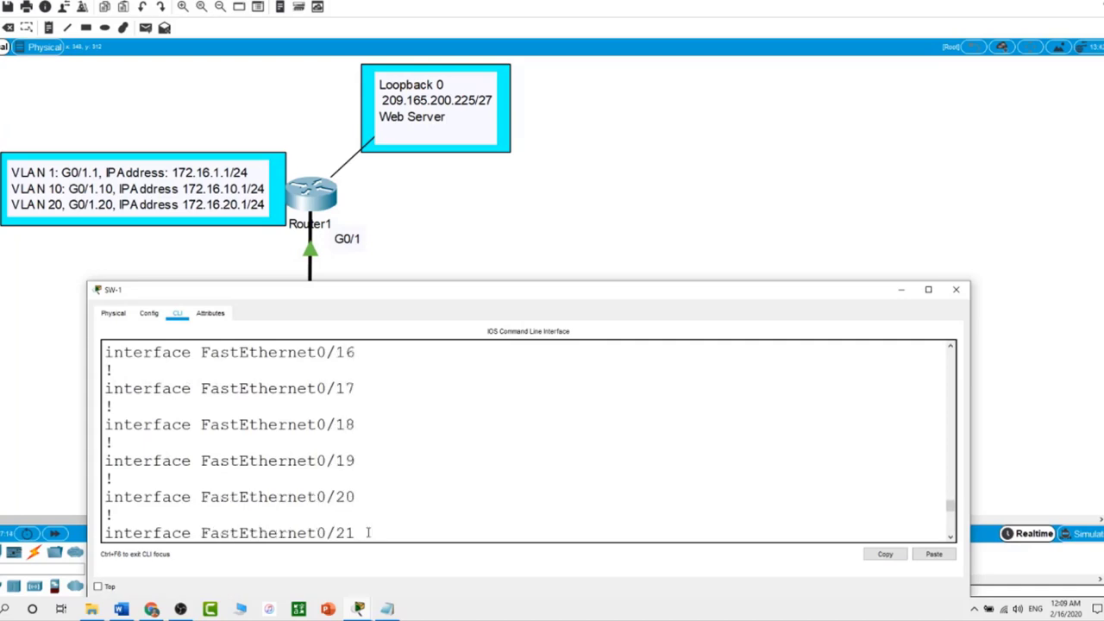
scroll(367, 533, "up", 8)
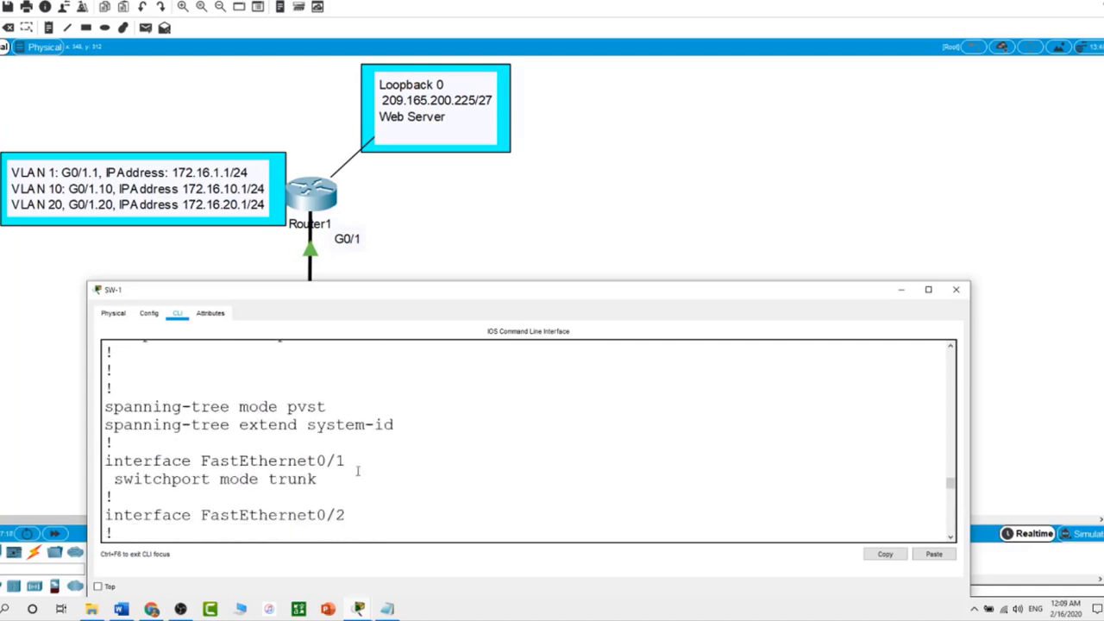
scroll(377, 472, "down", 2)
scroll(378, 466, "down", 4)
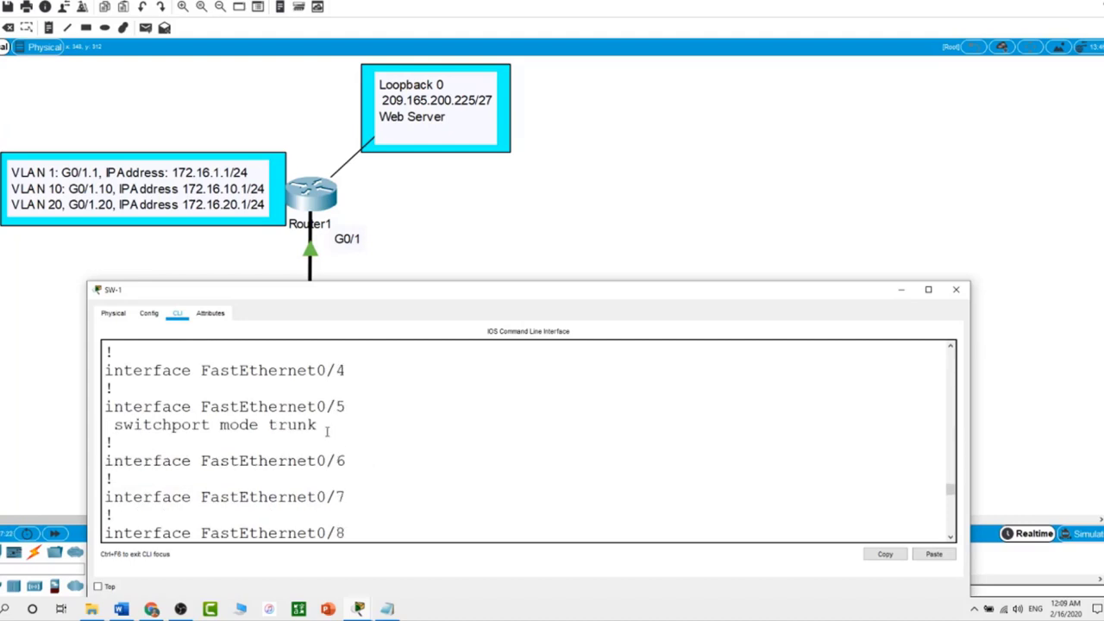
scroll(328, 431, "down", 20)
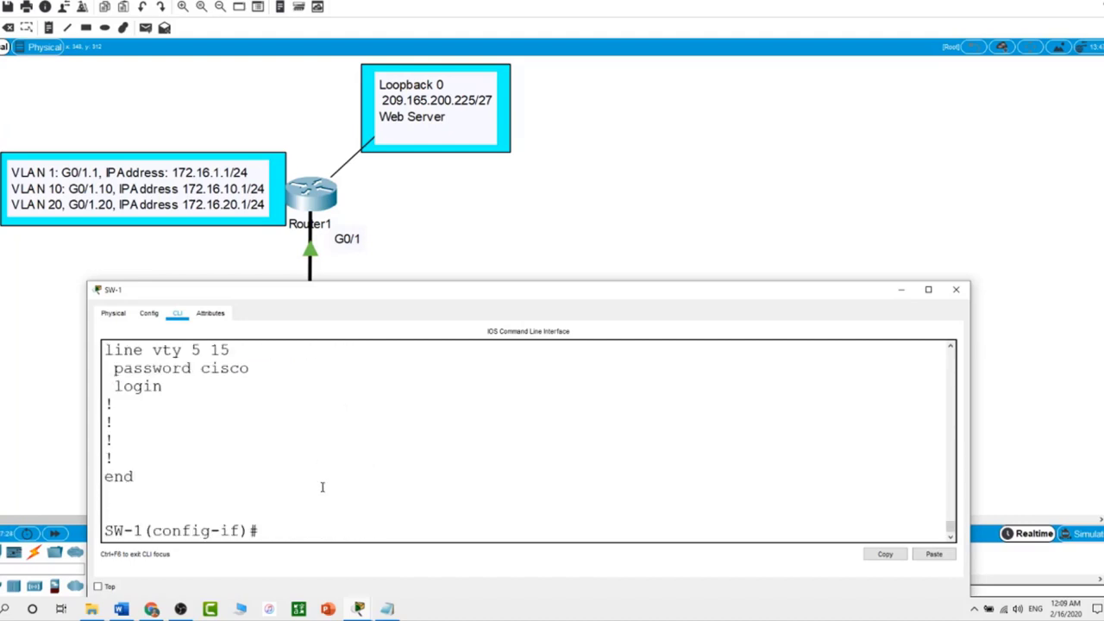
- Run do show int trunk on SW-1 and examine the encapsulation, status, native VLAN and allowed VLANs of the trunk ports
type("do show int trunk")
key("Return")
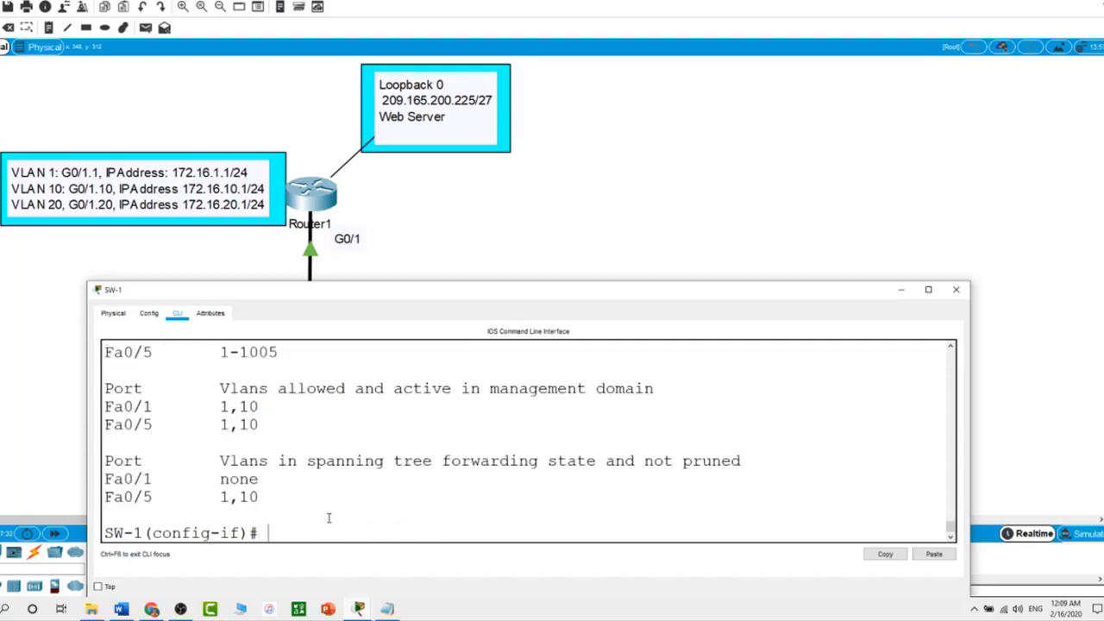
scroll(353, 494, "up", 4)
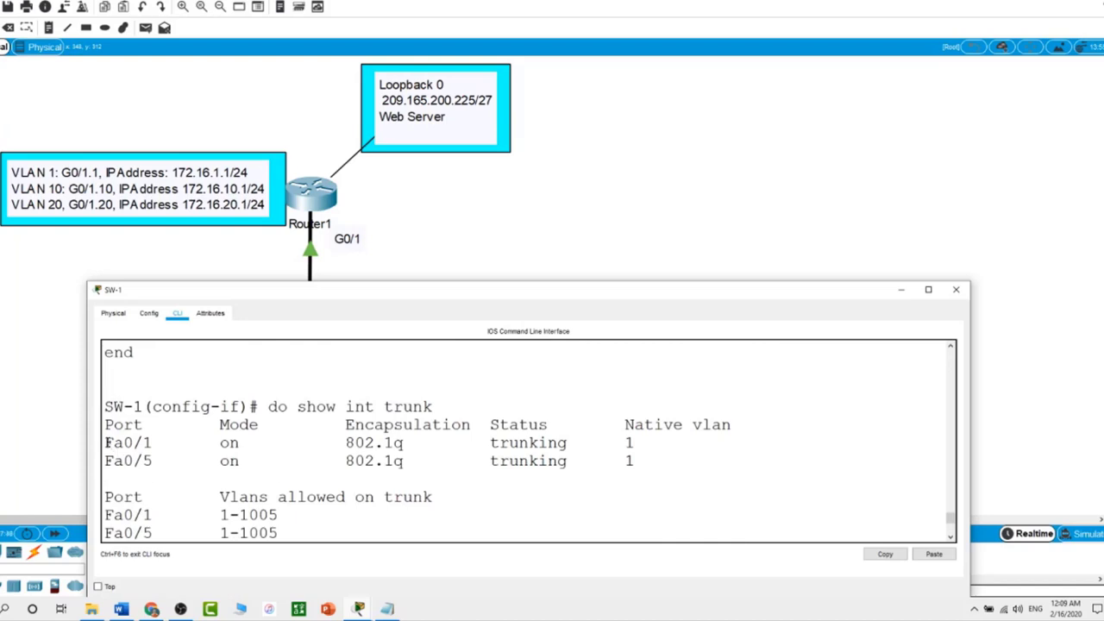
left_click_drag(106, 442, 423, 443)
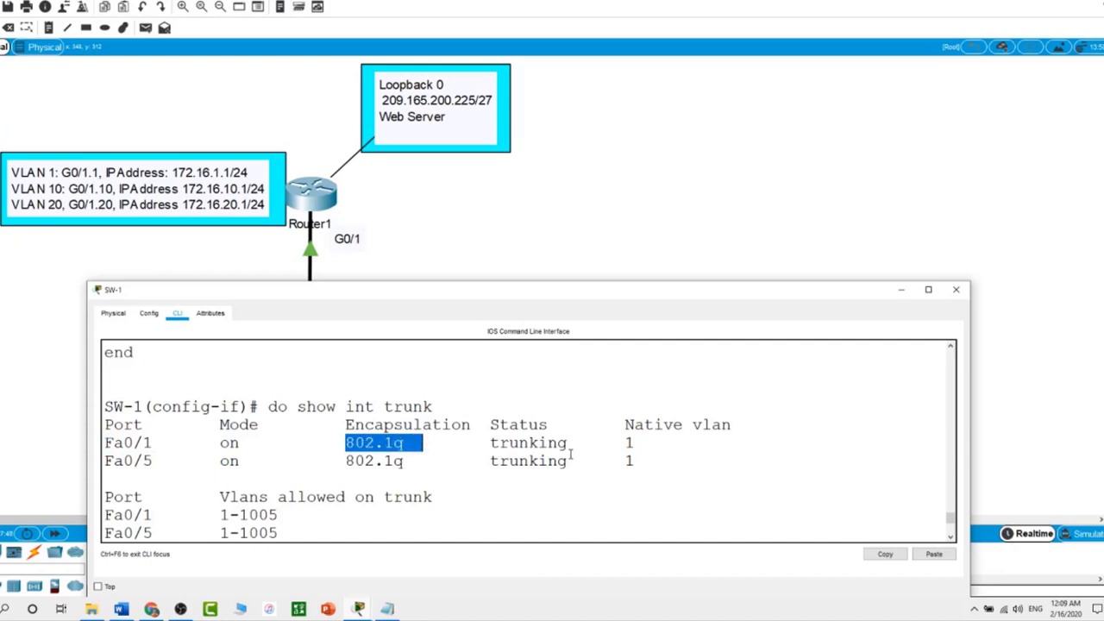
left_click_drag(492, 443, 528, 443)
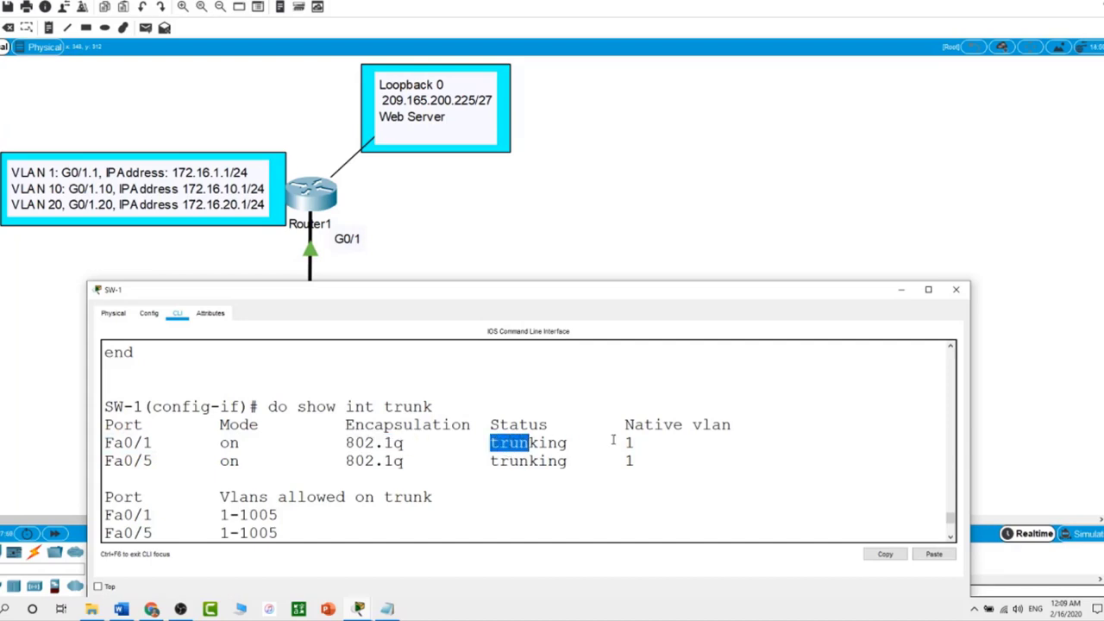
left_click_drag(615, 442, 643, 444)
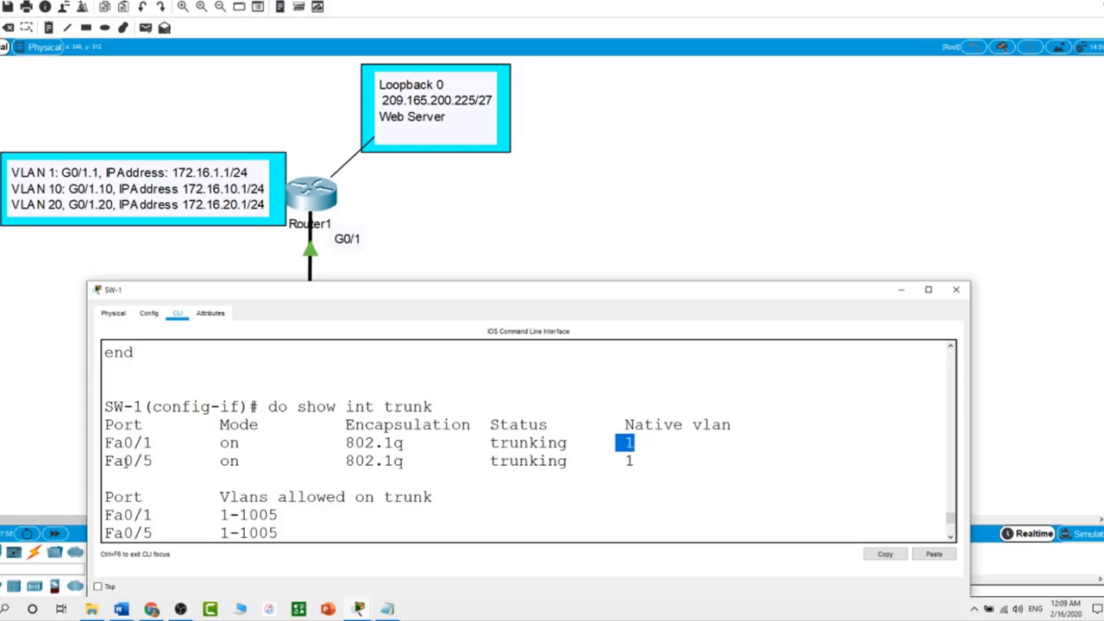
scroll(127, 460, "down", 4)
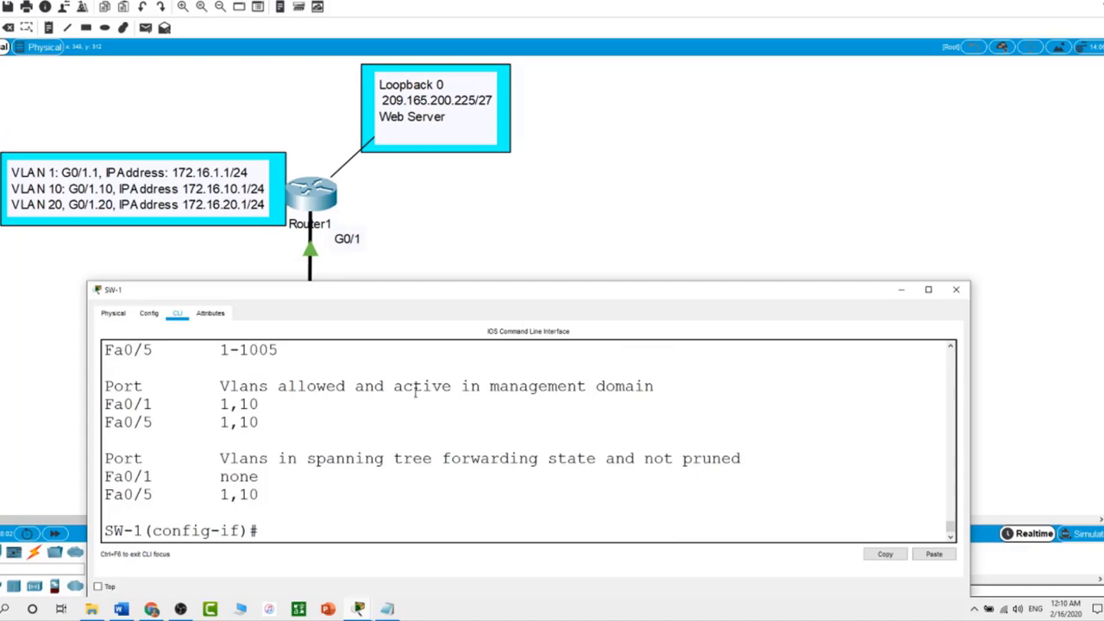
- Exit configuration mode on SW-1 and display the full running configuration with show run
type("xit")
key("Return")
key("Return")
type("exit")
key("Return")
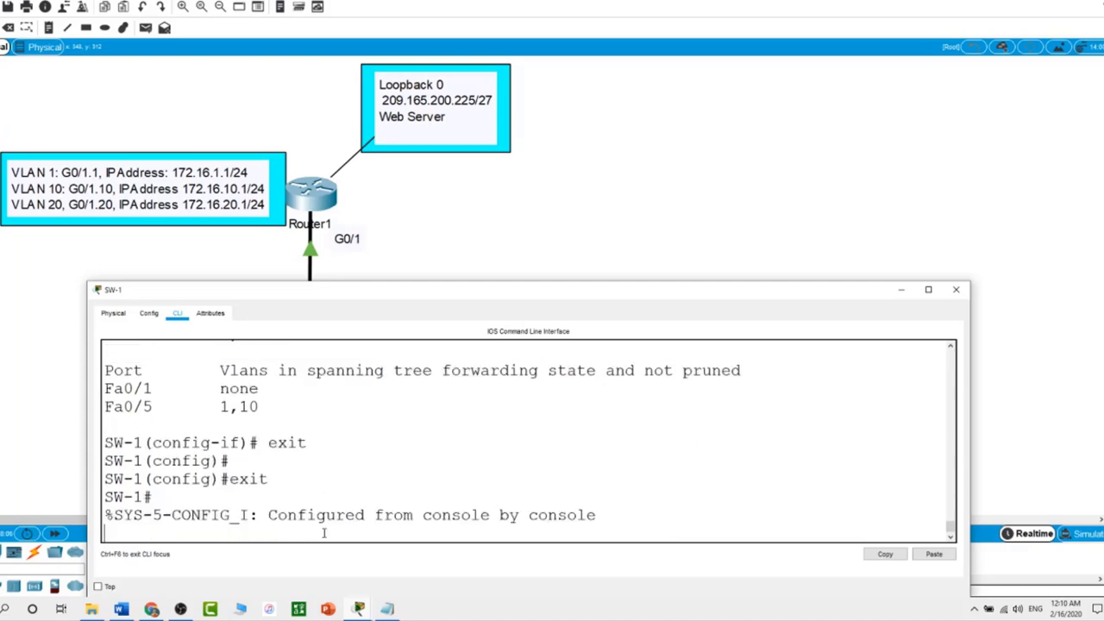
key("Return")
type("show run")
key("Return")
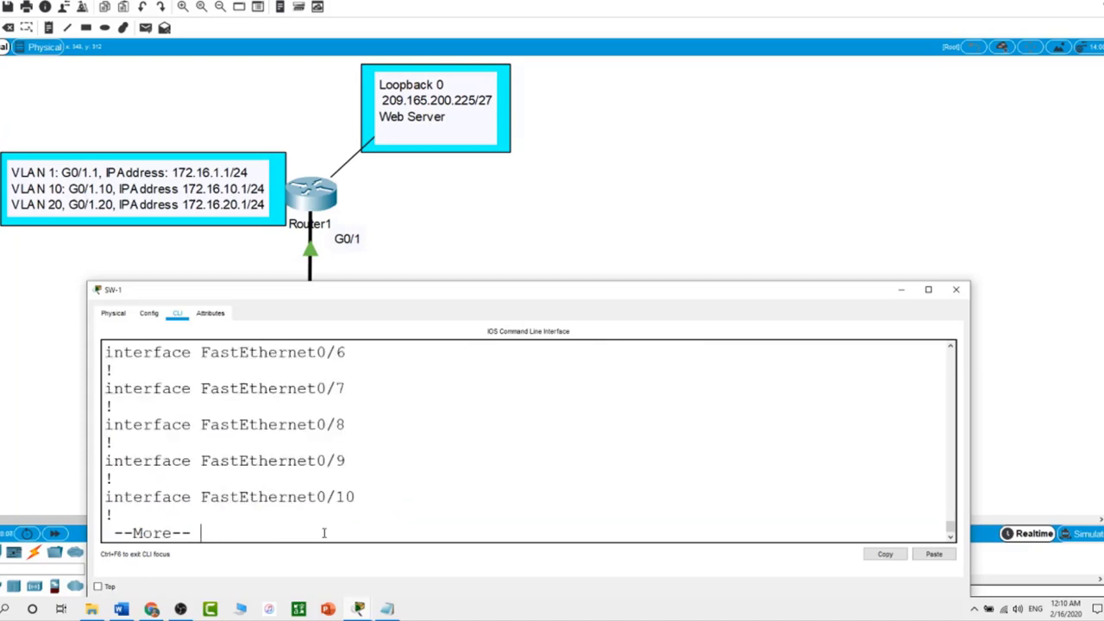
key("space")
key("space")
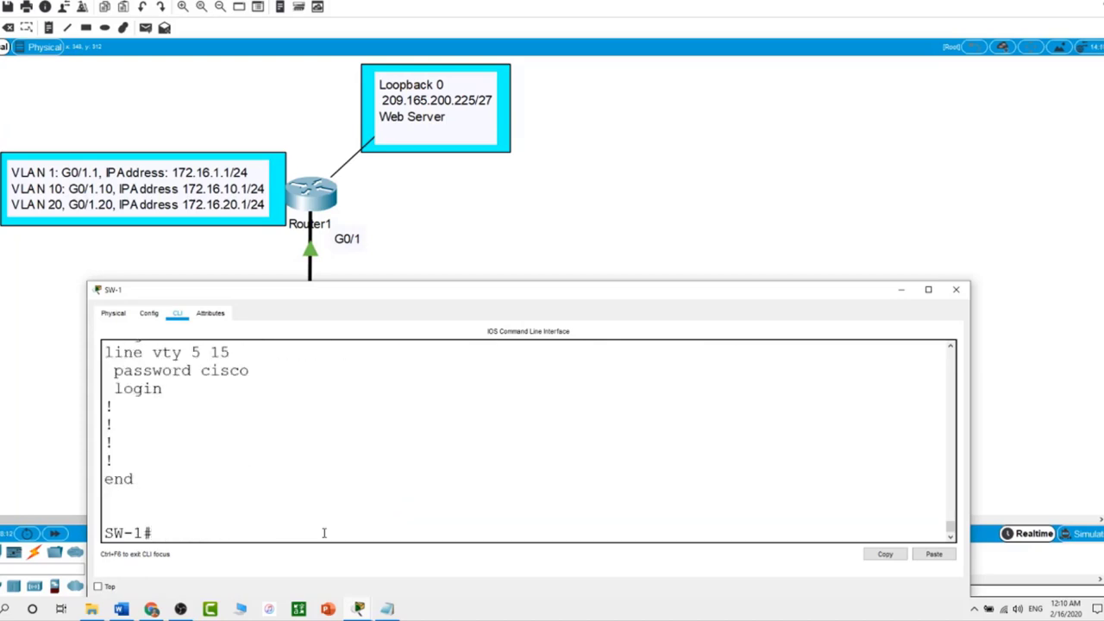
- Locate PC-1's link to SW-1 in the topology and inspect FastEthernet0/6 in the running configuration
left_click(608, 212)
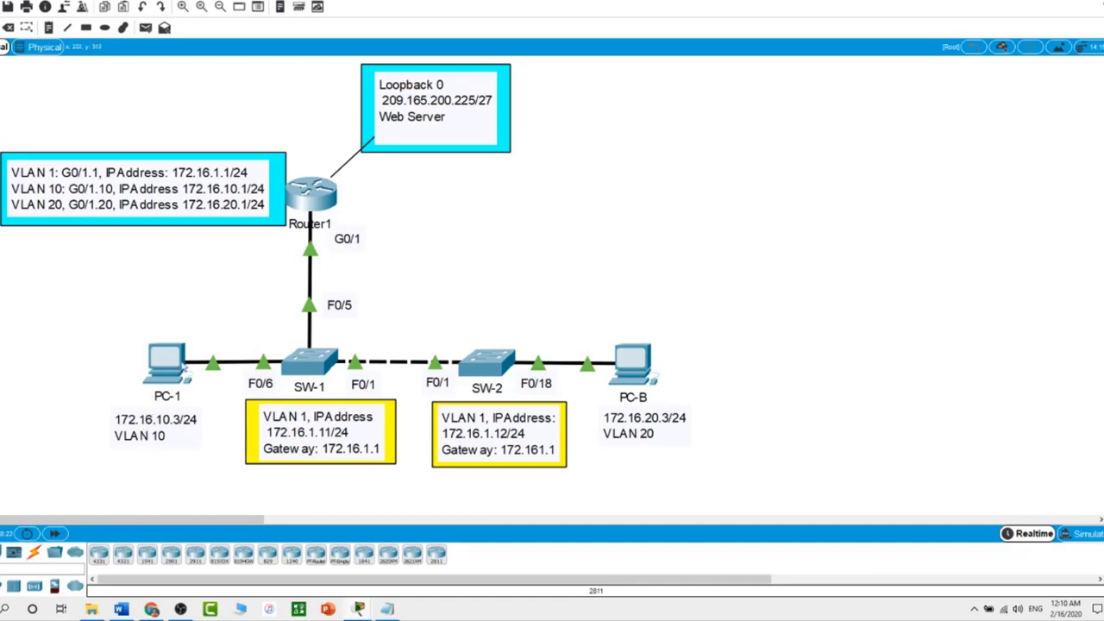
left_click(305, 363)
scroll(264, 488, "up", 15)
scroll(264, 490, "up", 8)
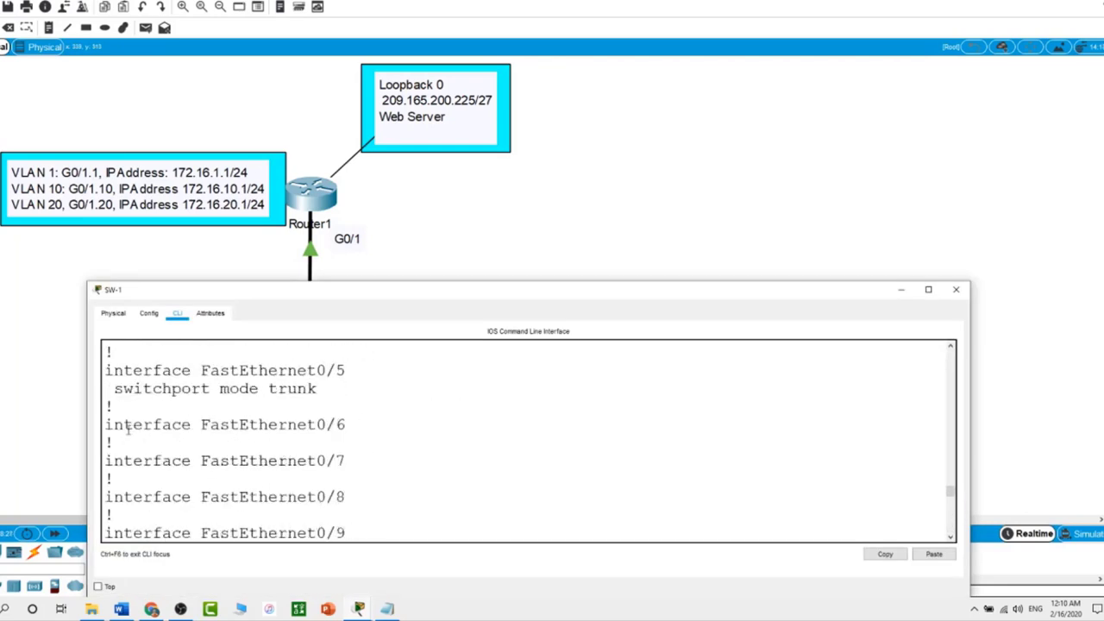
scroll(390, 497, "down", 20)
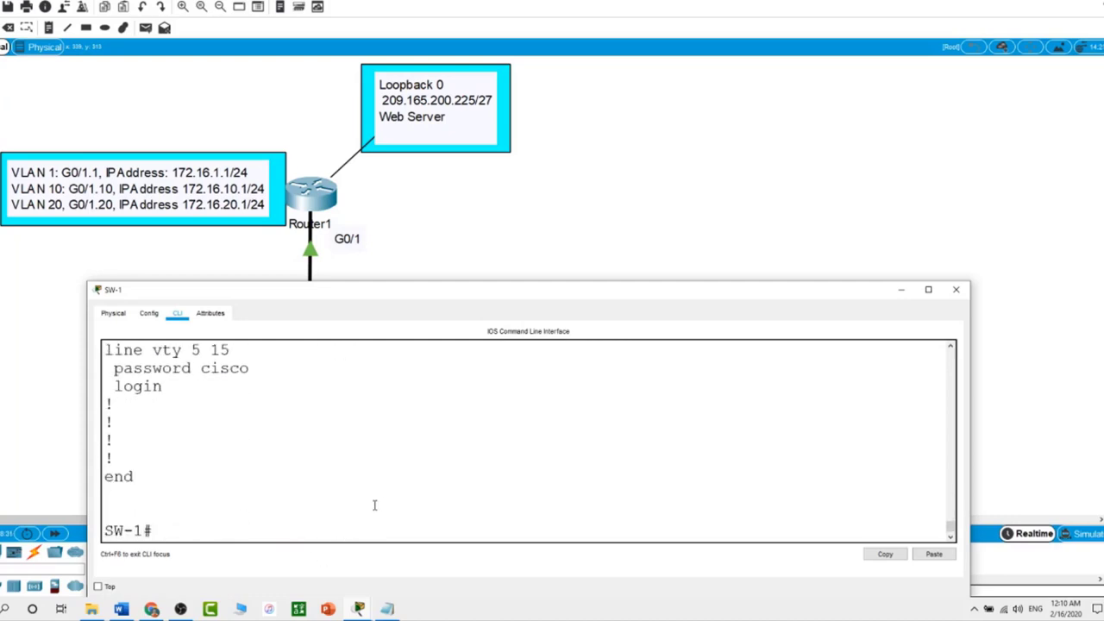
- Enter configuration mode on SW-1 and set interface f0/6 to switchport mode access
type("conf t")
key("Return")
type("int f0/")
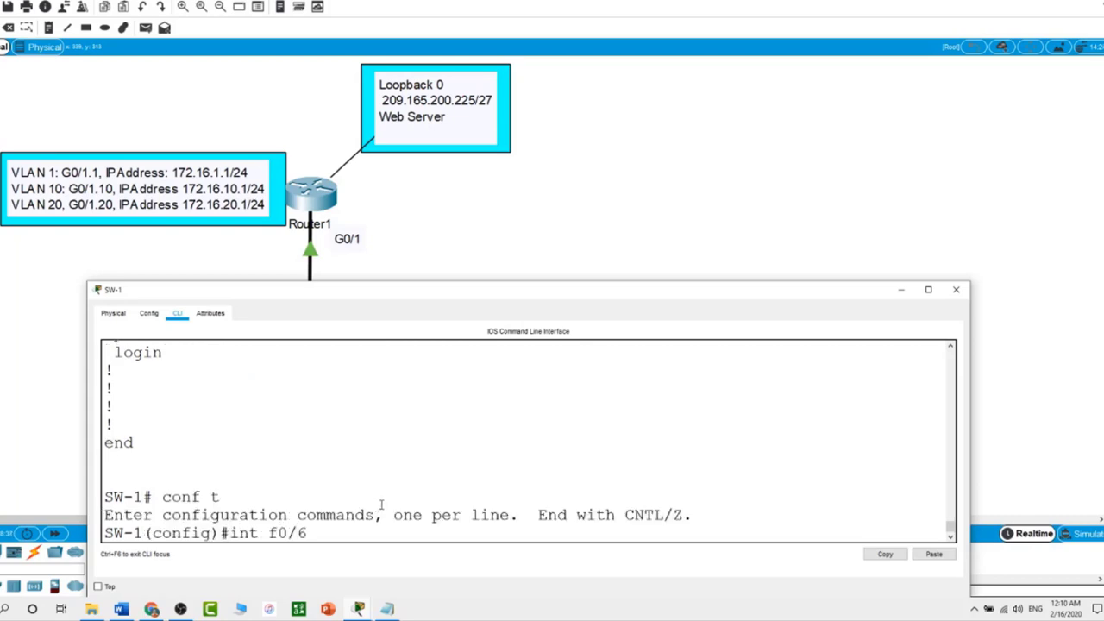
type("6")
key("Return")
type("siw")
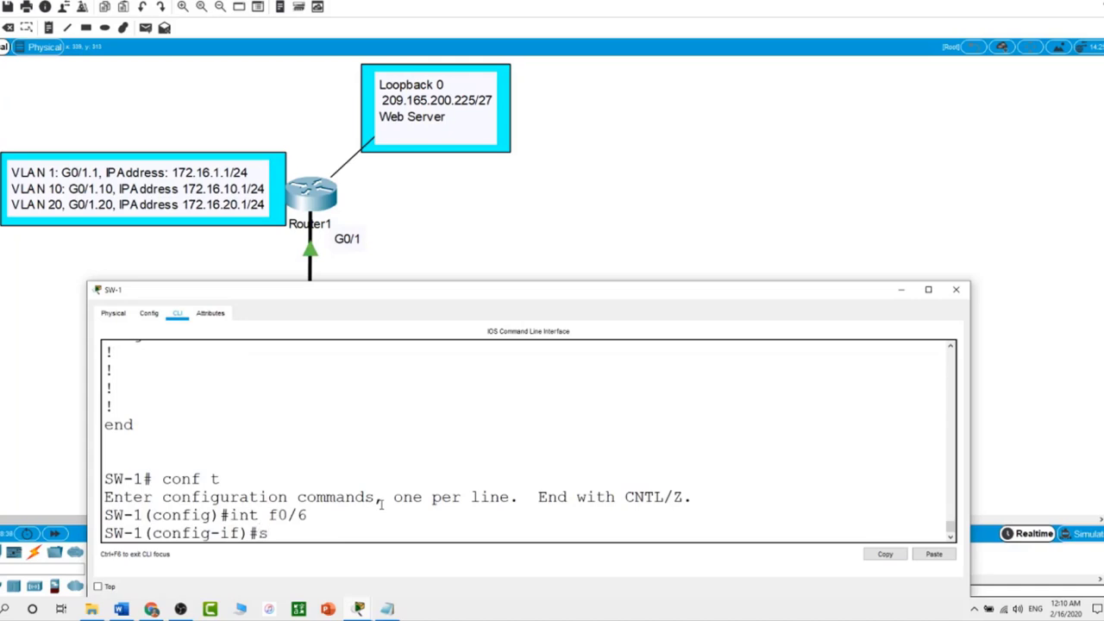
key("Tab")
key("BackSpace")
key("BackSpace")
type("wi")
key("Tab")
type("mo")
key("Tab")
type("ac")
key("Tab")
key("Return")
- Assign SW-1's f0/6 to access VLAN 10 and end the configuration session
type("swi")
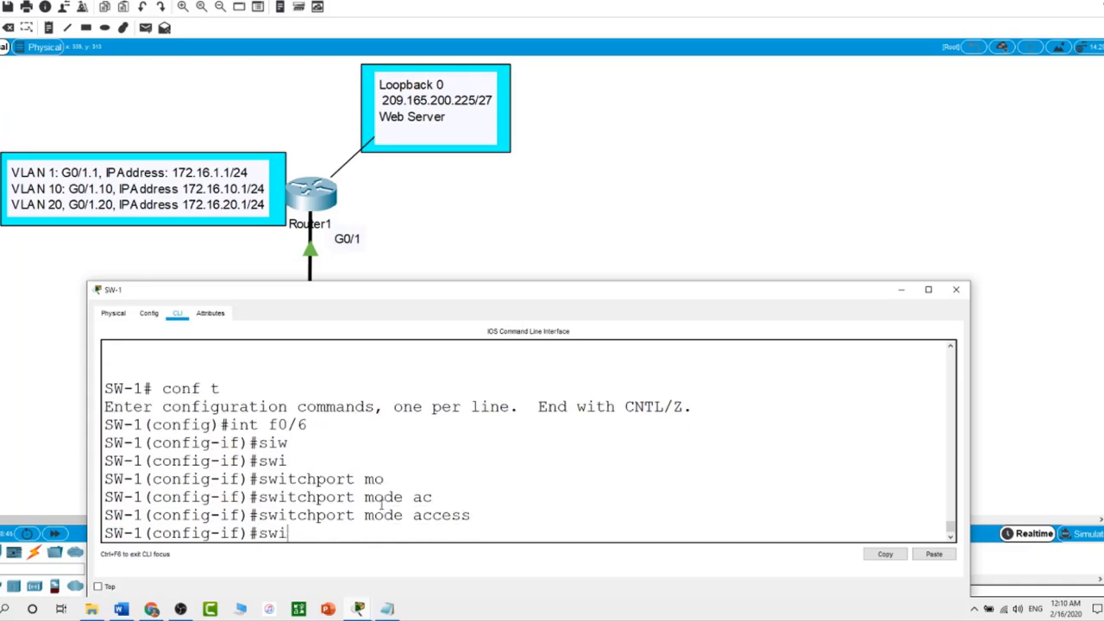
key("Tab")
type("ac")
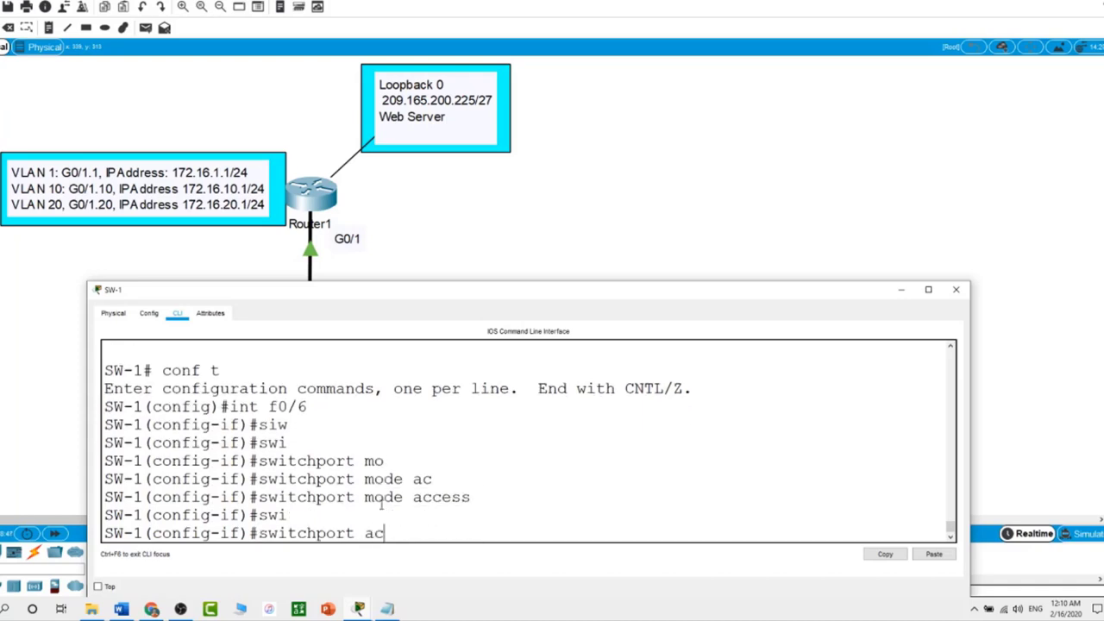
key("Tab")
type("v")
key("Tab")
type("10")
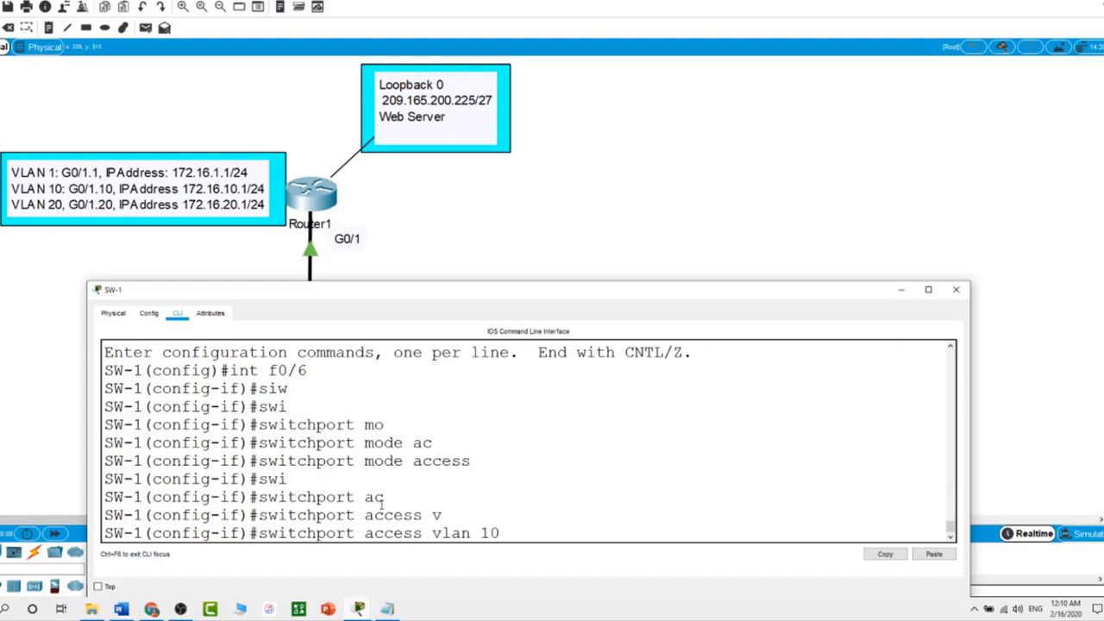
key("Return")
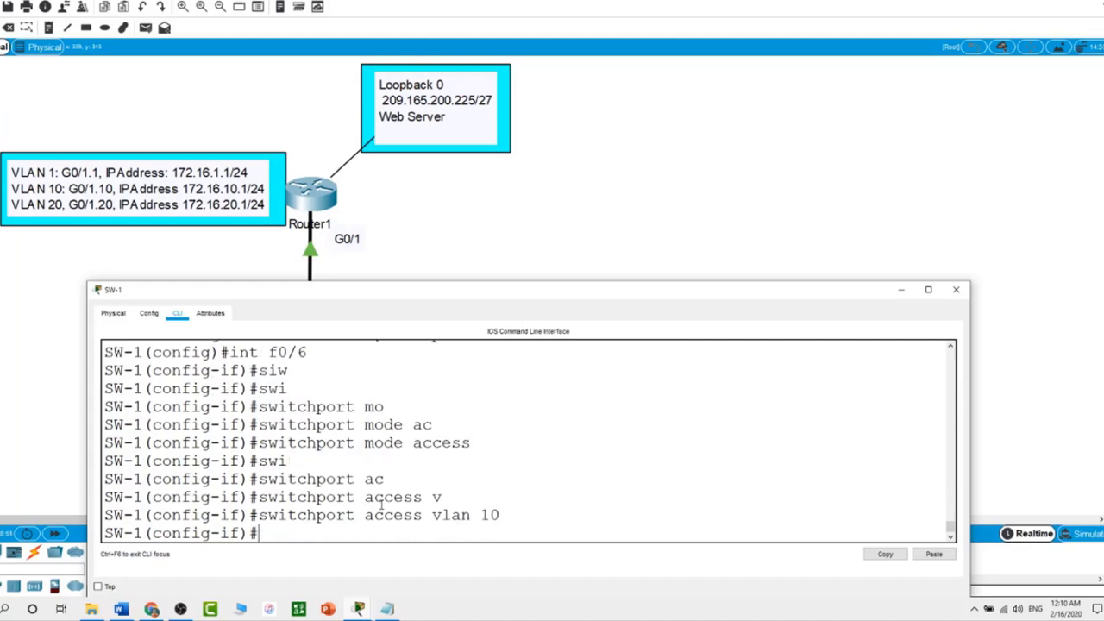
type("end")
key("Return")
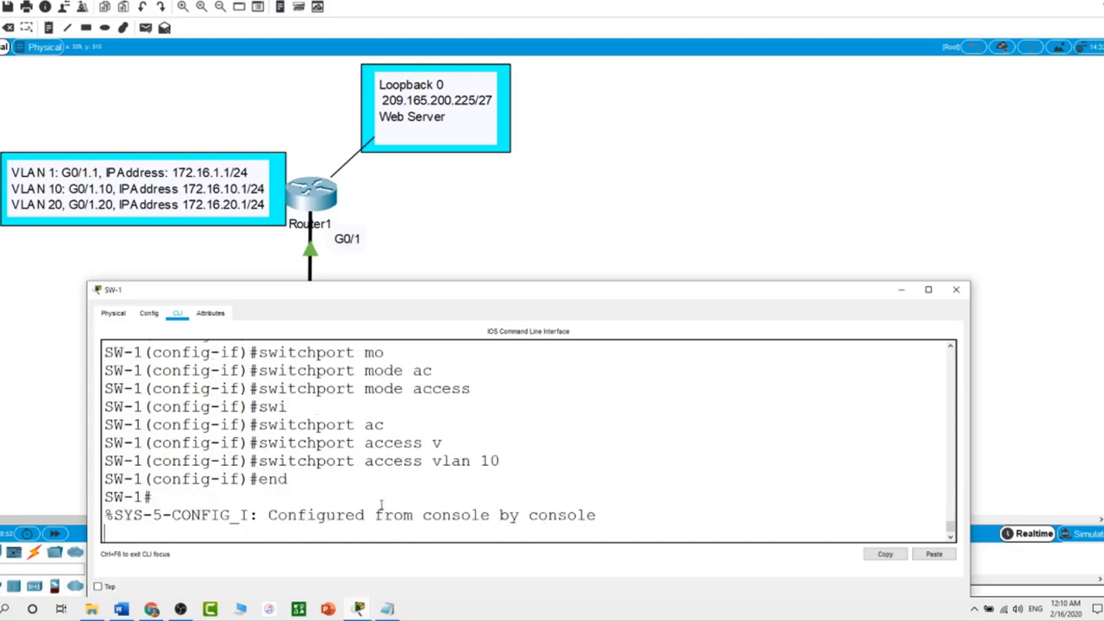
- Display SW-1's running configuration and verify the access mode and VLAN assignment of FastEthernet0/6
key("Return")
type("show run")
key("Return")
key("space")
key("space")
scroll(380, 505, "up", 10)
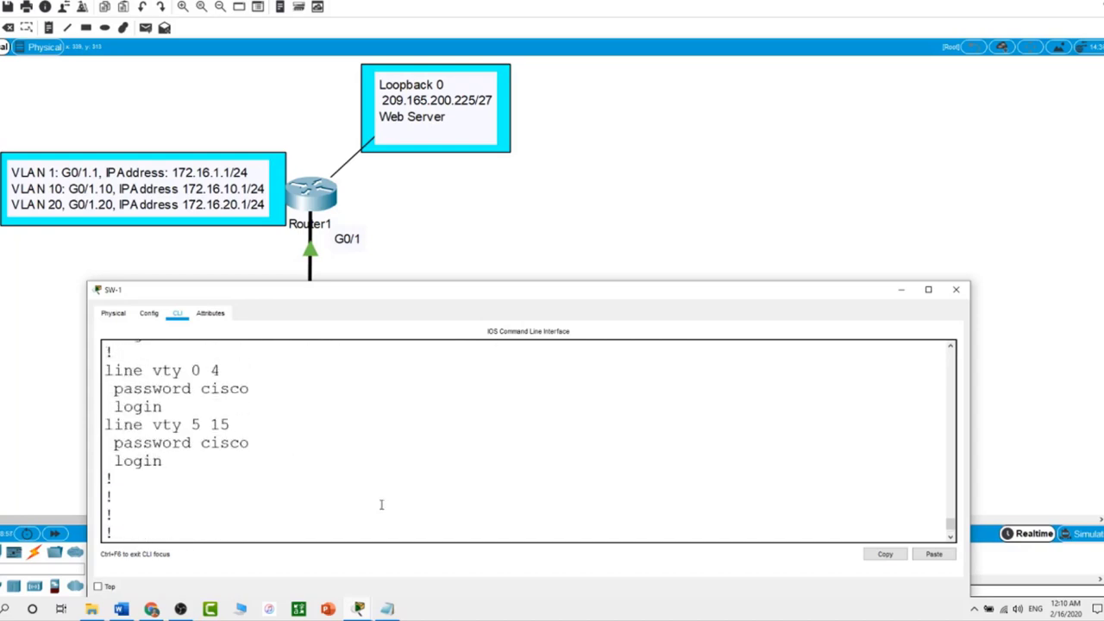
scroll(380, 505, "up", 10)
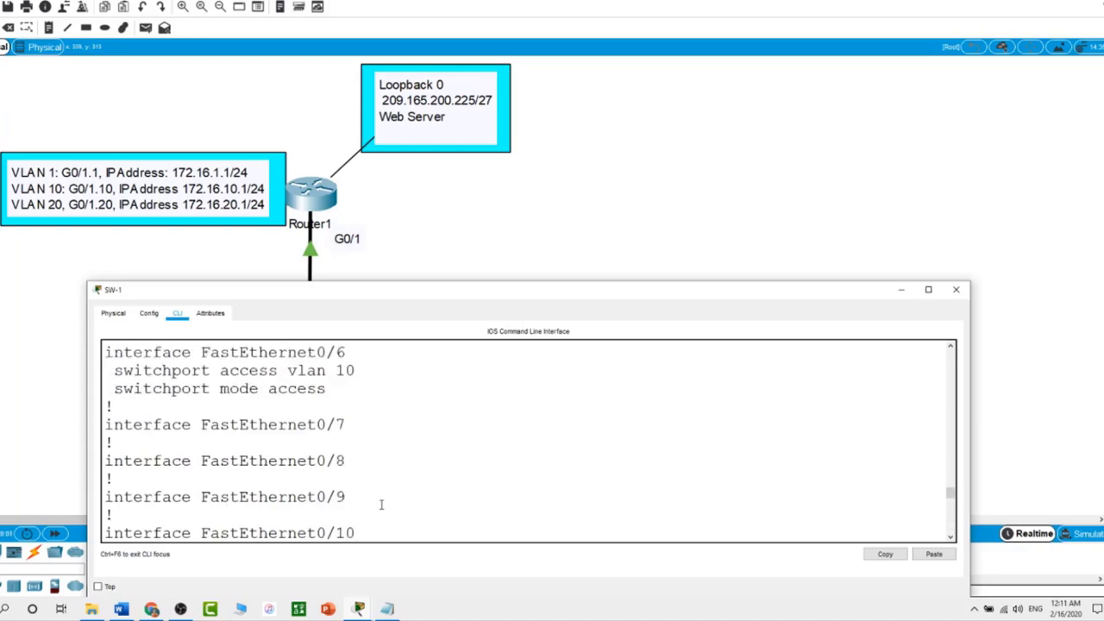
scroll(380, 505, "up", 2)
left_click_drag(114, 424, 375, 469)
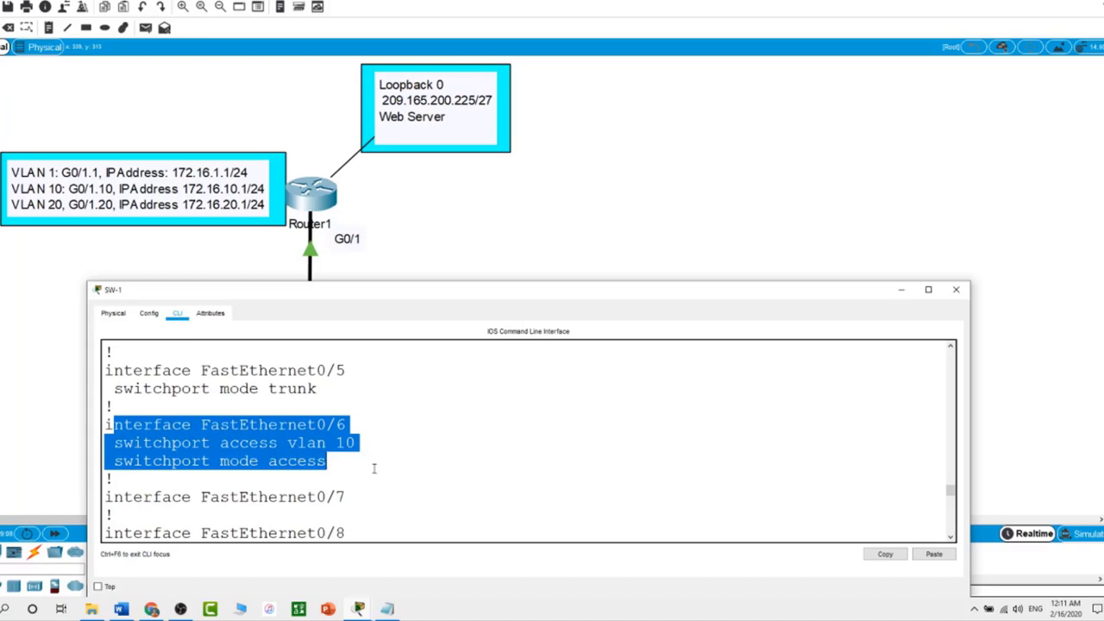
- Inspect the Vlan1 interface's IP address and administrative state in SW-1's running configuration
scroll(374, 468, "down", 5)
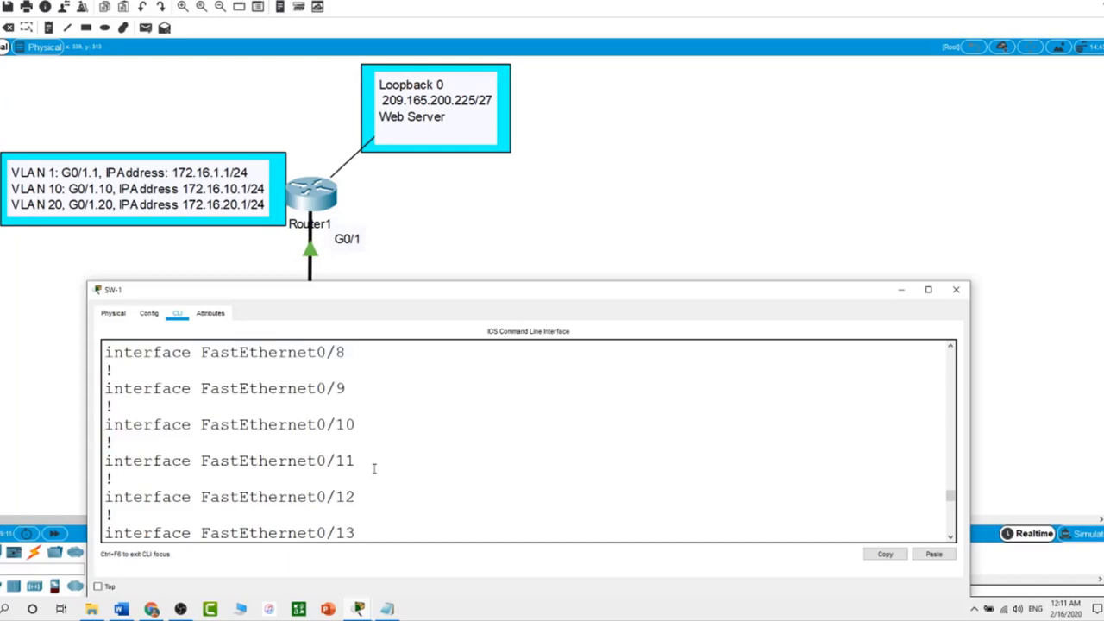
scroll(374, 468, "down", 15)
scroll(374, 468, "down", 2)
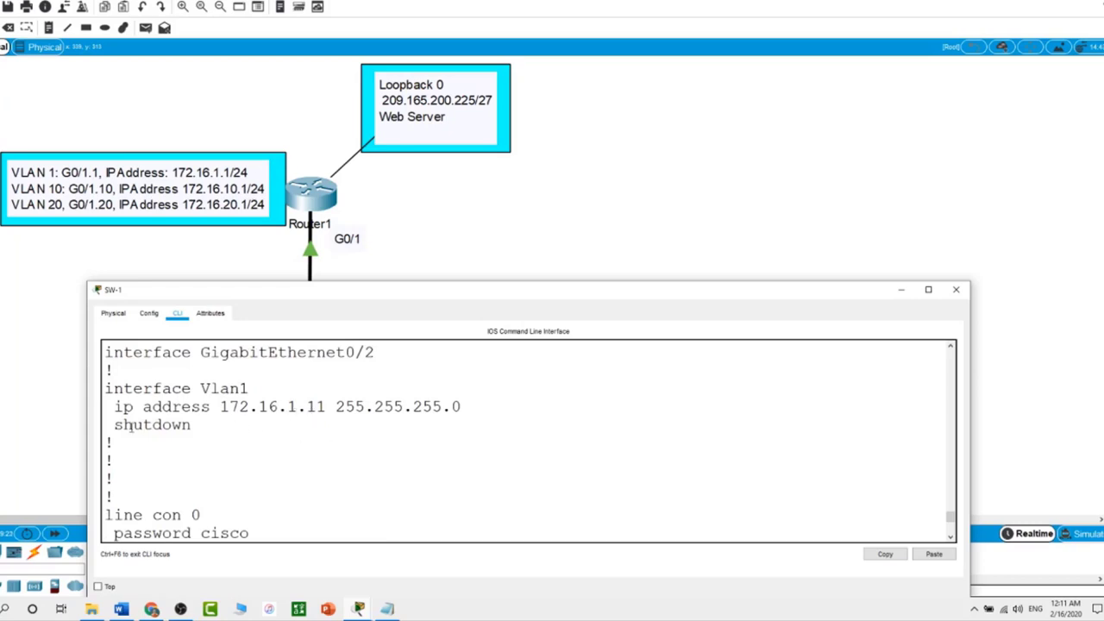
left_click_drag(114, 425, 195, 432)
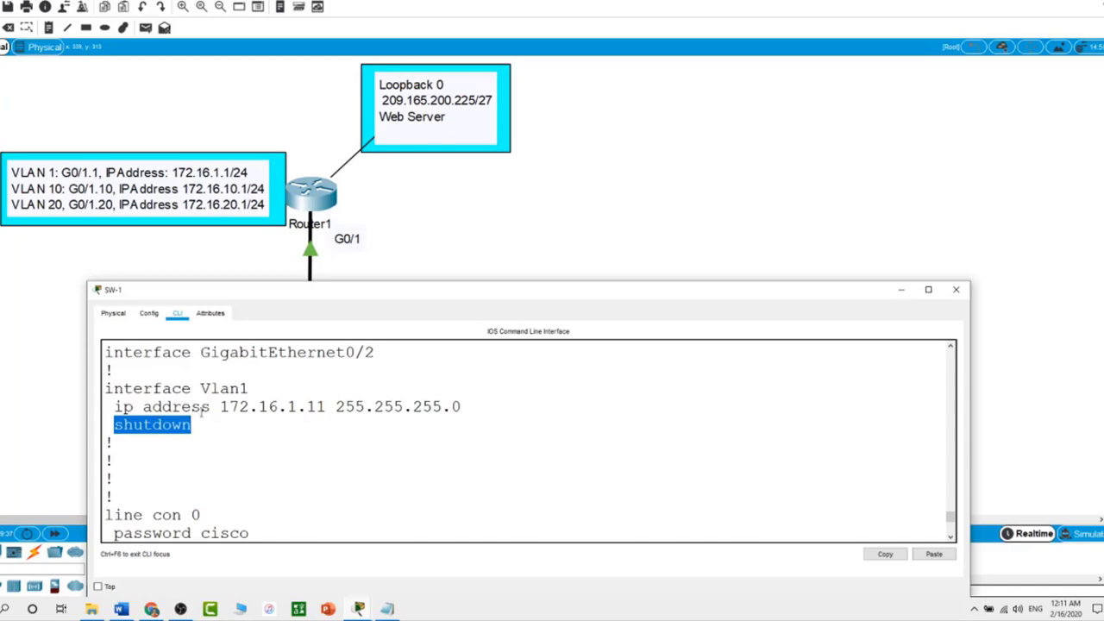
- Enable SW-1's VLAN 1 interface with no shutdown and end the configuration session
scroll(278, 488, "down", 2)
scroll(278, 488, "down", 5)
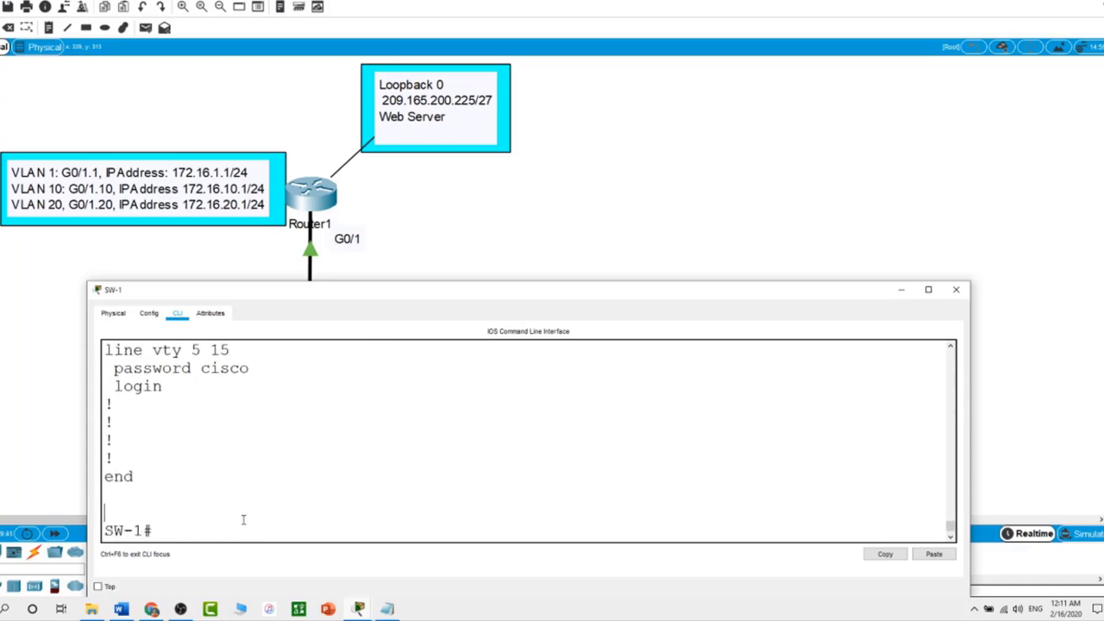
type("conf t")
key("Return")
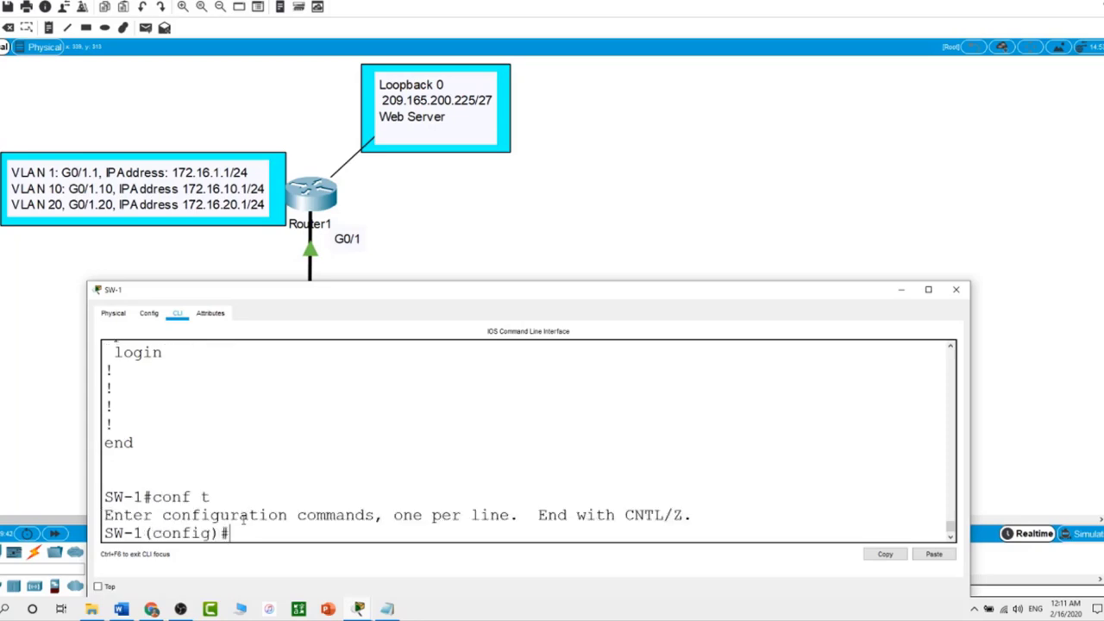
type("int vlan 1")
key("Return")
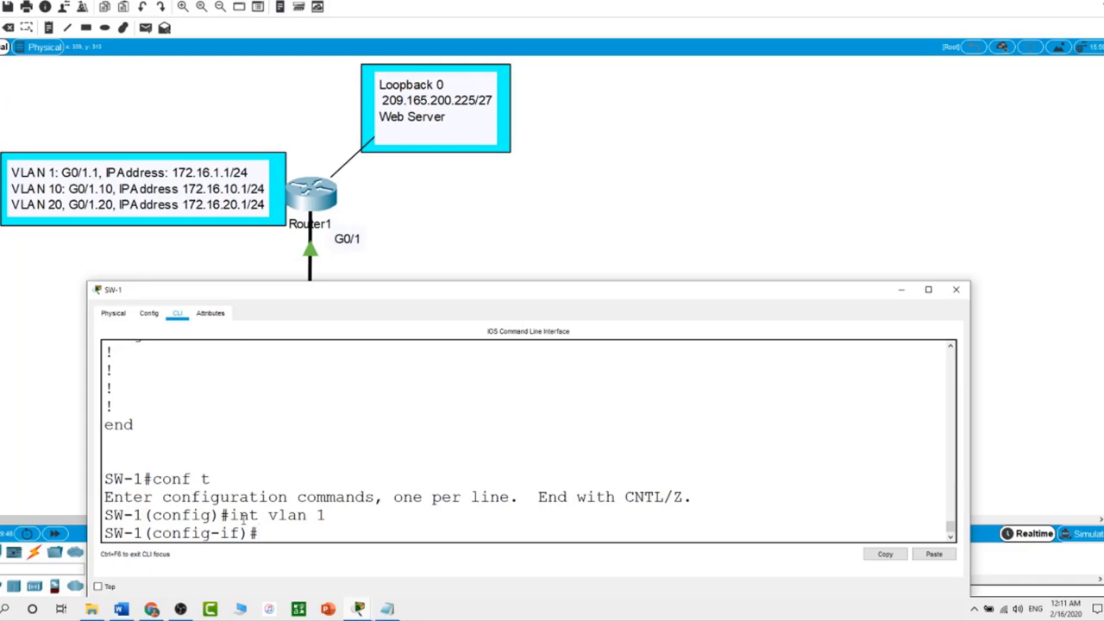
scroll(277, 494, "up", 3)
scroll(278, 493, "up", 3)
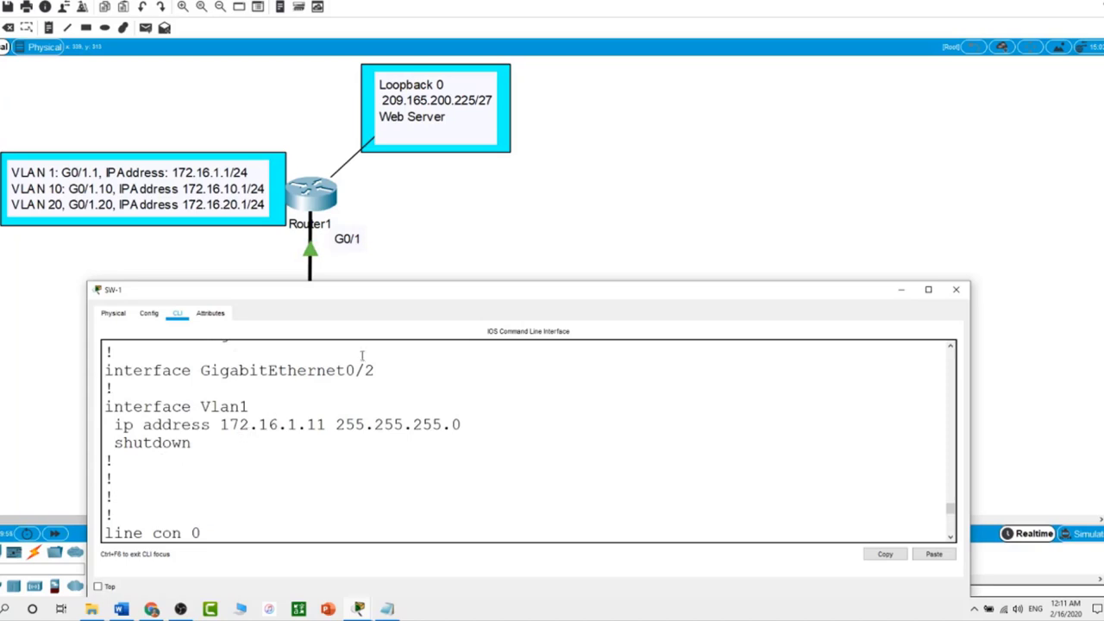
left_click_drag(395, 296, 439, 239)
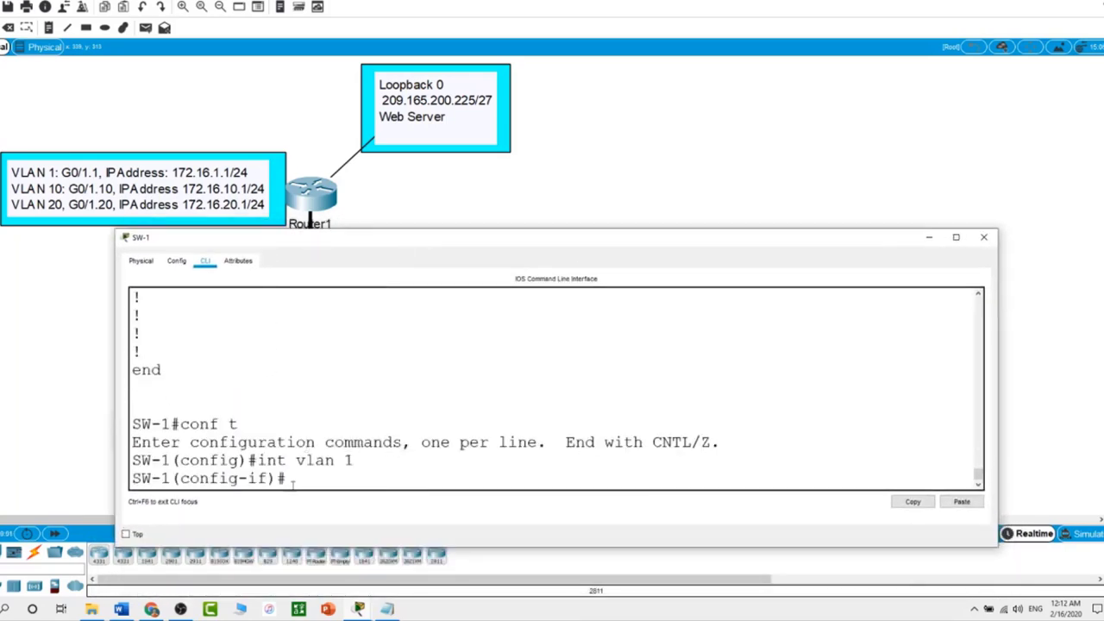
type("no shutdown")
key("Return")
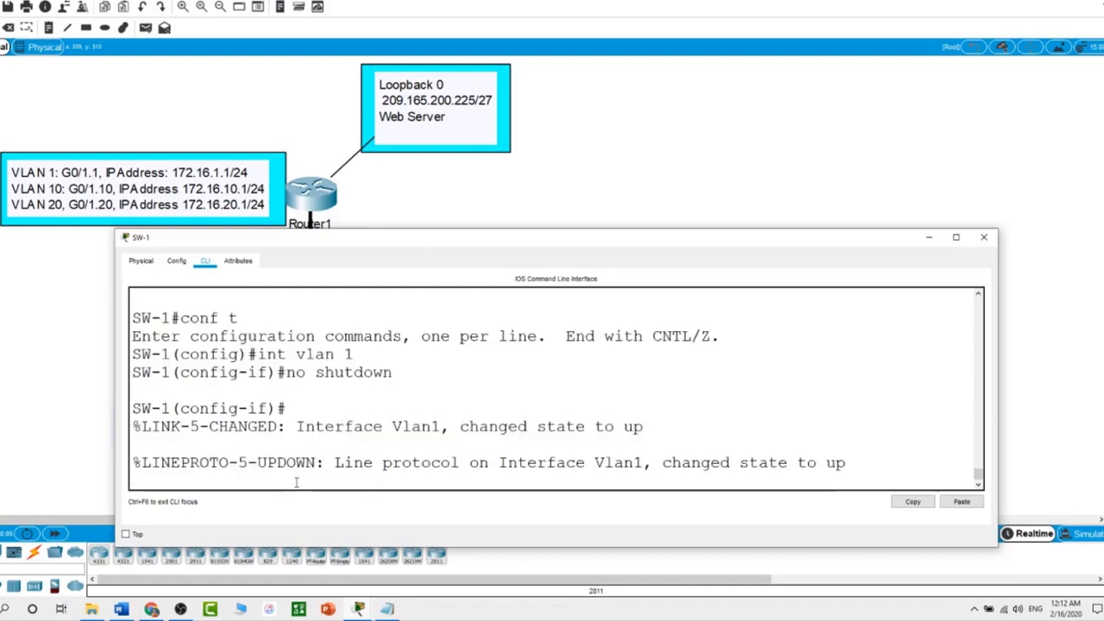
type("end")
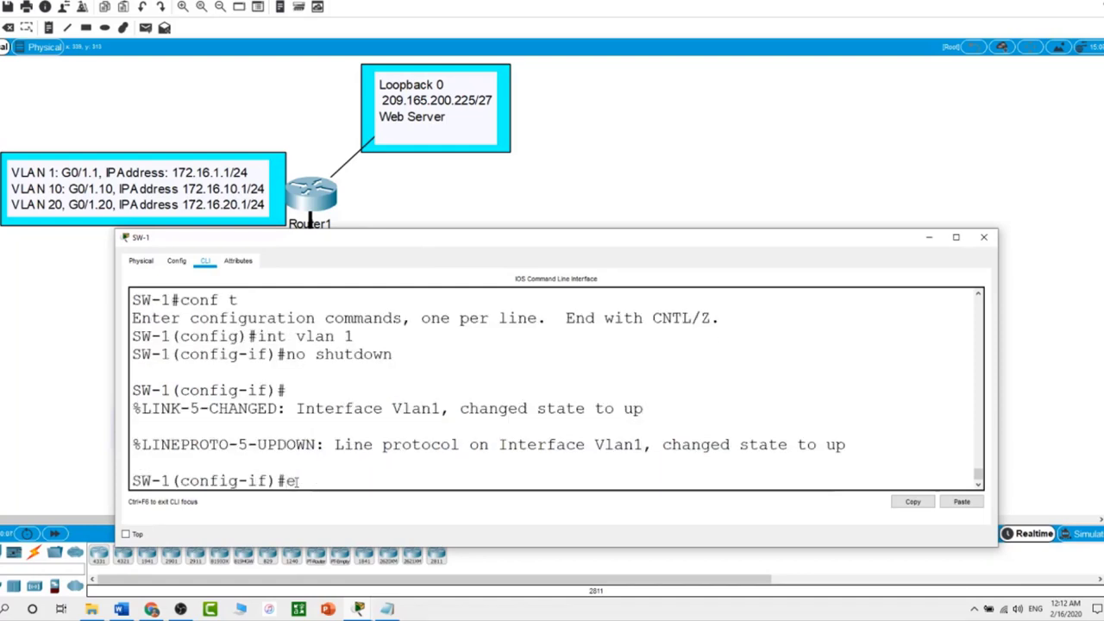
key("Return")
- Display SW-1's running configuration with show run and check whether the Vlan1 interface is still shut down
type("run")
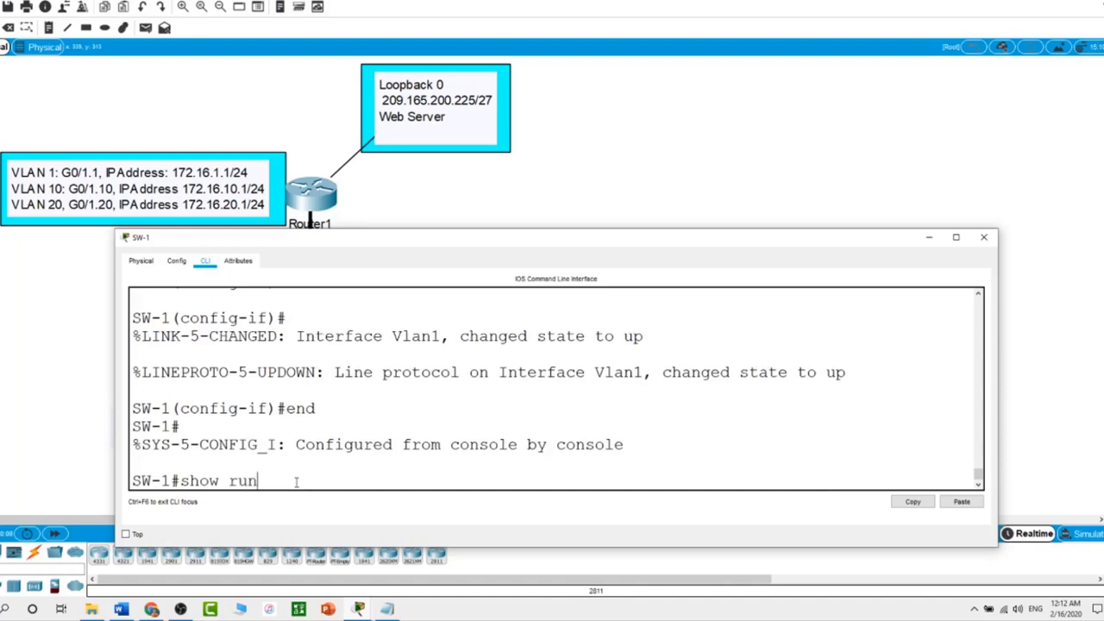
key("Return")
key("space")
key("space")
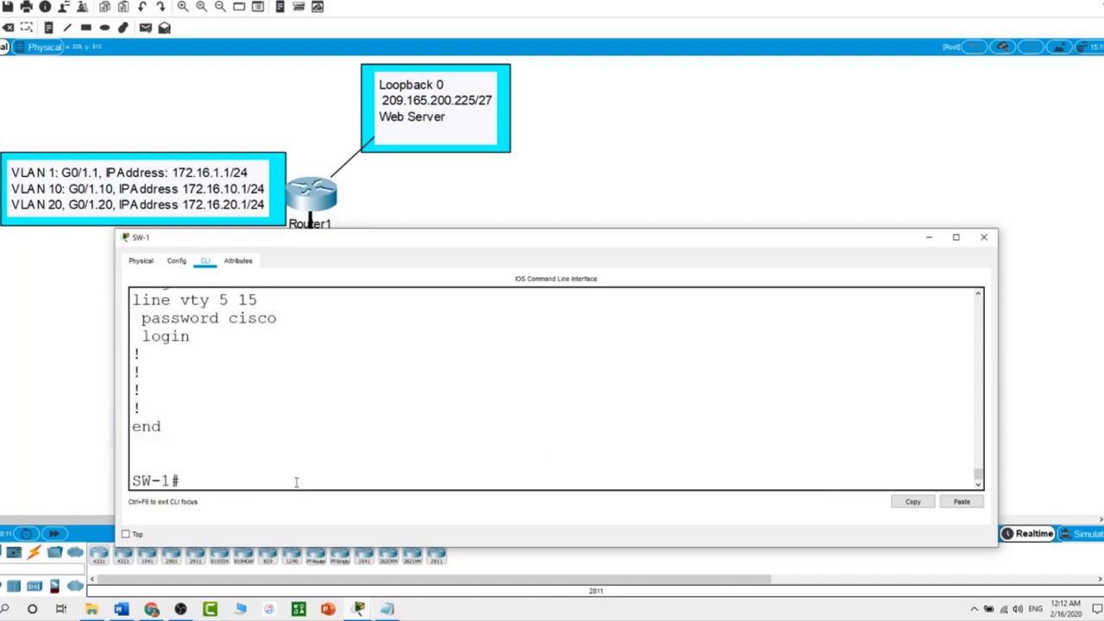
scroll(296, 483, "up", 6)
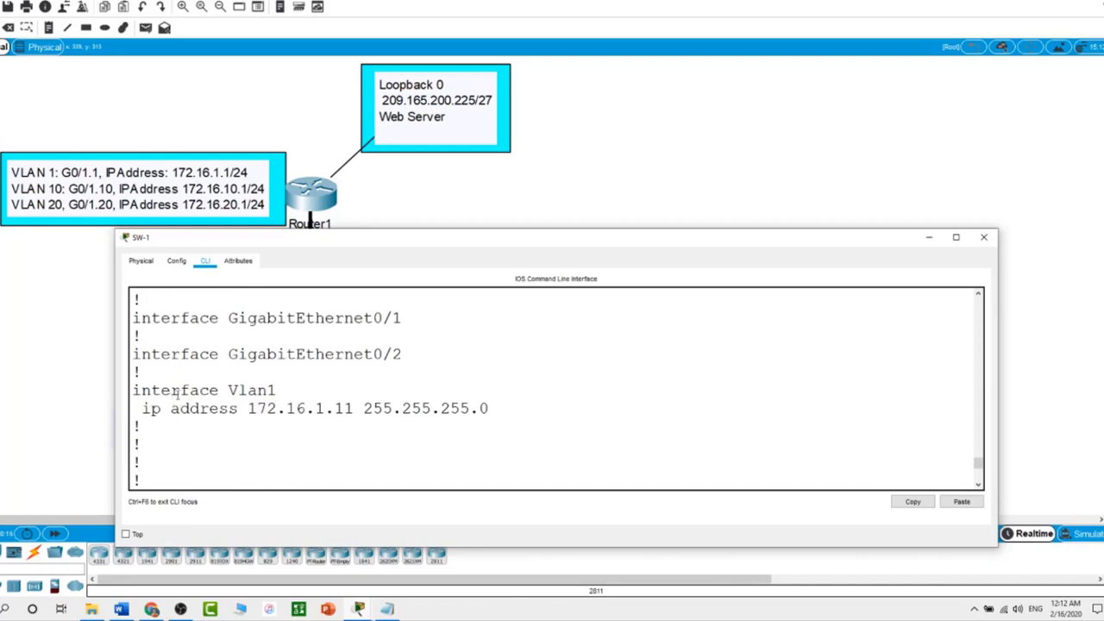
scroll(289, 414, "down", 2)
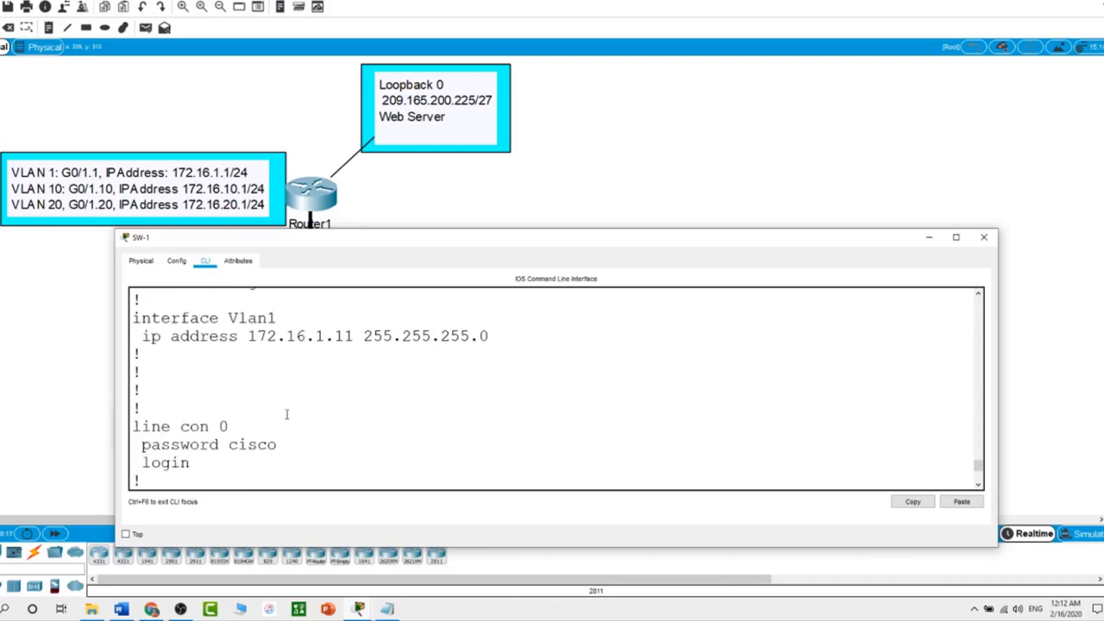
scroll(249, 377, "down", 4)
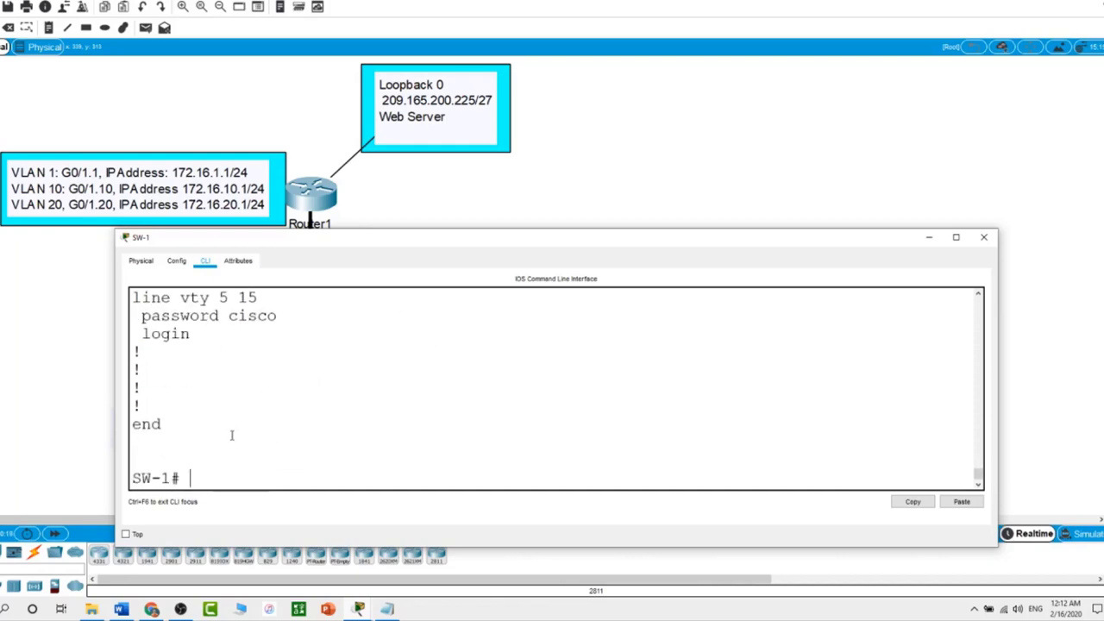
- Enter global configuration mode on SW-1 with conf t
left_click(230, 476)
type("conf t")
key("Return")
type("int vlan")
key("BackSpace")
key("BackSpace")
key("BackSpace")
key("BackSpace")
key("BackSpace")
key("BackSpace")
key("BackSpace")
key("BackSpace")
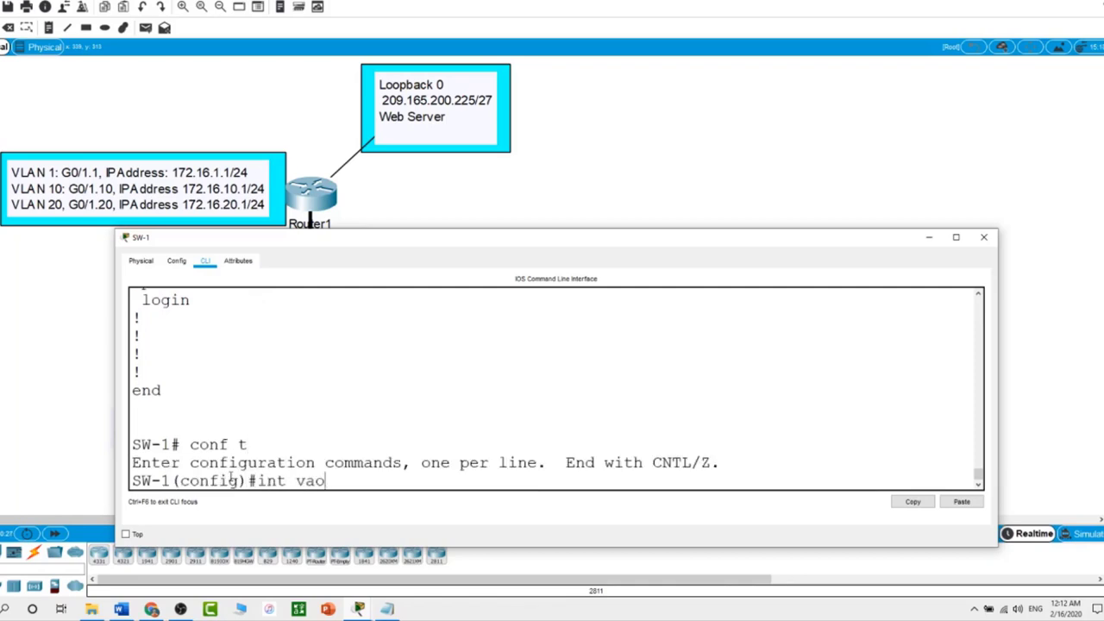
type("int vlan 1")
key("Return")
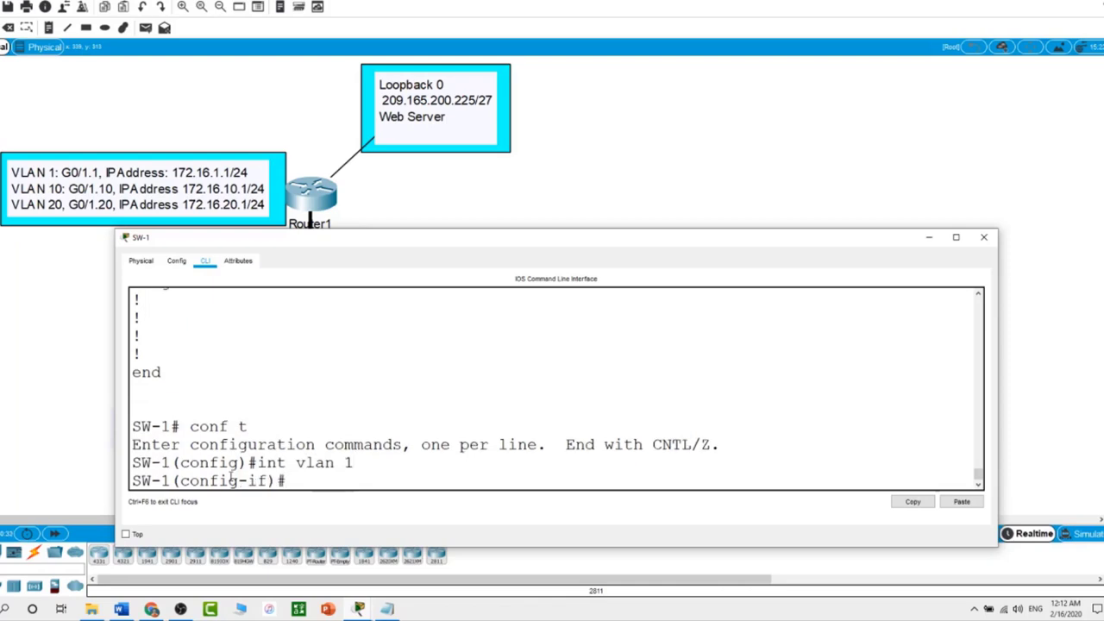
type("exit")
key("Return")
key("Return")
- Set SW-1's default gateway to 172.16.1.1 and end the configuration session
type("i")
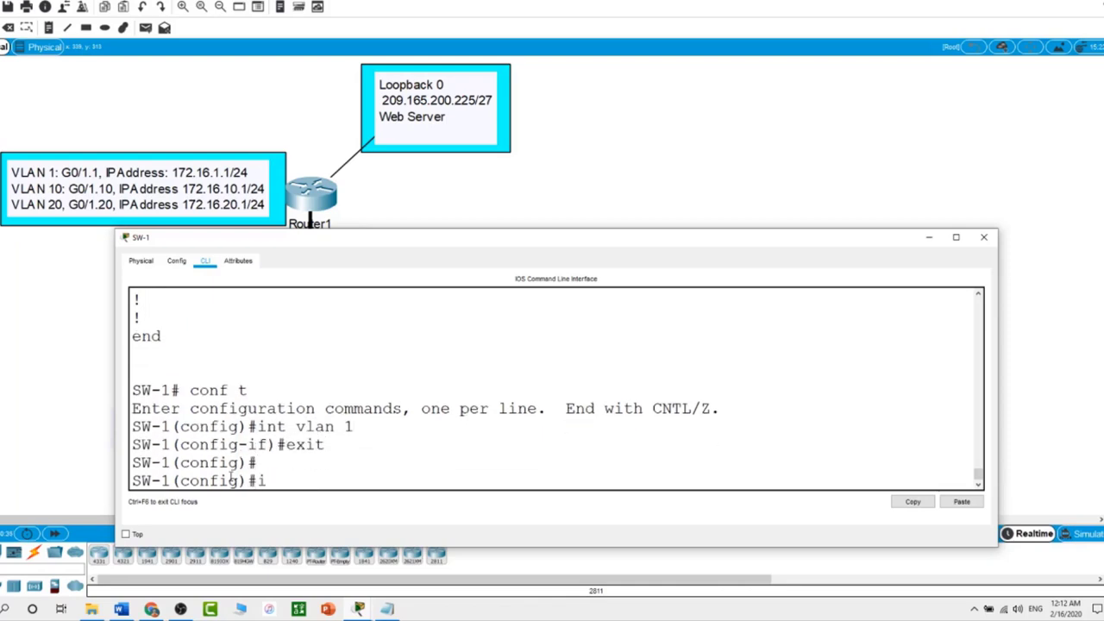
type("p de")
key("Tab")
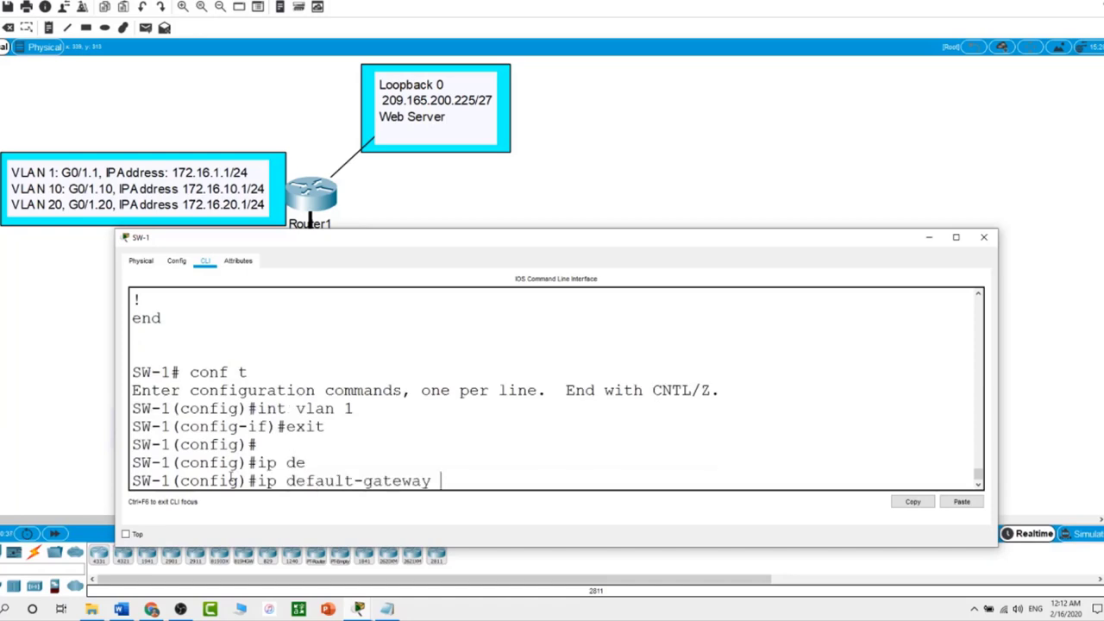
type("172.16.1.")
type("1")
key("Return")
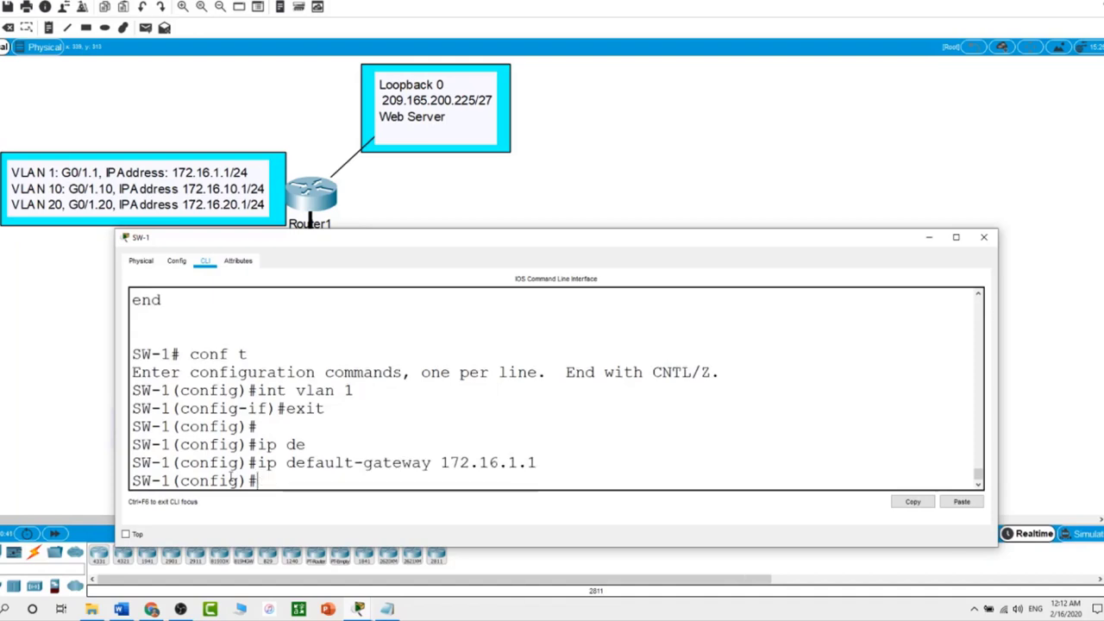
type("end")
key("Return")
key("Return")
- Display SW-1's running configuration again and verify the Vlan1 IP address and the default gateway
type("show run")
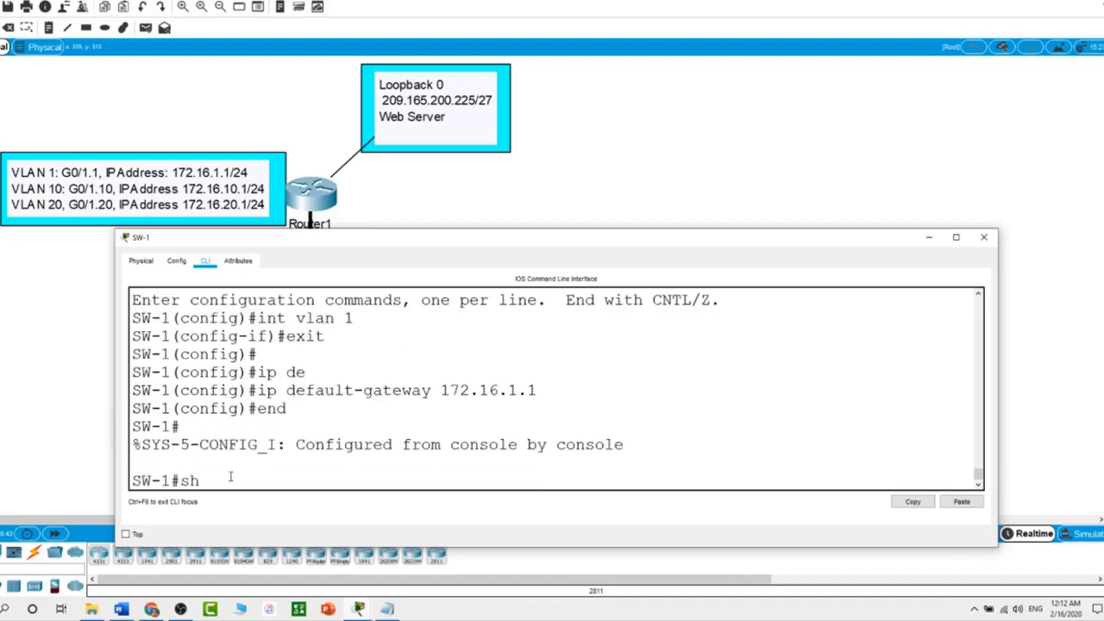
key("Return")
key("space")
key("space")
key("space")
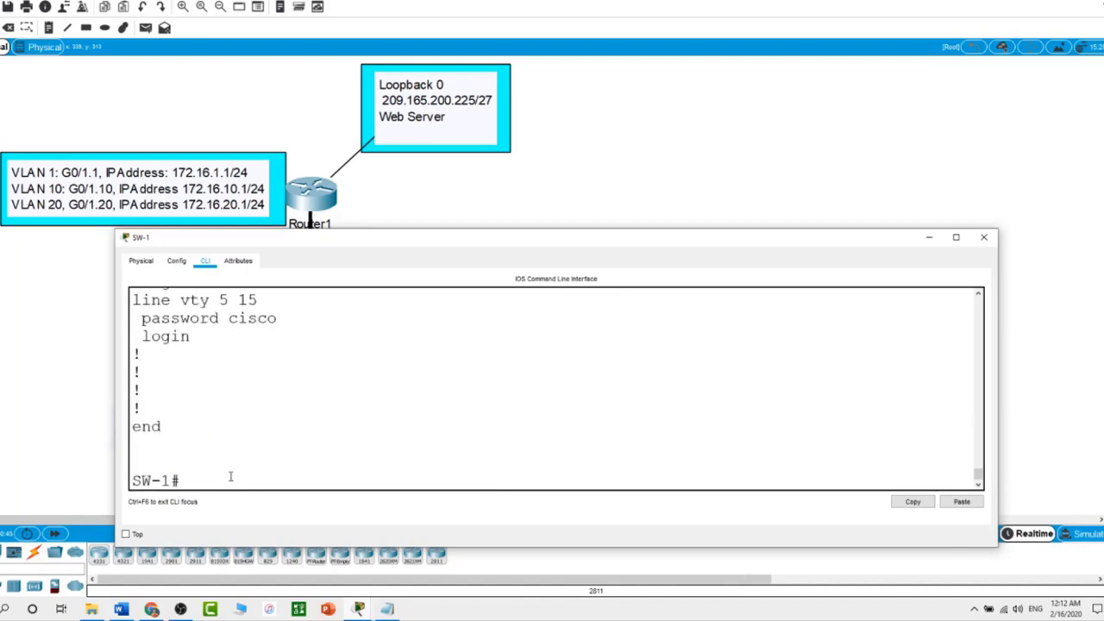
scroll(230, 476, "up", 3)
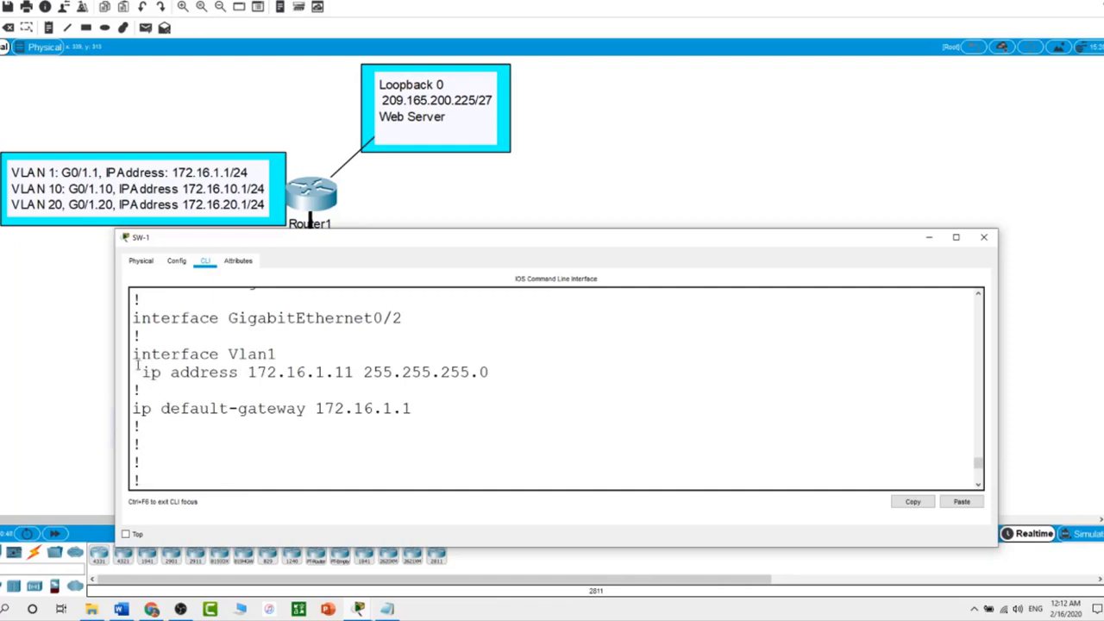
left_click_drag(134, 353, 470, 379)
left_click(145, 410)
left_click(415, 411, "shift")
- Review the addressing in the topology diagram and list SW-1's VLANs with show vlan brief
left_click(538, 211)
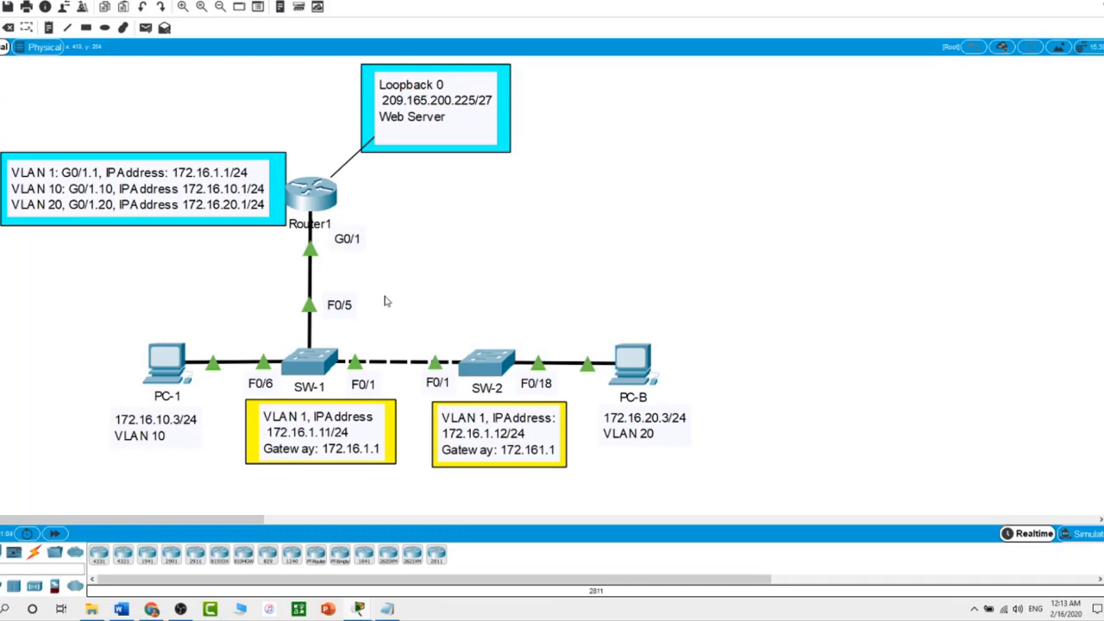
scroll(387, 301, "down", 5)
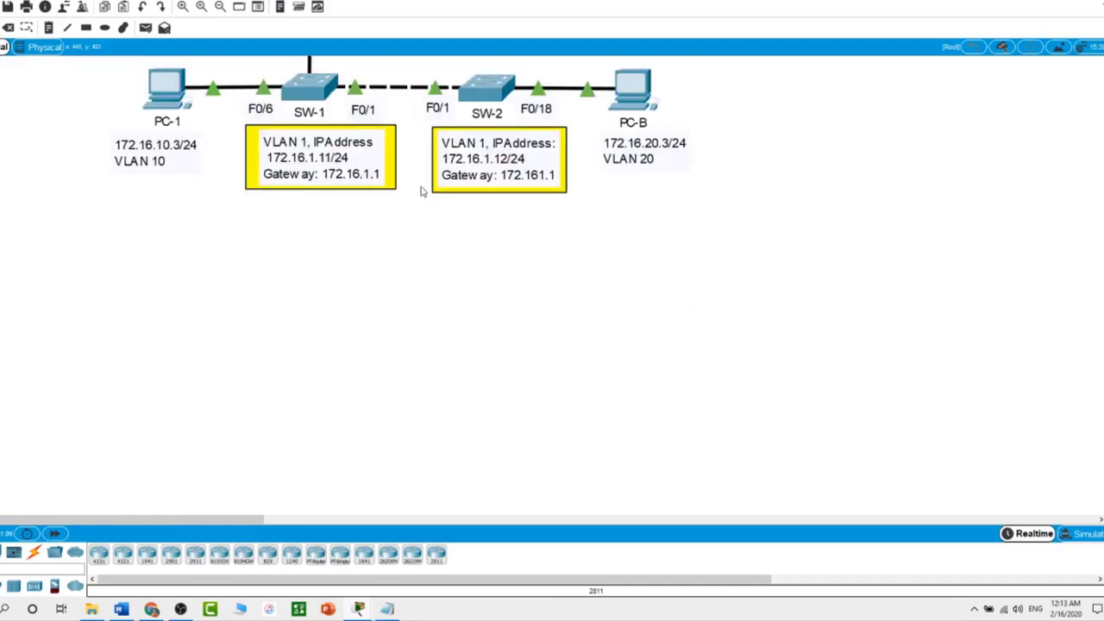
scroll(398, 307, "up", 6)
scroll(461, 333, "down", 1)
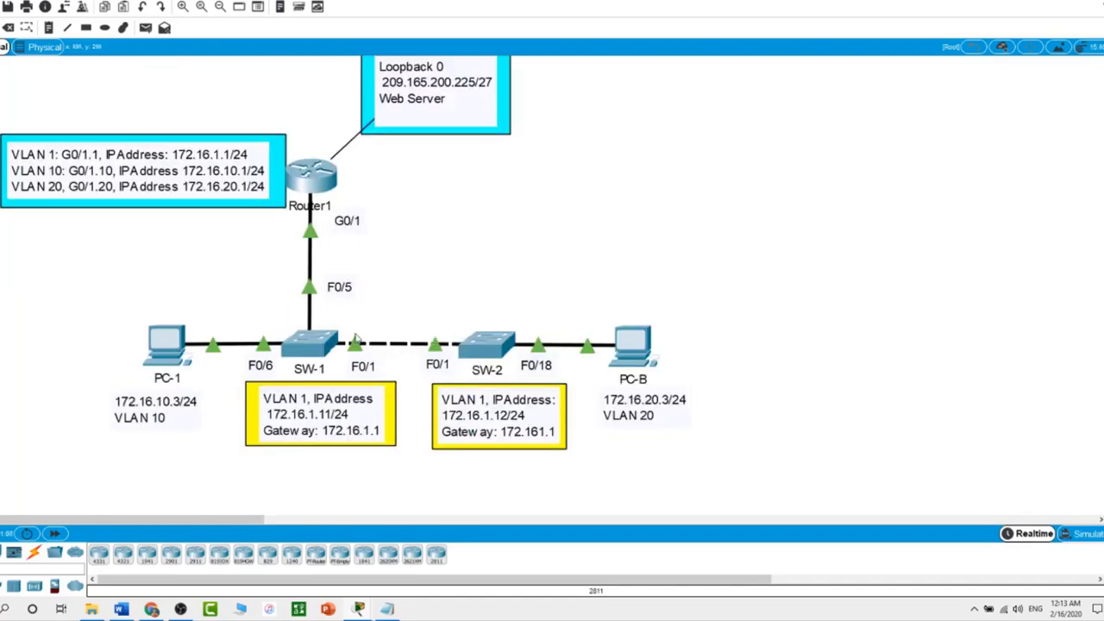
left_click(310, 344)
scroll(370, 444, "down", 7)
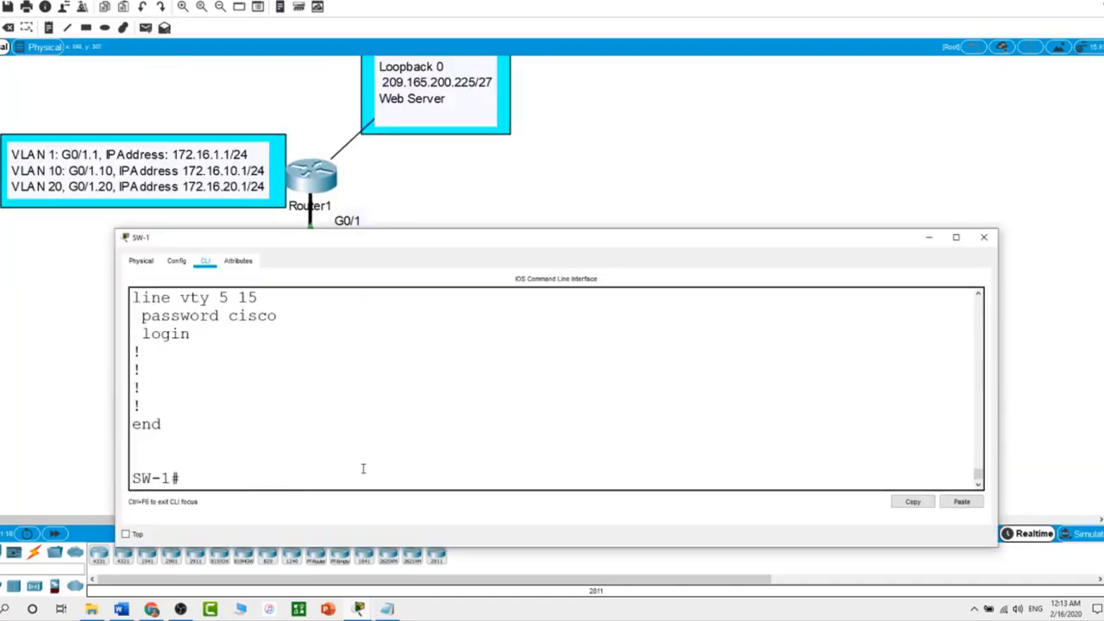
key("Return")
type("show vlan bri")
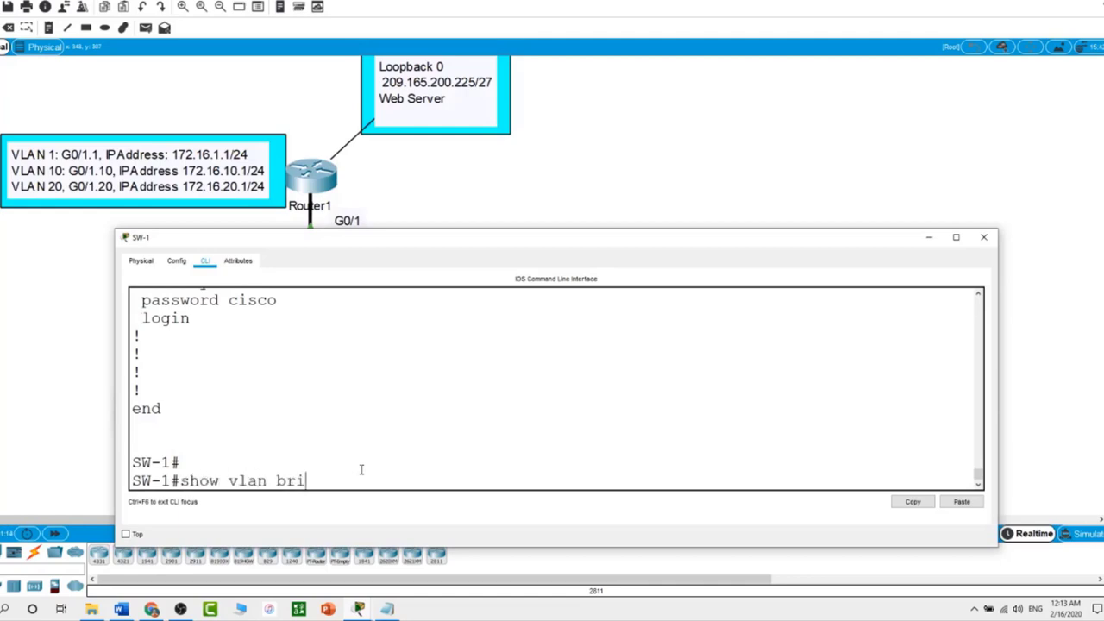
type("ef")
key("Return")
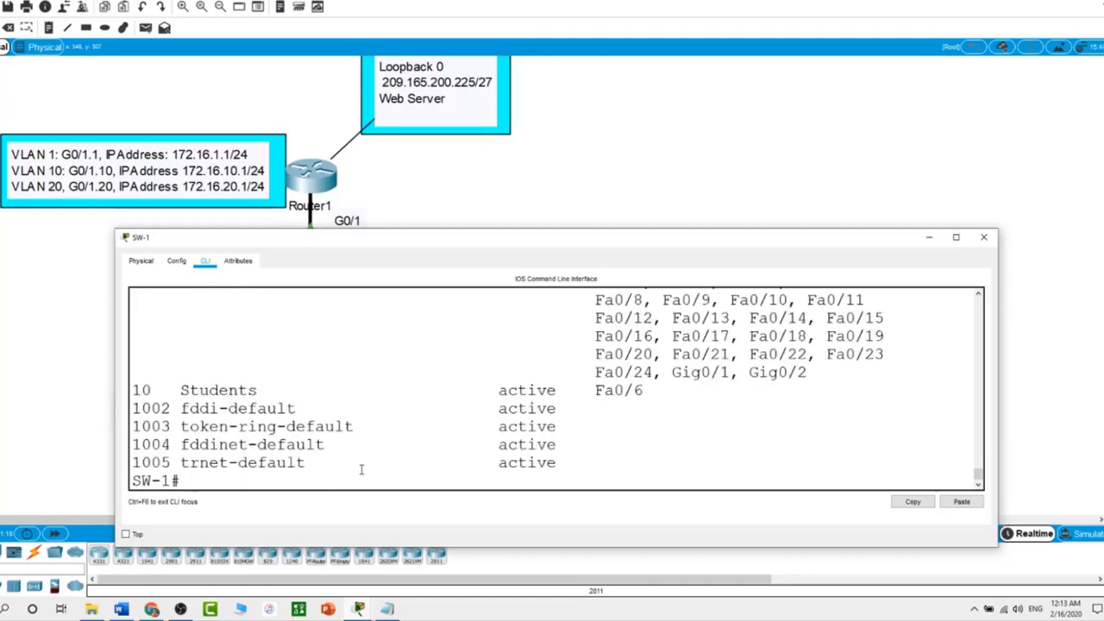
- Examine SW-1's VLAN list for VLAN 10 and its assigned port, comparing it with the topology diagram
scroll(361, 469, "up", 2)
scroll(361, 470, "down", 2)
left_click_drag(142, 390, 571, 391)
scroll(570, 390, "up", 2)
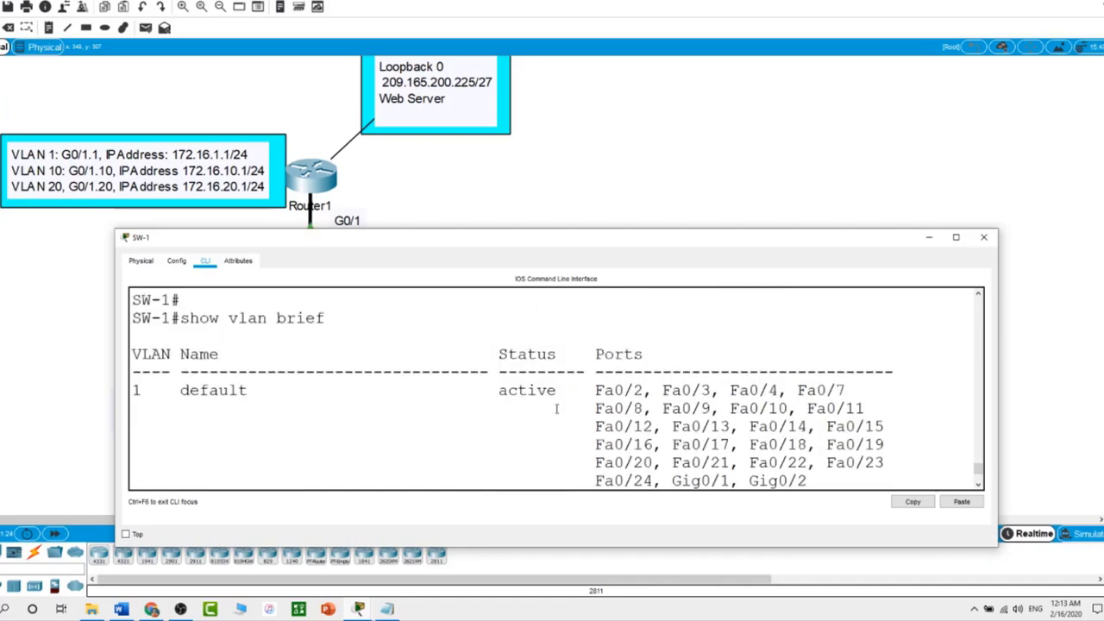
scroll(557, 407, "down", 2)
left_click(526, 388)
left_click_drag(595, 388, 645, 389)
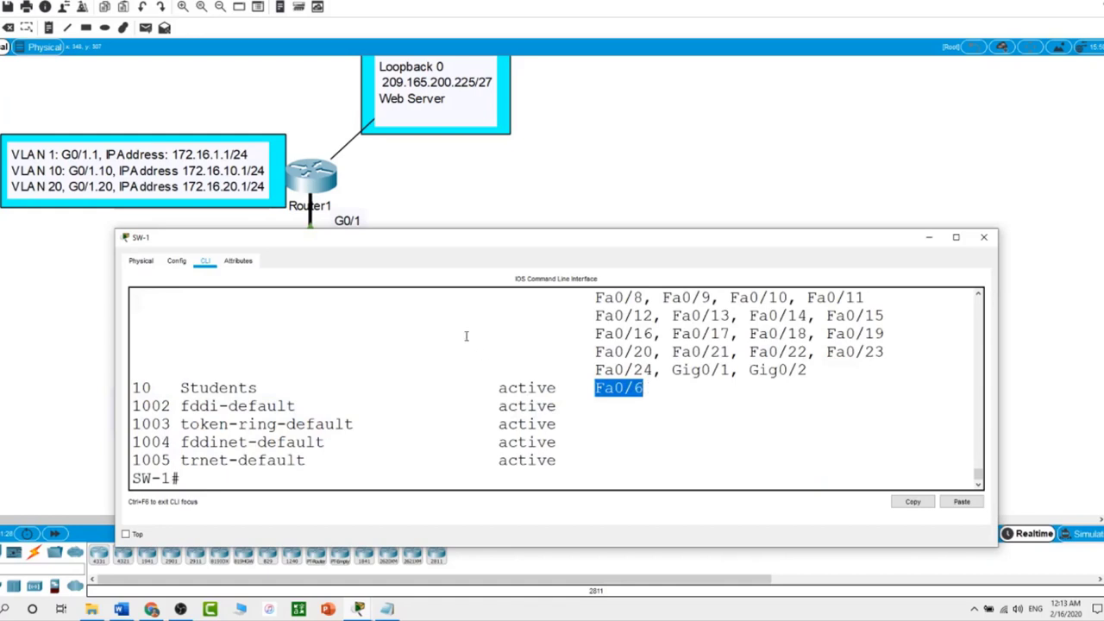
left_click(448, 204)
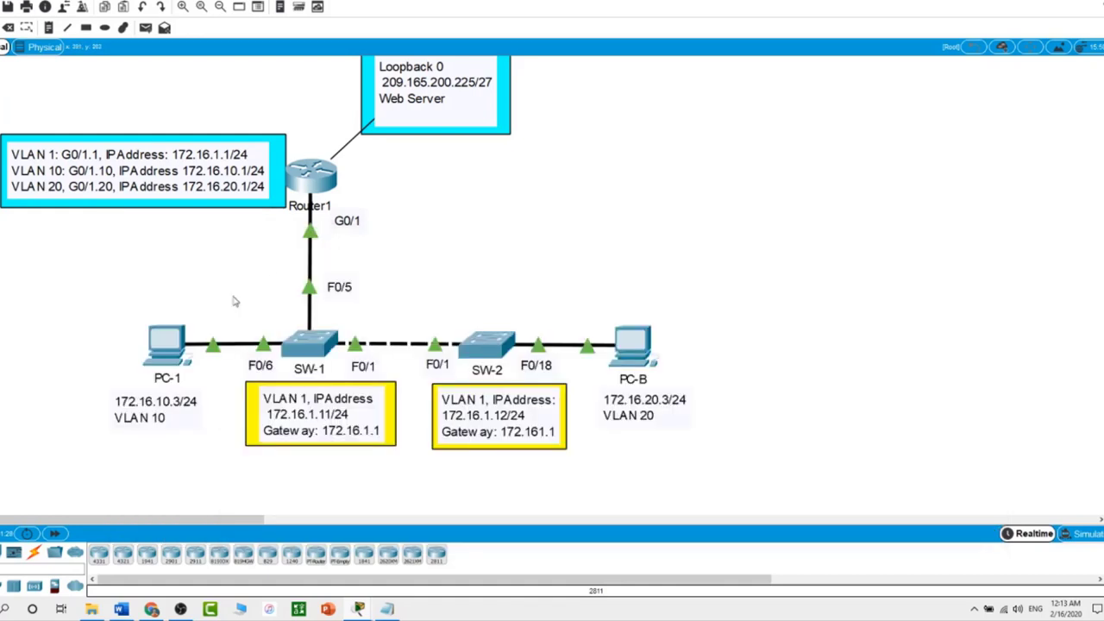
left_click(312, 354)
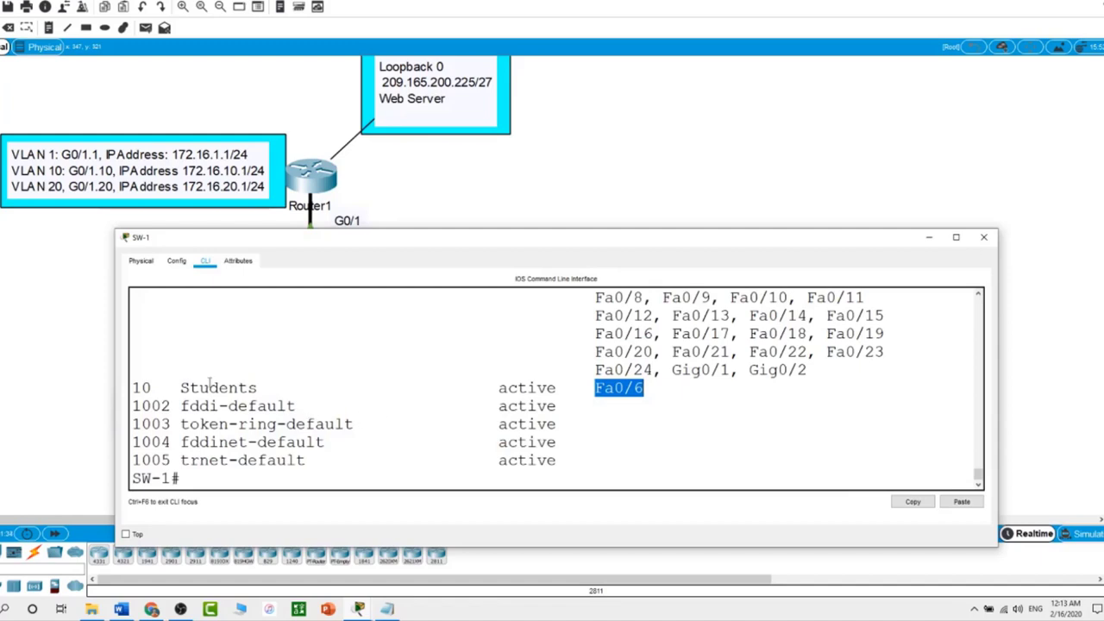
- Display SW-1's full VLAN details with show vlan
left_click(240, 479)
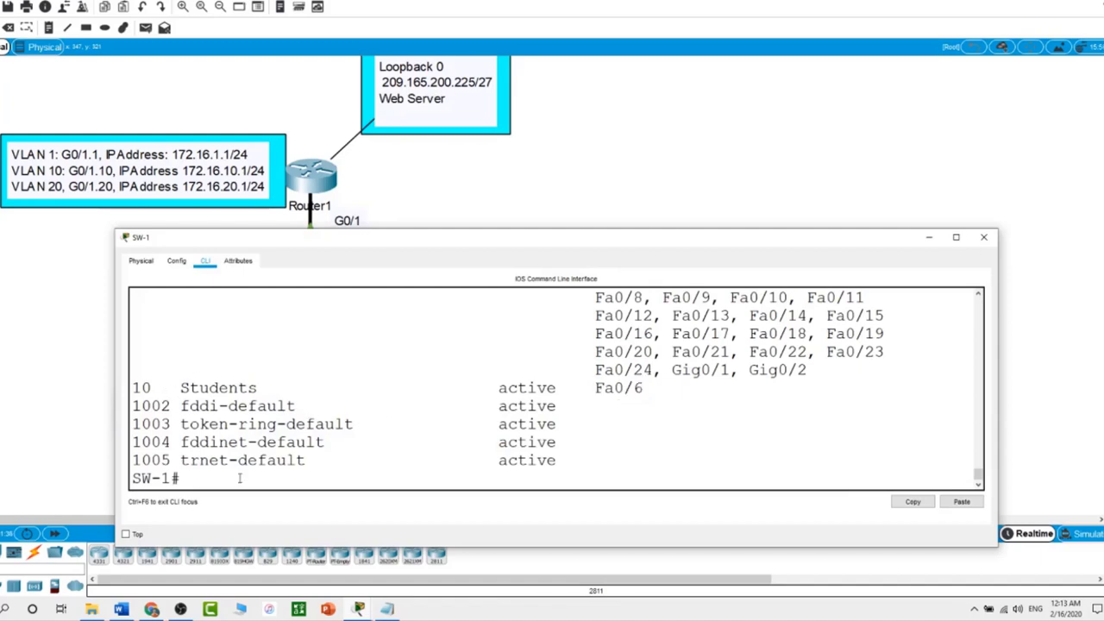
type("show vlan")
key("Return")
key("space")
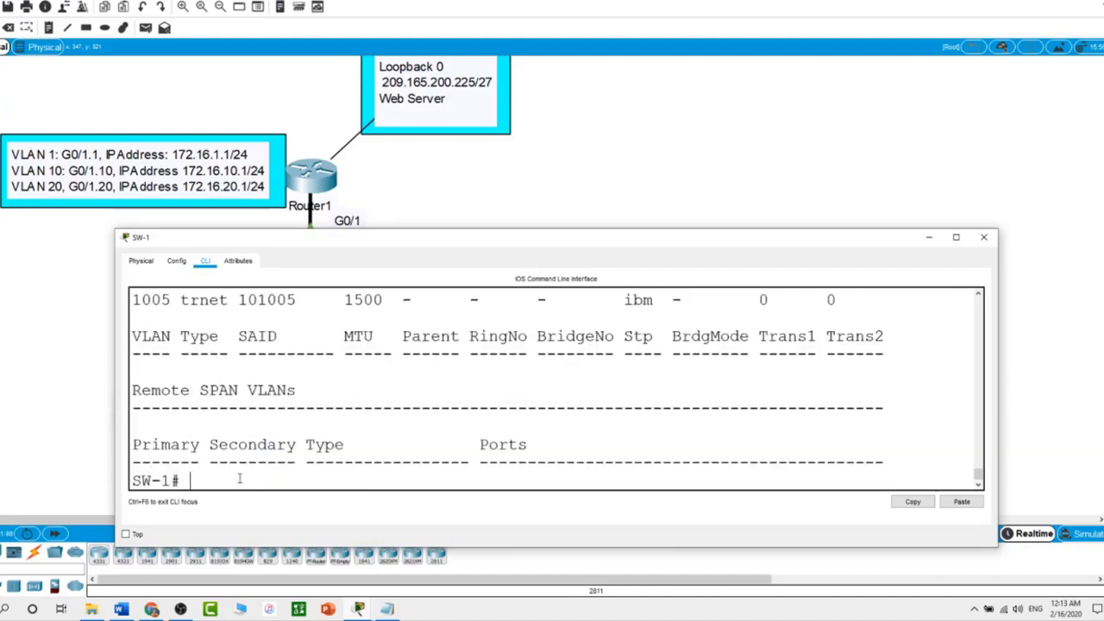
- Create VLAN 20 on SW-1, name it Teachers and end the configuration session
type("conf t")
key("Return")
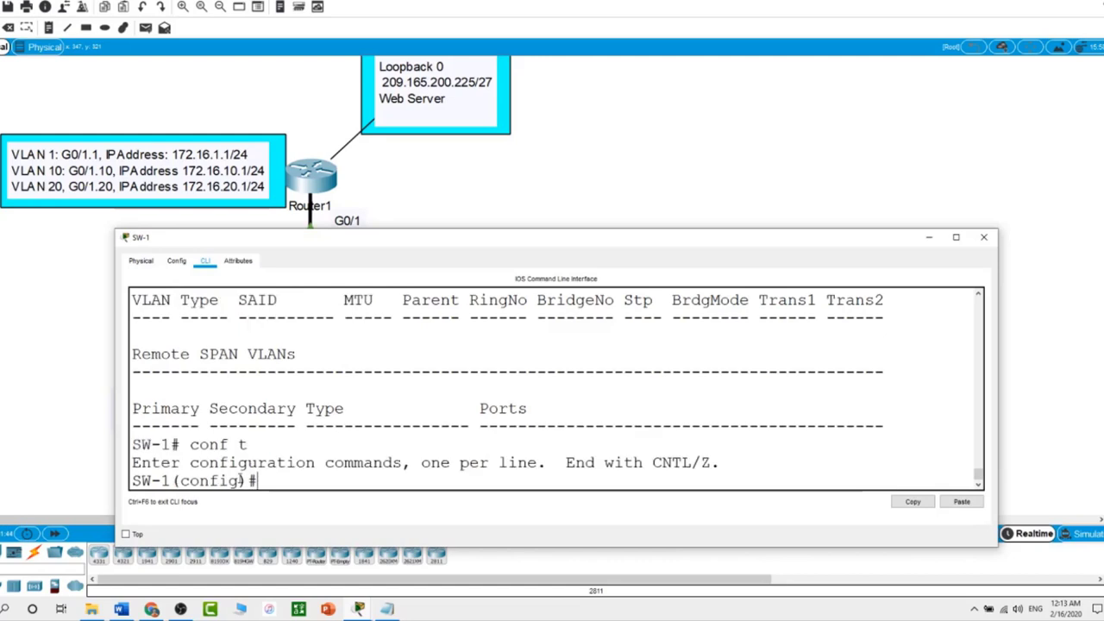
type("vlan 20")
key("Return")
type("name ")
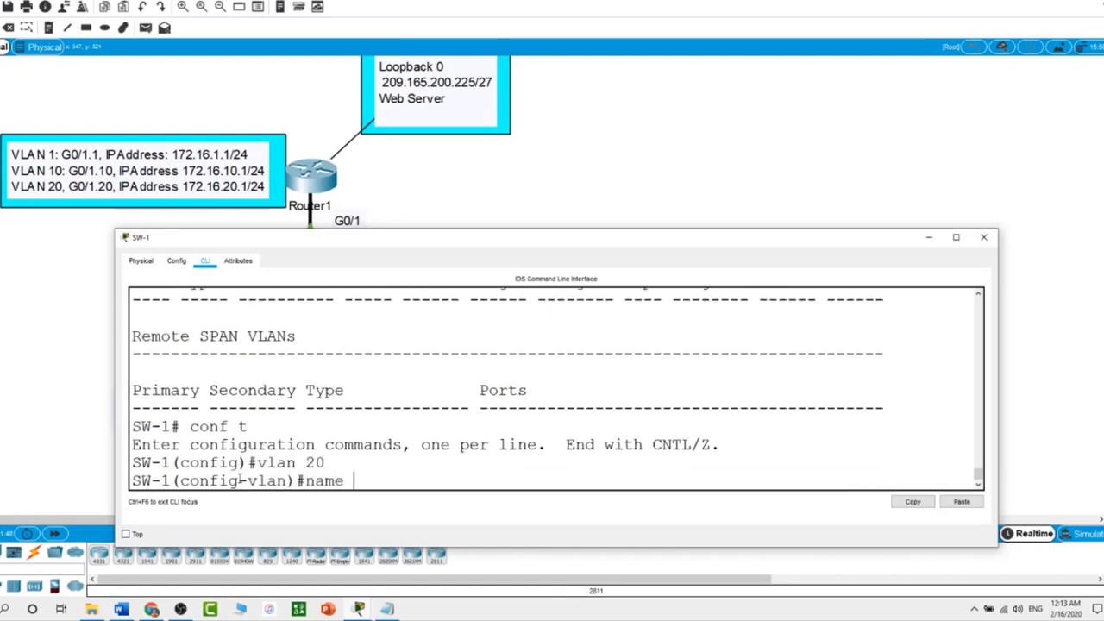
type("Teachers")
key("Return")
type("end")
key("Return")
- List SW-1's VLANs again with show vlan brief and check the entries for VLANs 1, 10 and 20
type("show vlan brief")
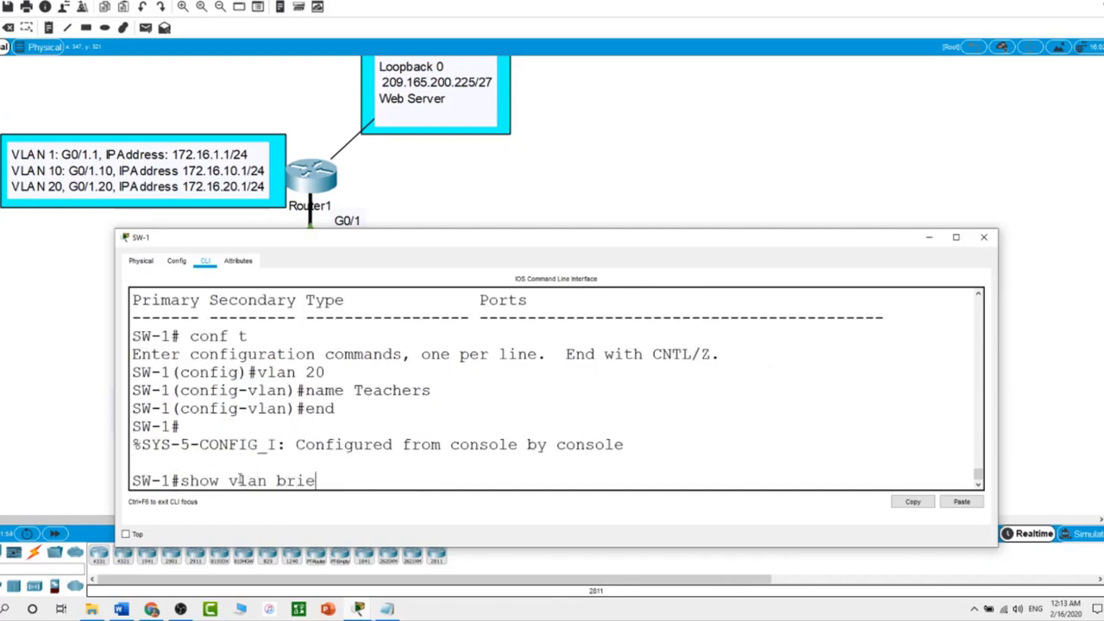
key("Return")
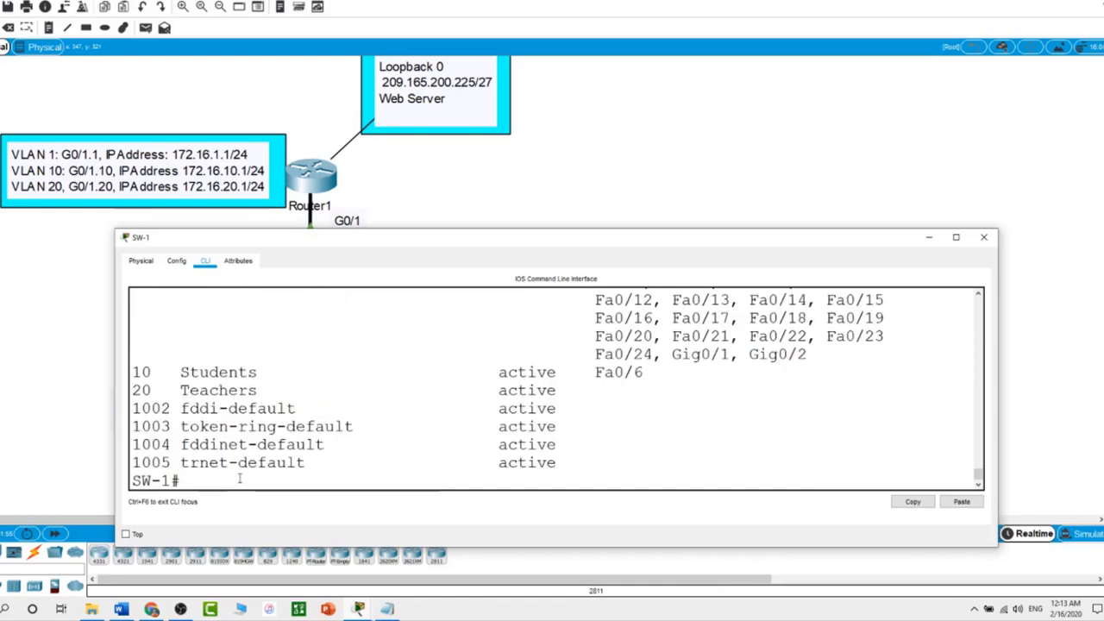
left_click_drag(138, 372, 161, 371)
scroll(161, 371, "up", 2)
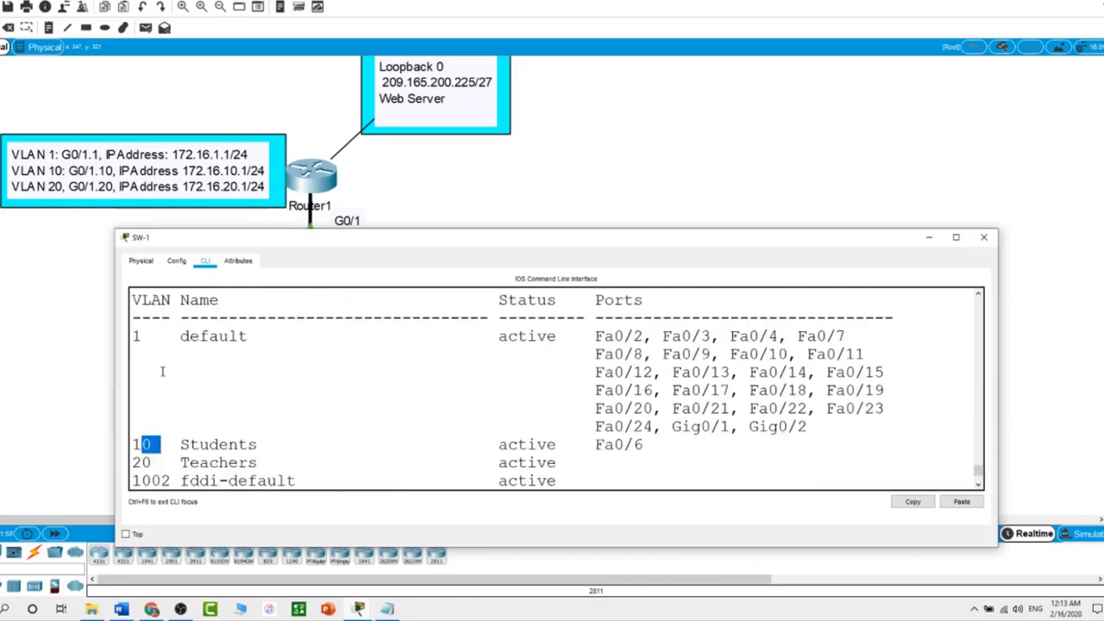
scroll(161, 371, "up", 2)
left_click_drag(133, 409, 170, 409)
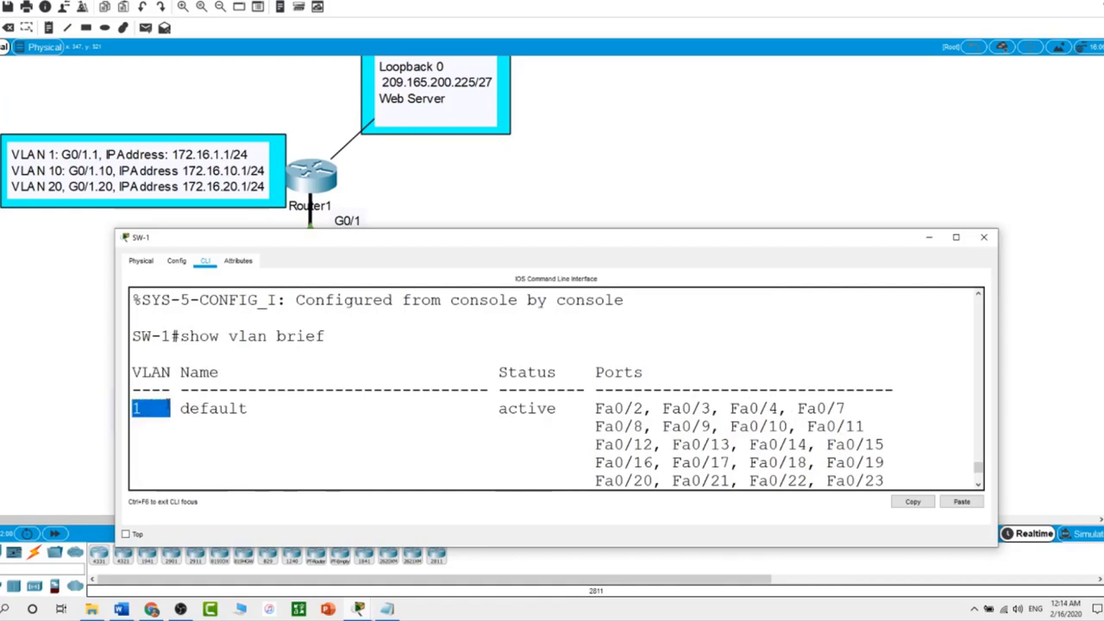
scroll(250, 412, "down", 4)
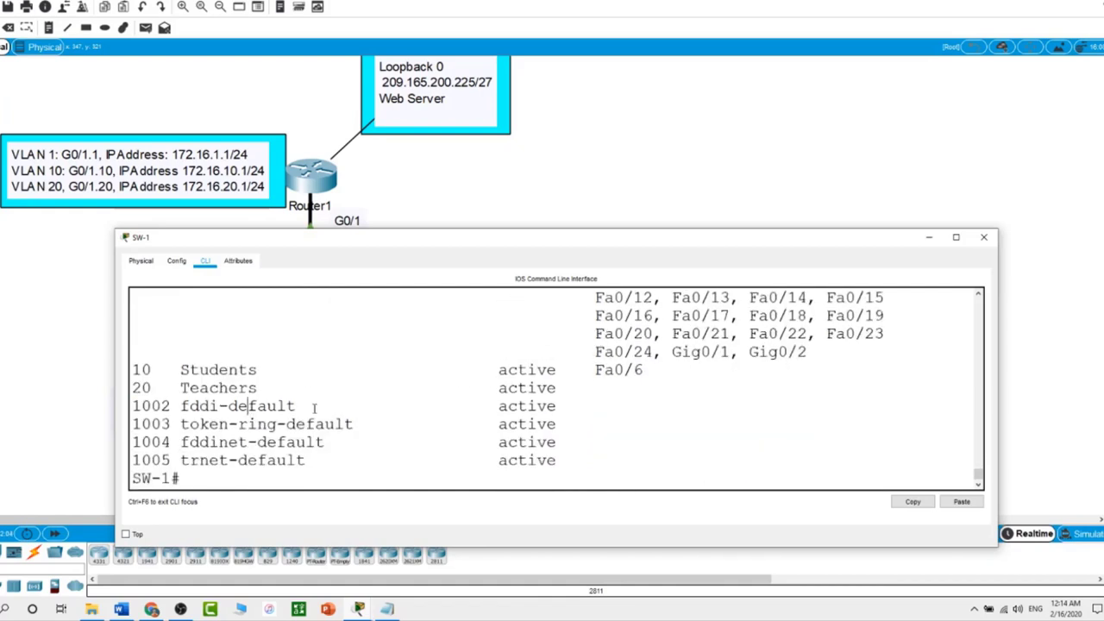
- Open SW-2's command line, log in with the console password and enter privileged EXEC mode with the enable password
left_click(613, 188)
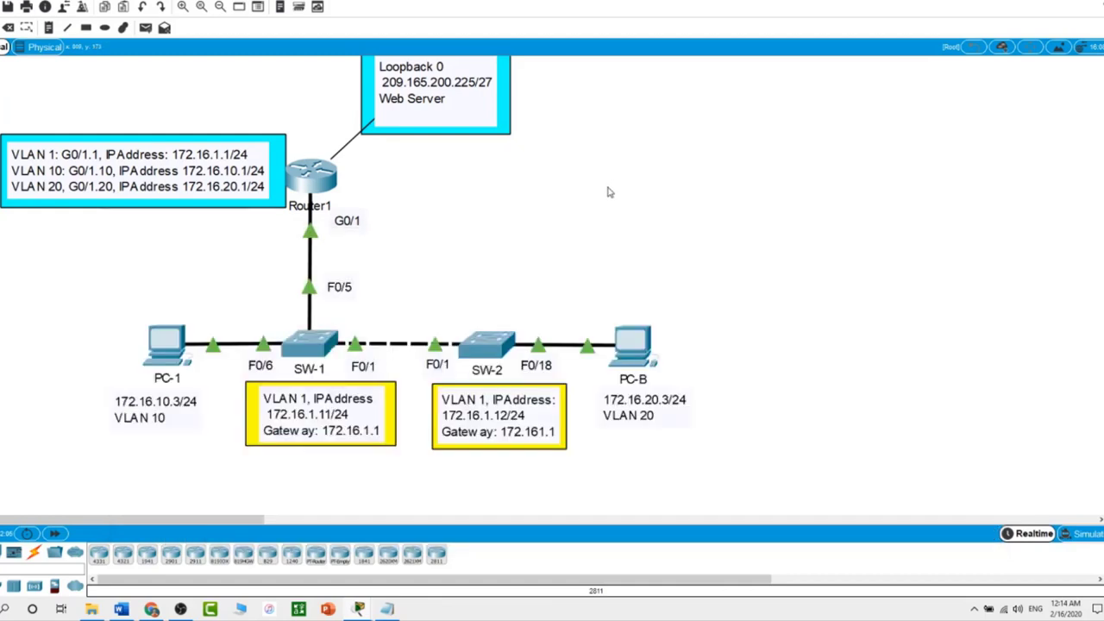
mouse_move(496, 352)
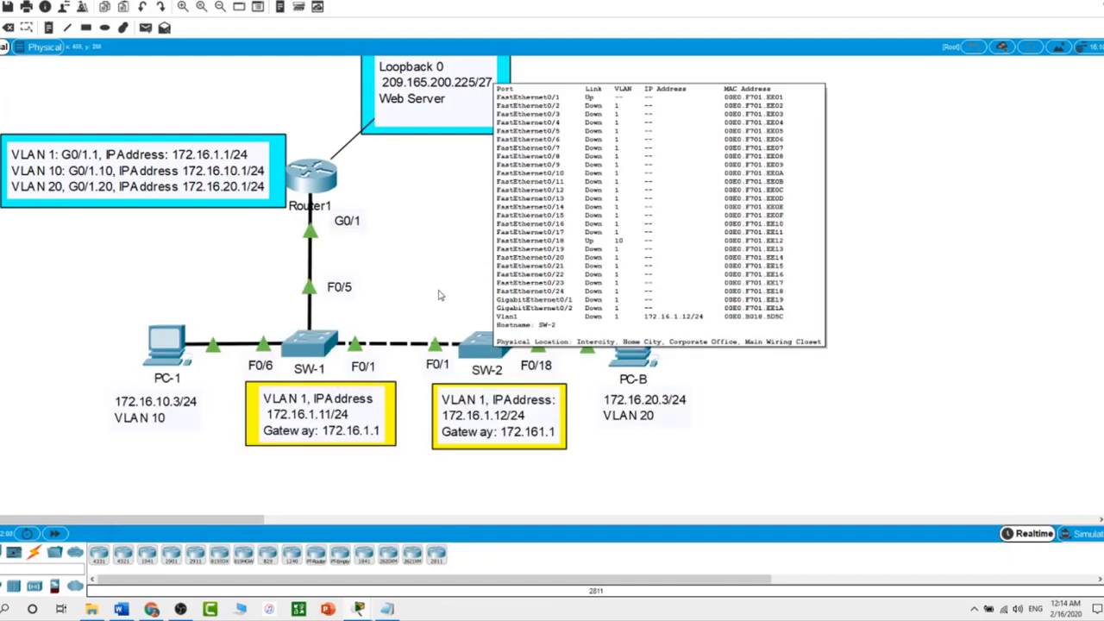
left_click(481, 348)
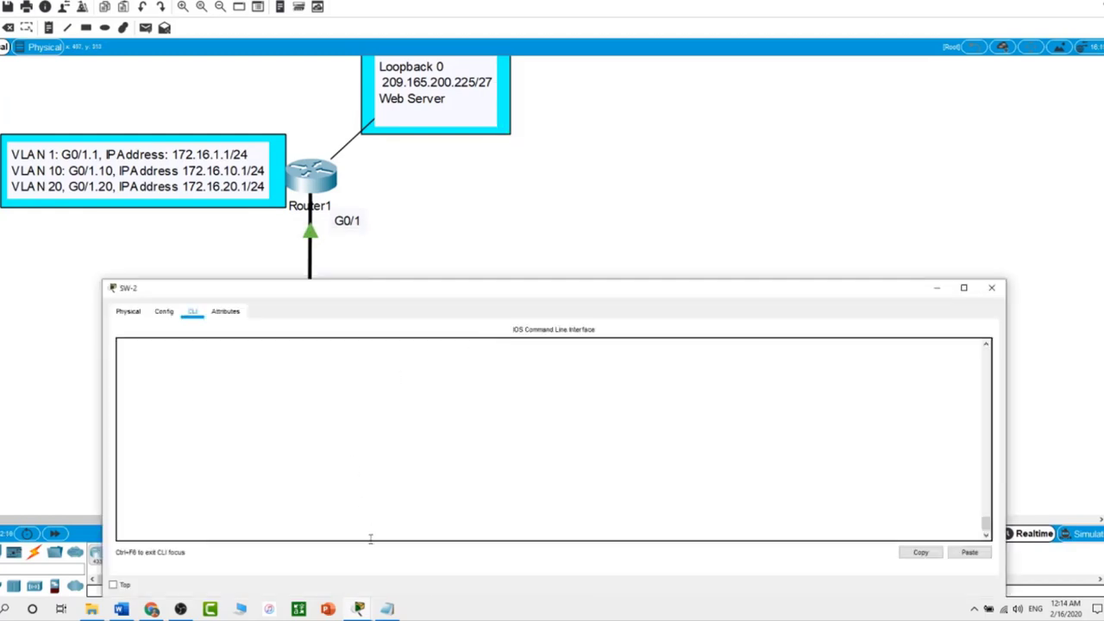
key("Return")
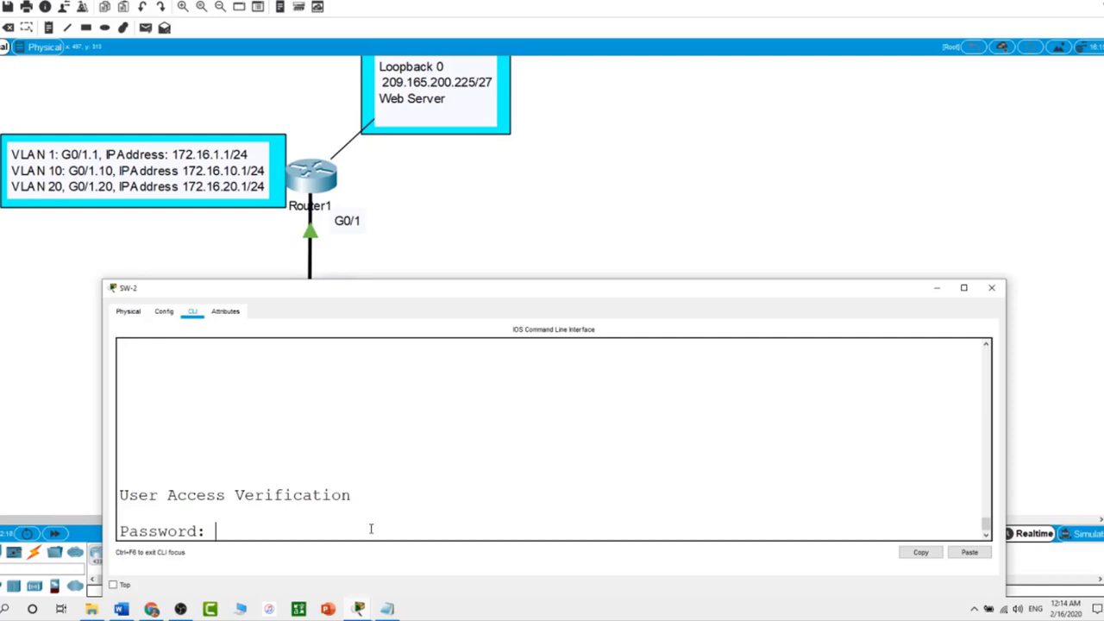
key("Return")
type("en")
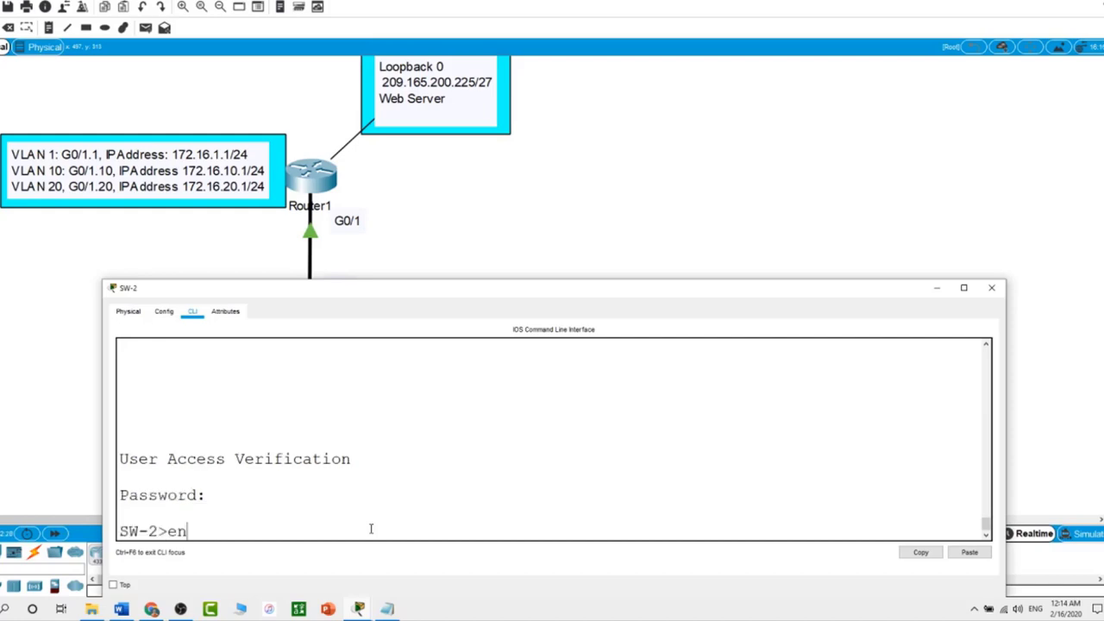
key("Return")
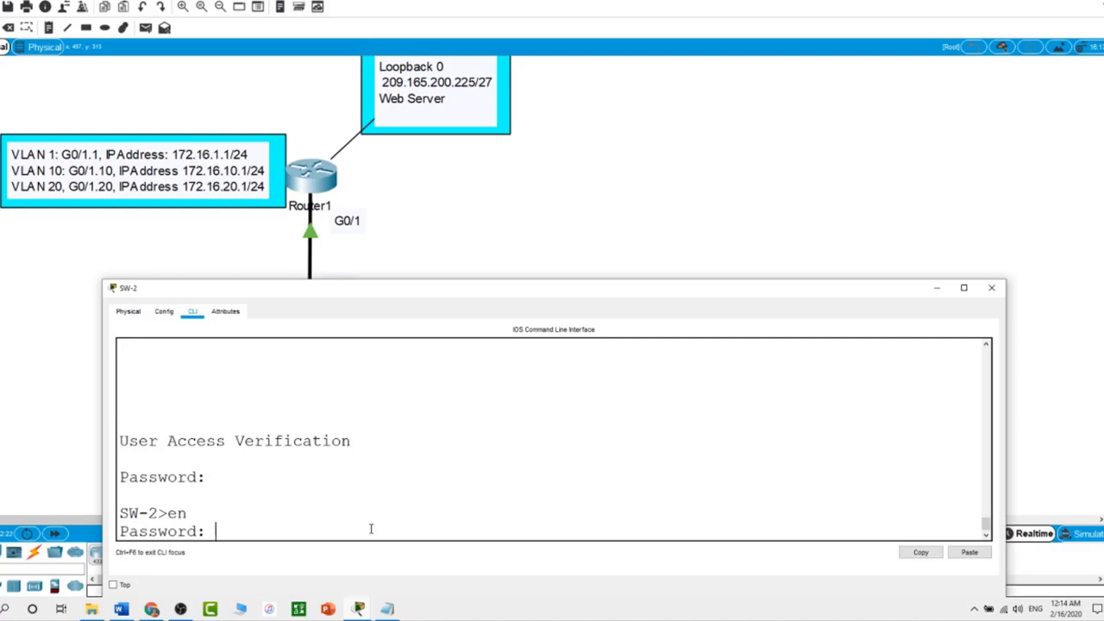
key("Return")
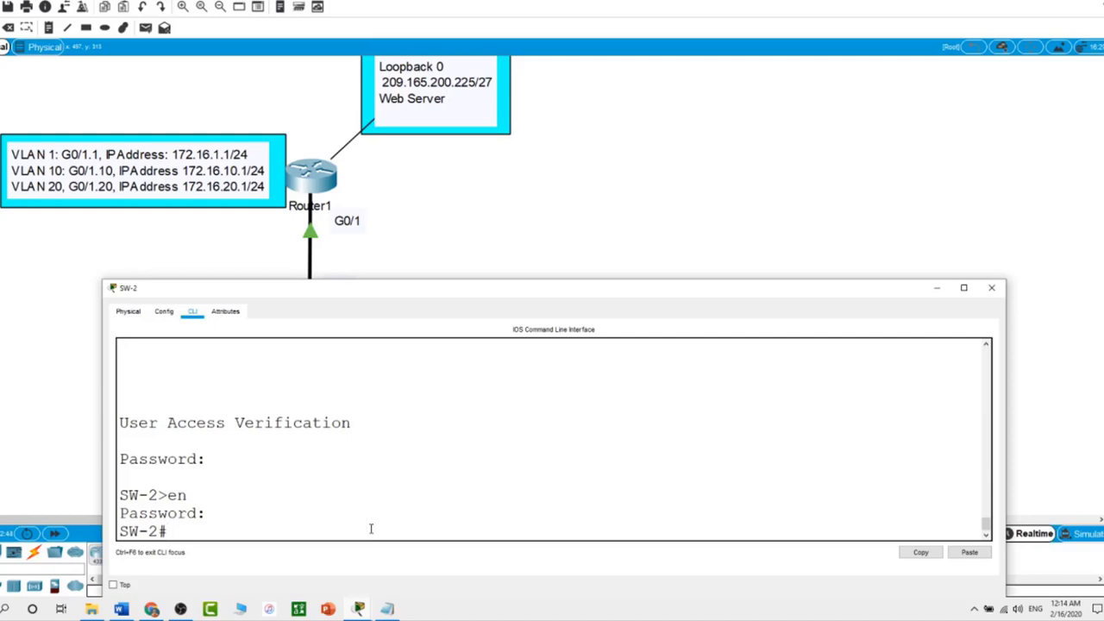
- Display SW-2's running configuration with show run and check FastEthernet0/1's switchport mode against the topology diagram
type("show run")
key("Return")
key("space")
key("space")
key("space")
key("space")
key("space")
key("space")
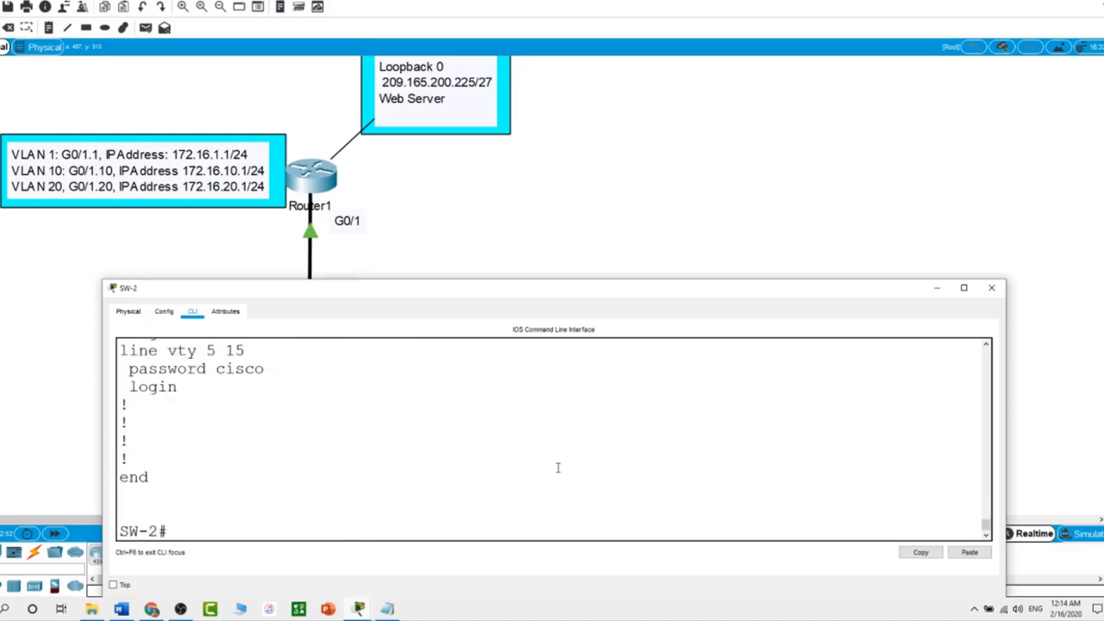
scroll(558, 466, "up", 15)
scroll(557, 467, "up", 10)
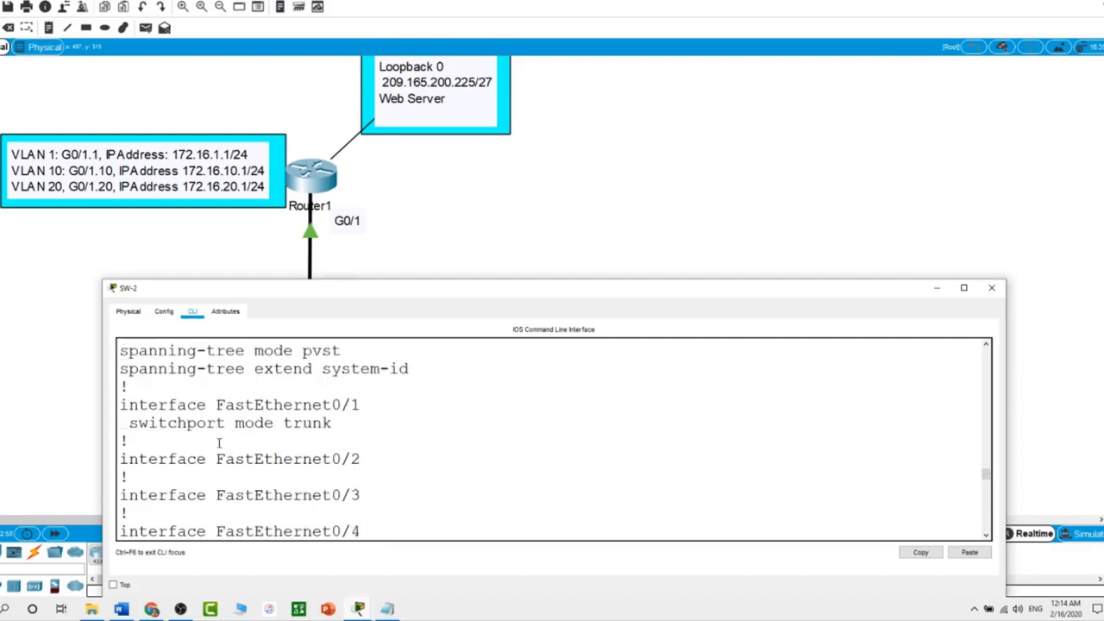
left_click(525, 244)
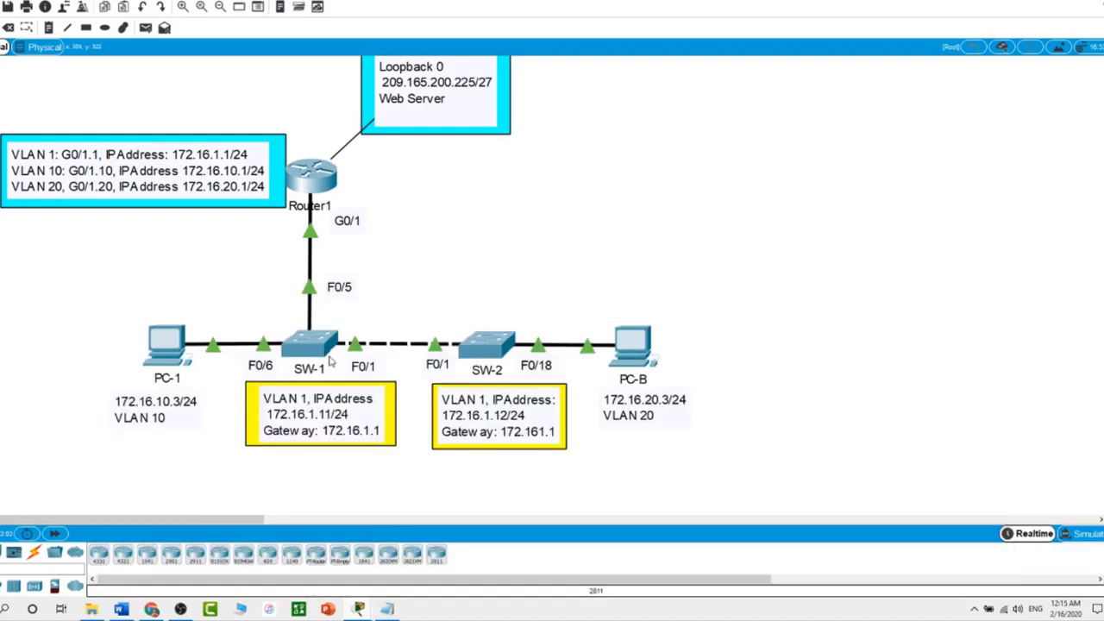
left_click(484, 353)
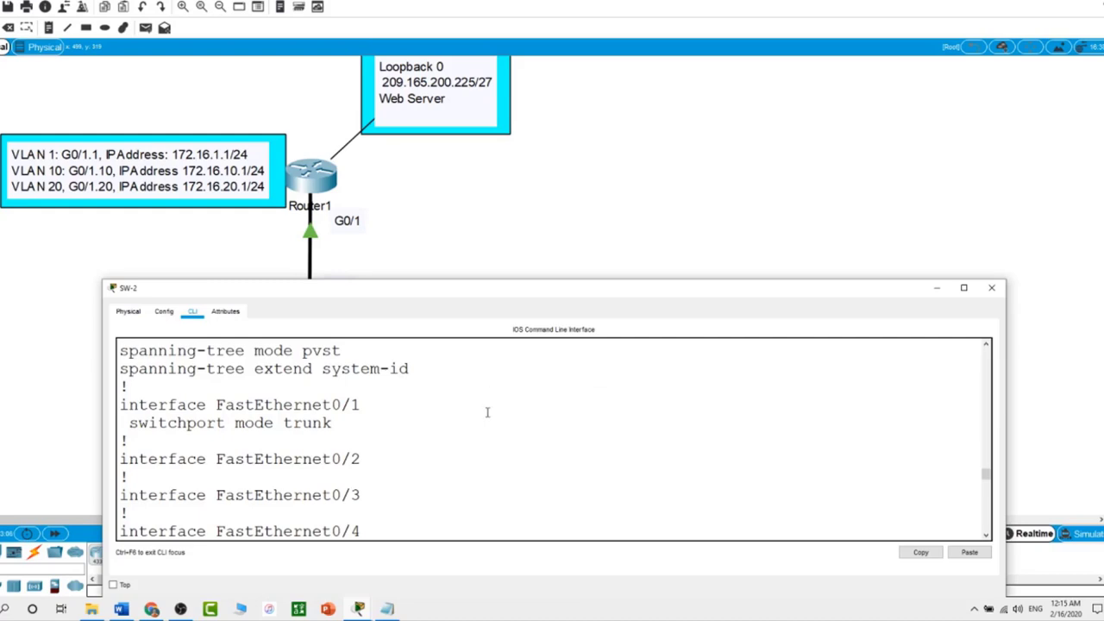
- Examine FastEthernet0/18's switchport mode and access VLAN in SW-2's configuration, comparing them with PC-B's VLAN in the topology diagram
scroll(487, 412, "down", 9)
scroll(487, 412, "down", 3)
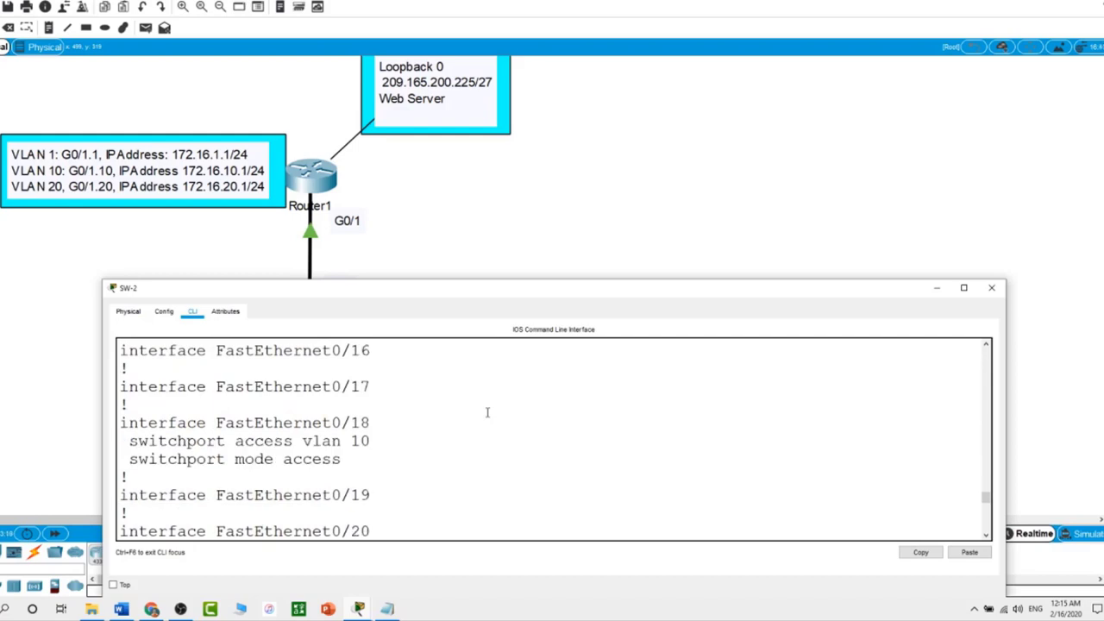
left_click_drag(129, 425, 371, 425)
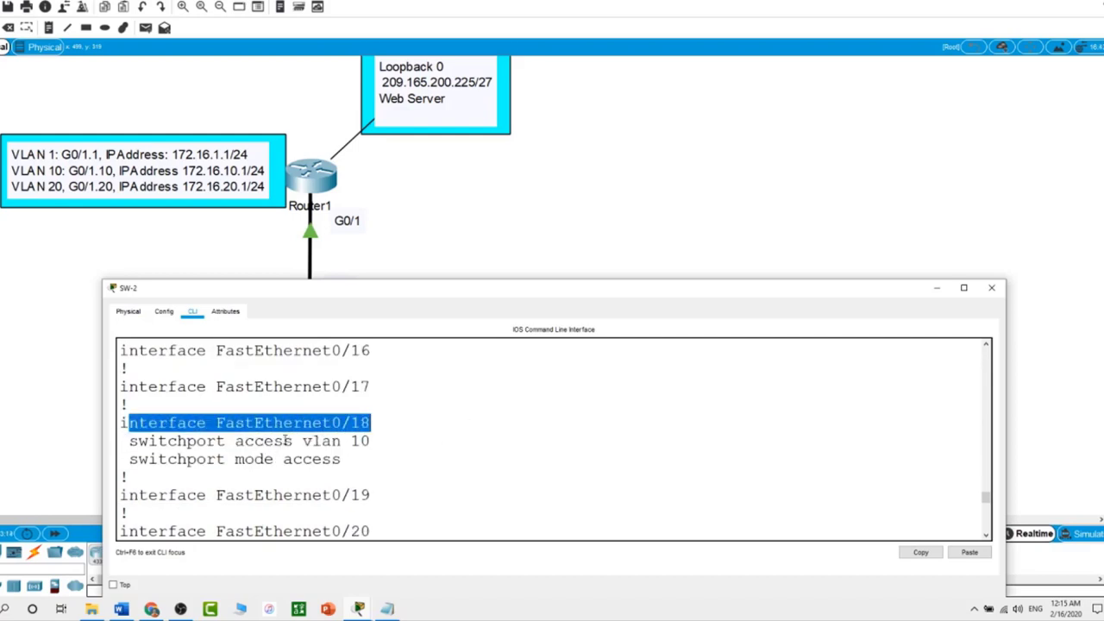
left_click_drag(138, 459, 343, 462)
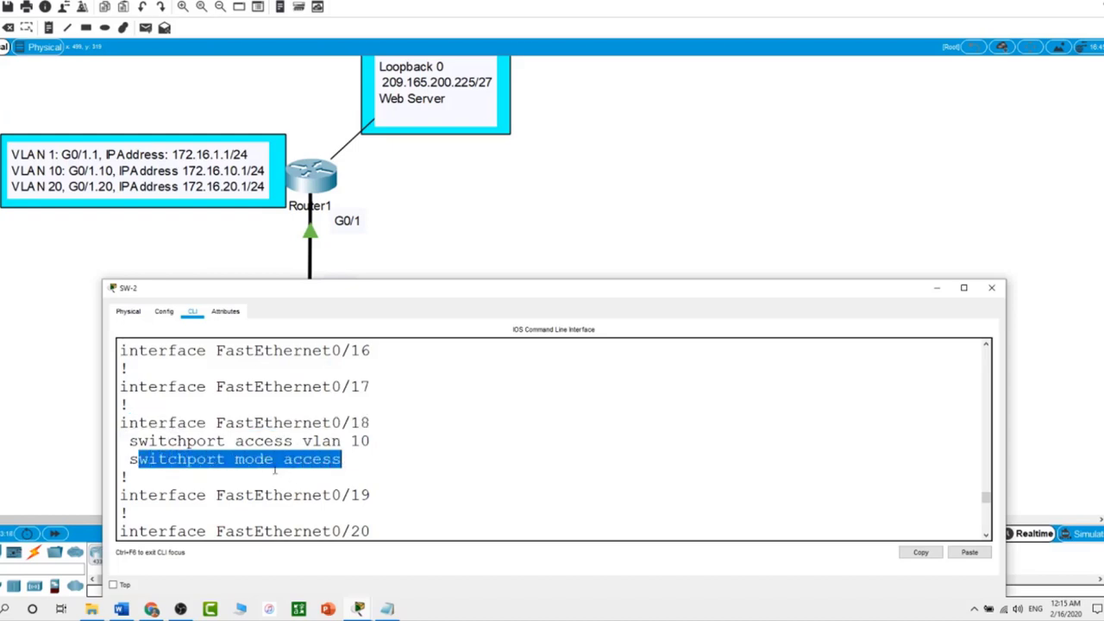
left_click_drag(138, 441, 382, 450)
left_click(473, 247)
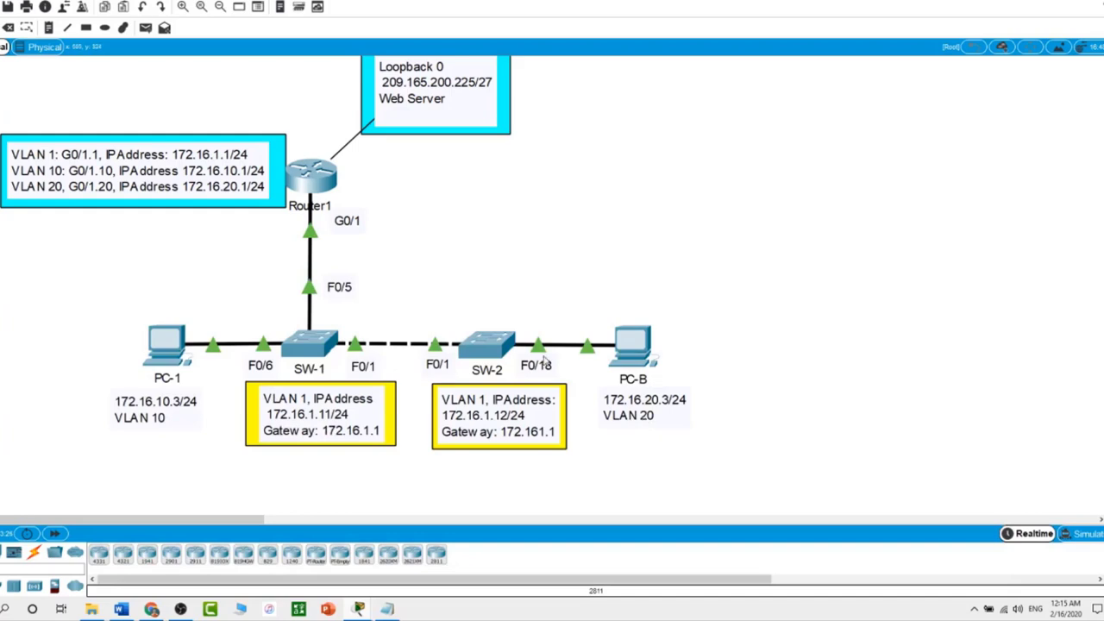
left_click(504, 350)
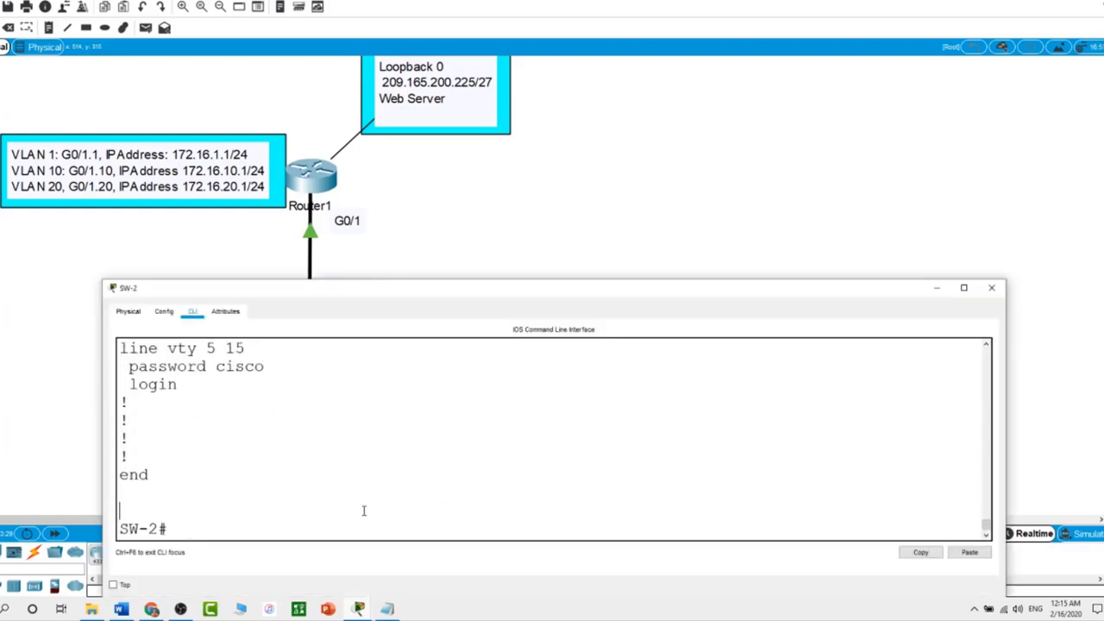
- Assign SW-2's FastEthernet0/18 interface to access VLAN 20, then return to privileged EXEC mode
type("conf t")
key("Return")
type("int f0/18")
key("Return")
type("s")
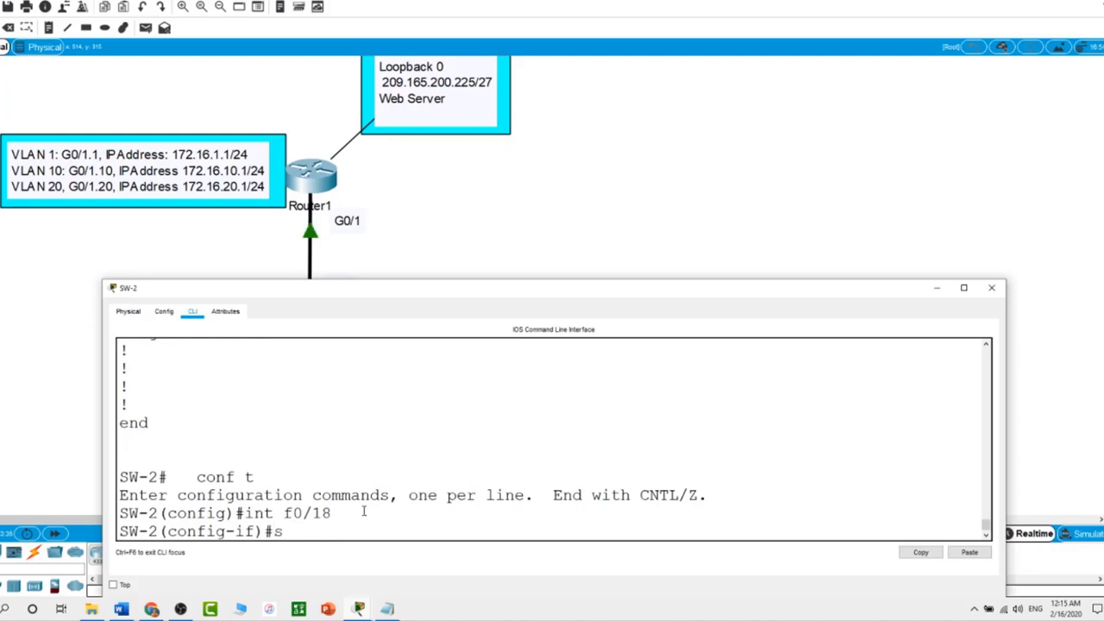
type("wi")
key("Tab")
type("mo")
key("Tab")
type("d")
key("BackSpace")
key("BackSpace")
key("BackSpace")
type("ac")
key("Tab")
type("v")
key("Tab")
type("20")
key("Return")
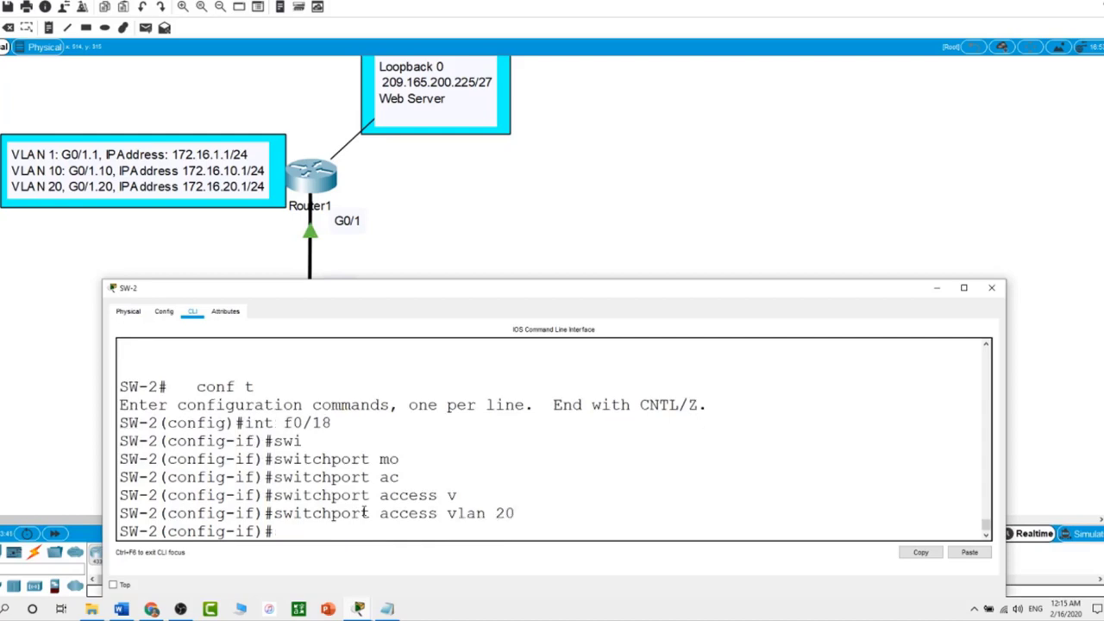
type("end")
key("Return")
- Display SW-2's running configuration with show run and check FastEthernet0/18, interface Vlan1 and the default gateway
type("show run")
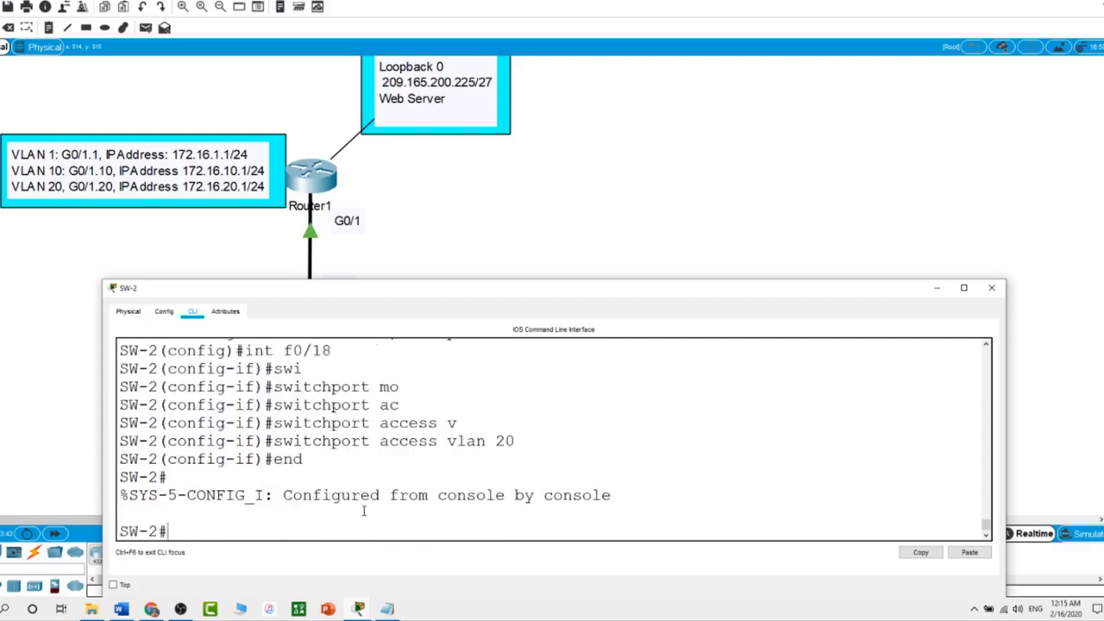
key("Return")
key("space")
key("space")
key("space")
key("space")
scroll(363, 510, "up", 10)
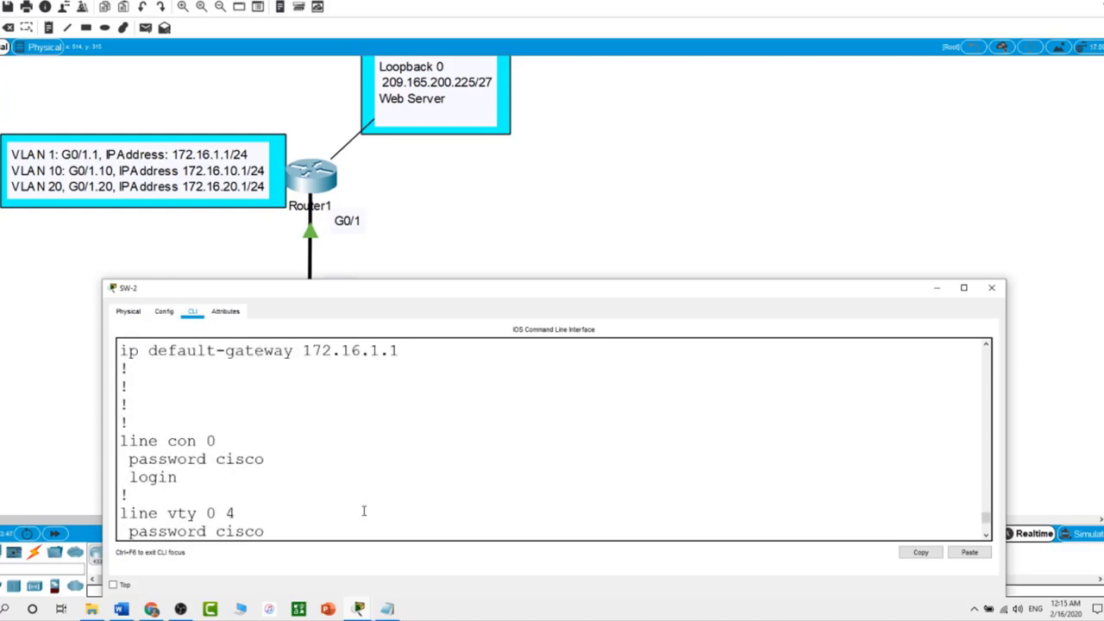
scroll(363, 510, "up", 3)
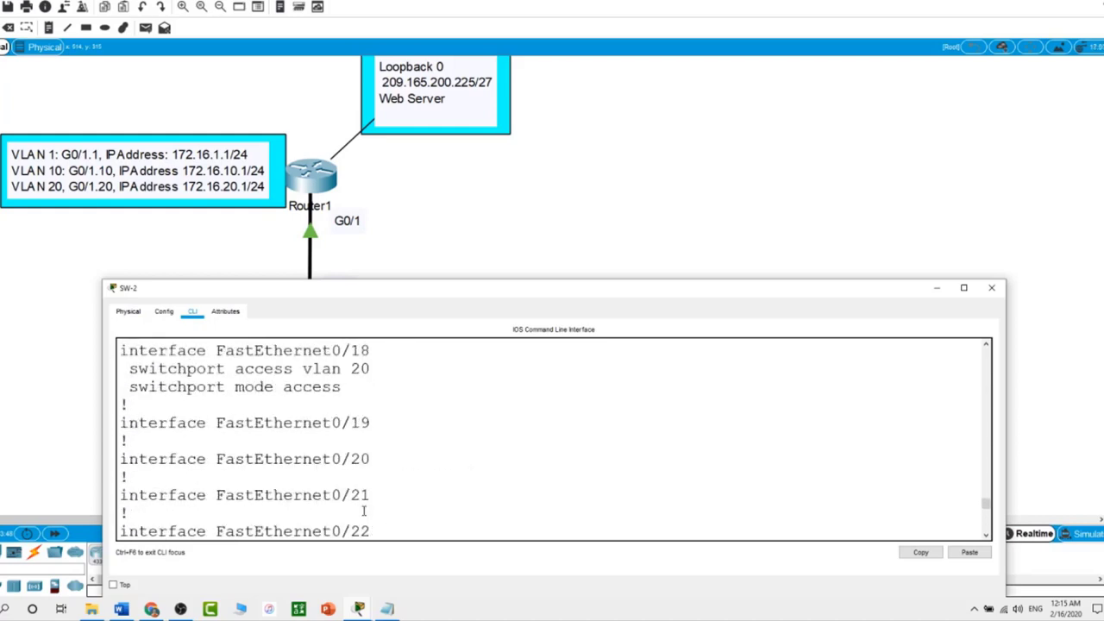
scroll(339, 407, "down", 6)
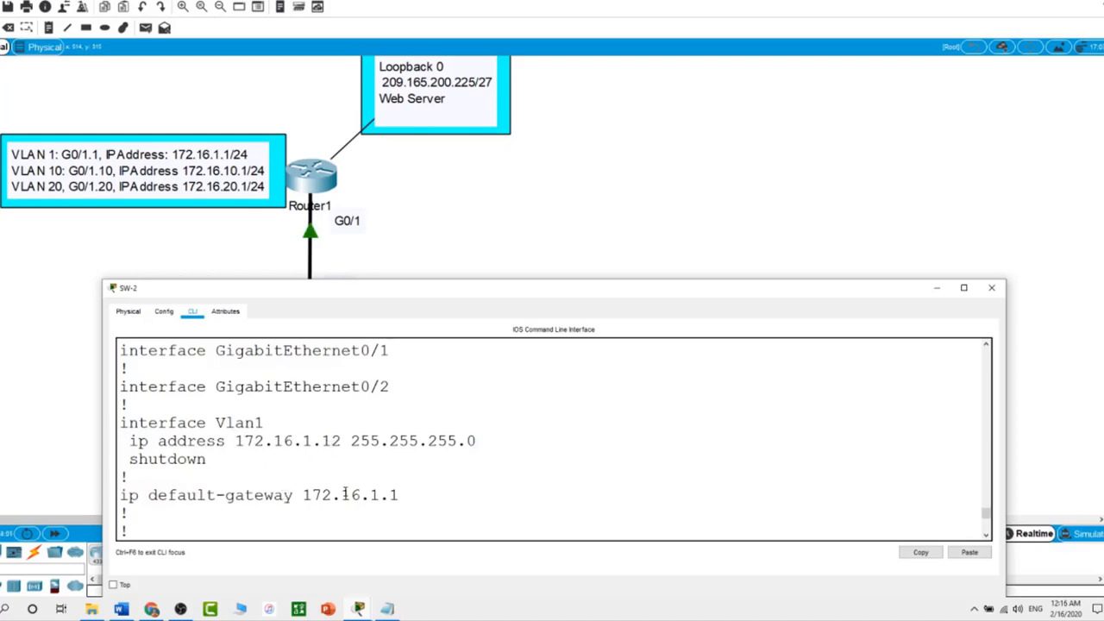
scroll(239, 466, "down", 5)
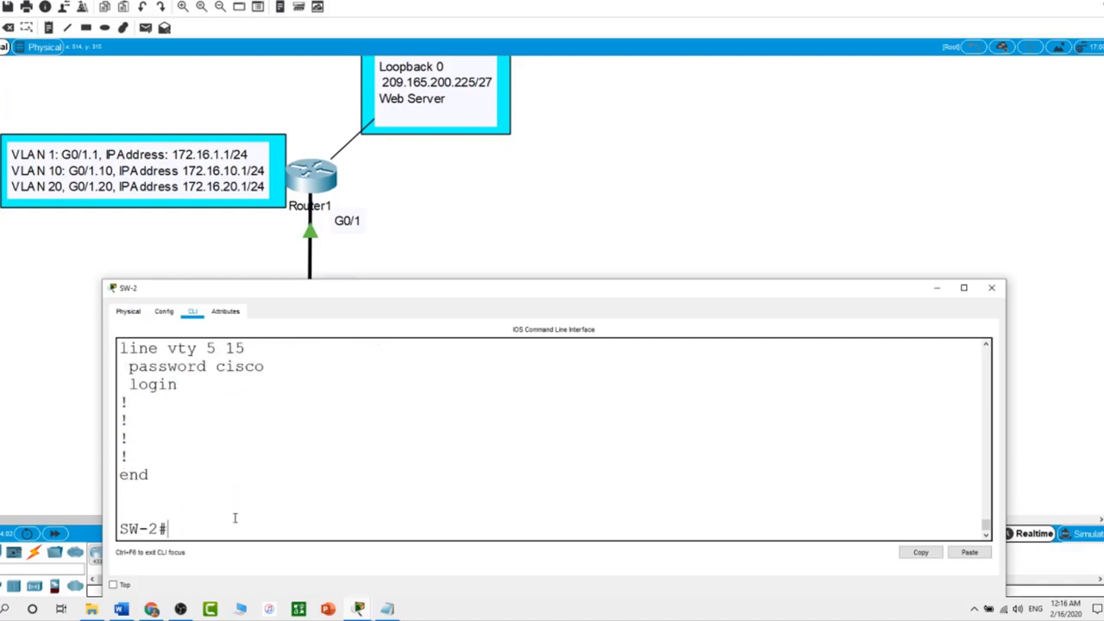
- Enable SW-2's VLAN 1 interface with no shut and return to privileged EXEC mode
type("conf t")
key("Return")
type("int vlan")
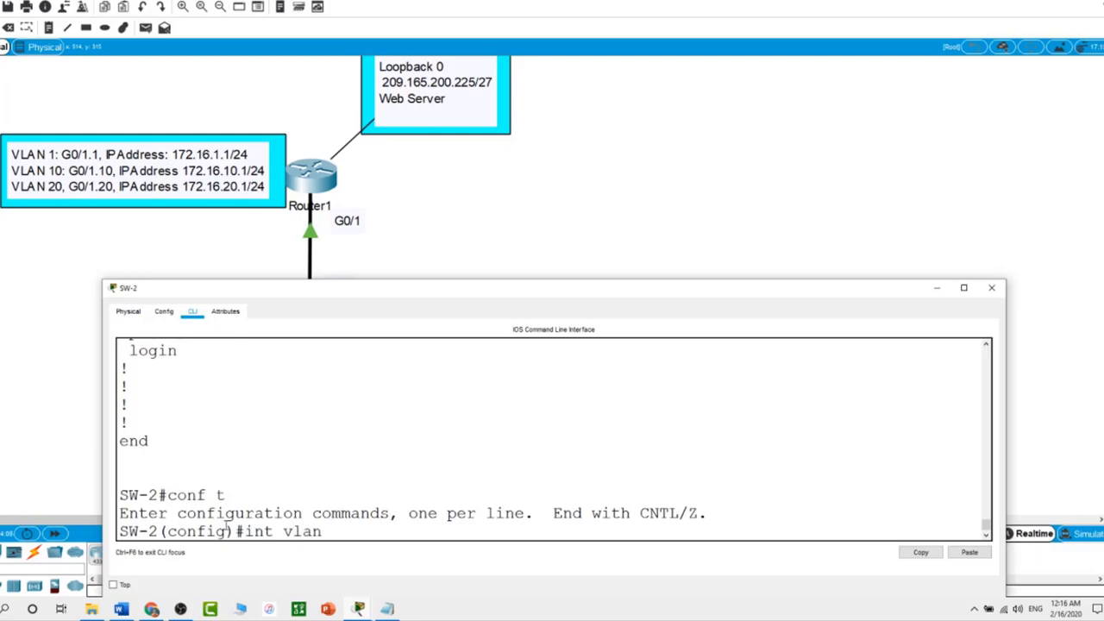
scroll(226, 527, "up", 5)
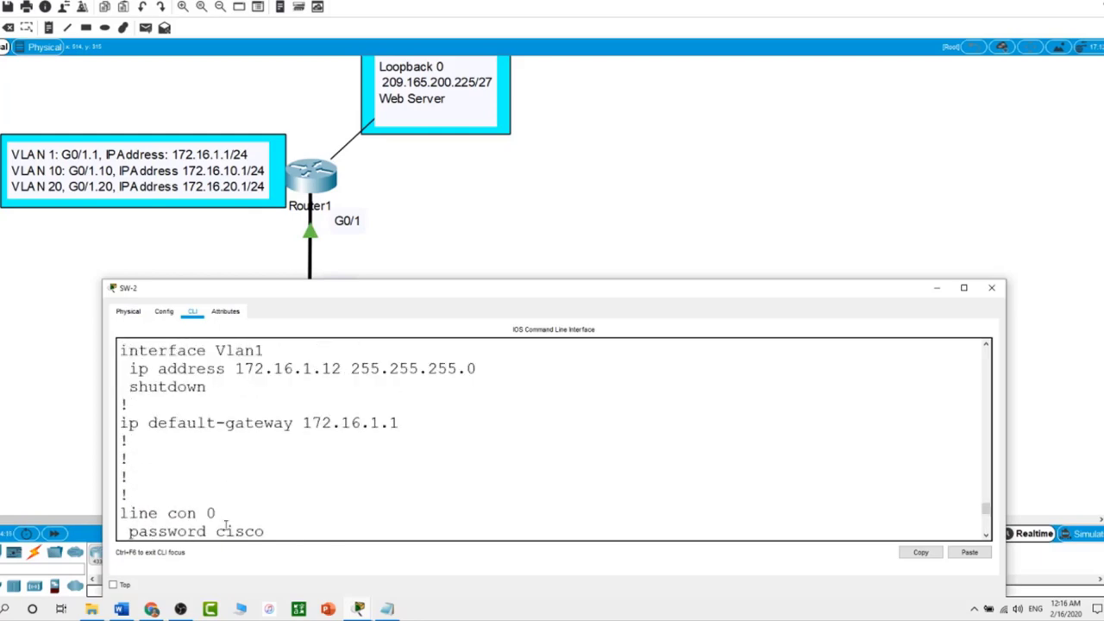
type("1")
key("Return")
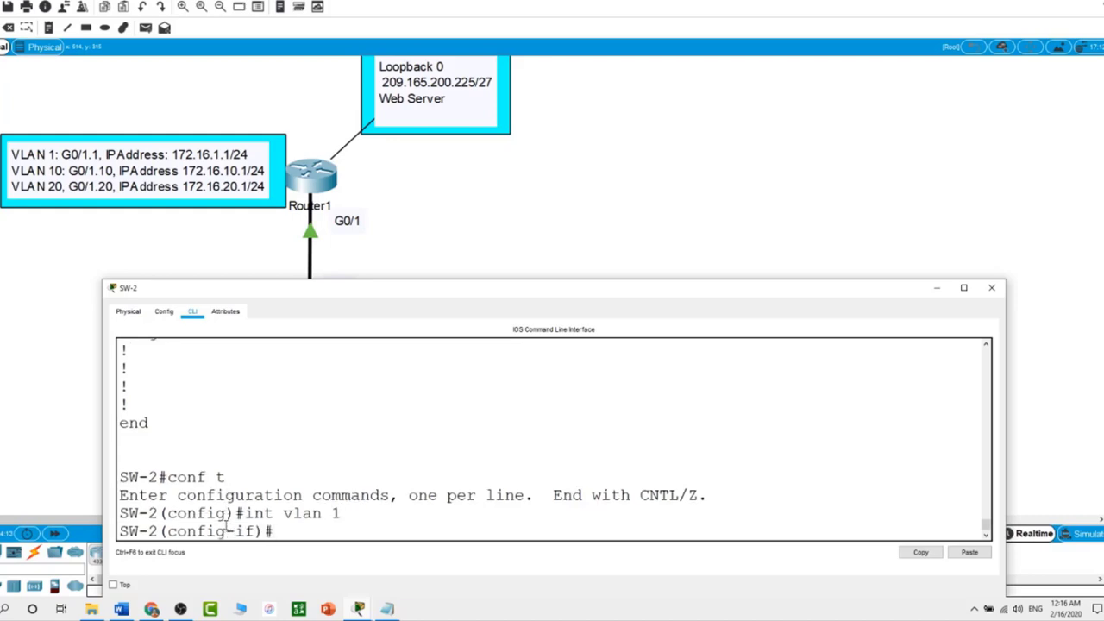
type("no shut")
key("Return")
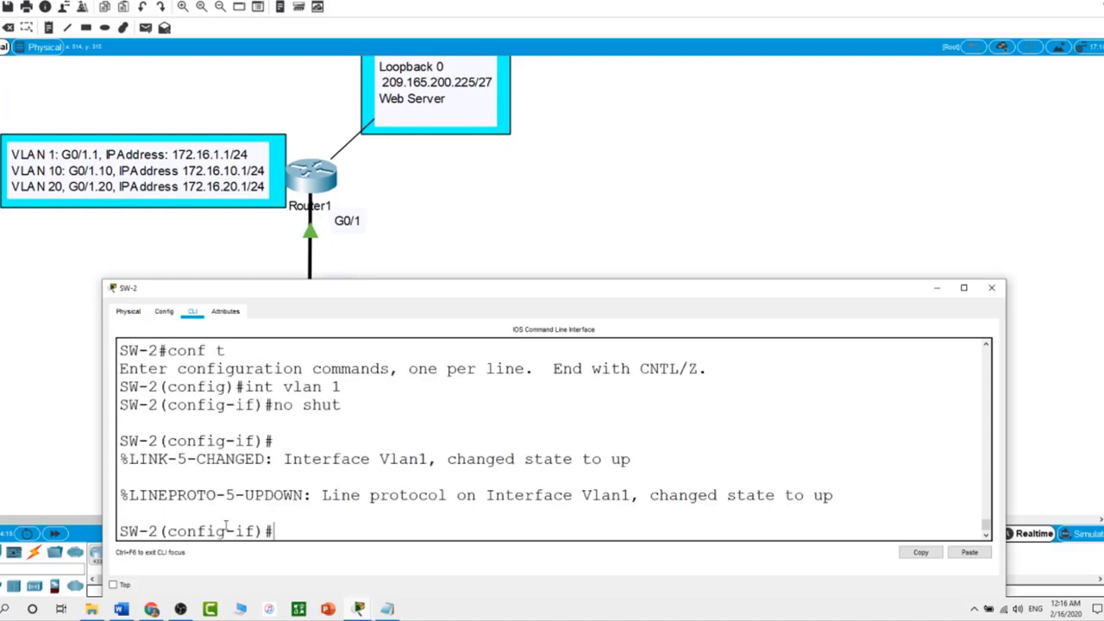
type("end")
key("Return")
- Display SW-2's running configuration again and check interface Vlan1's IP address, shutdown state and the default gateway
type("s")
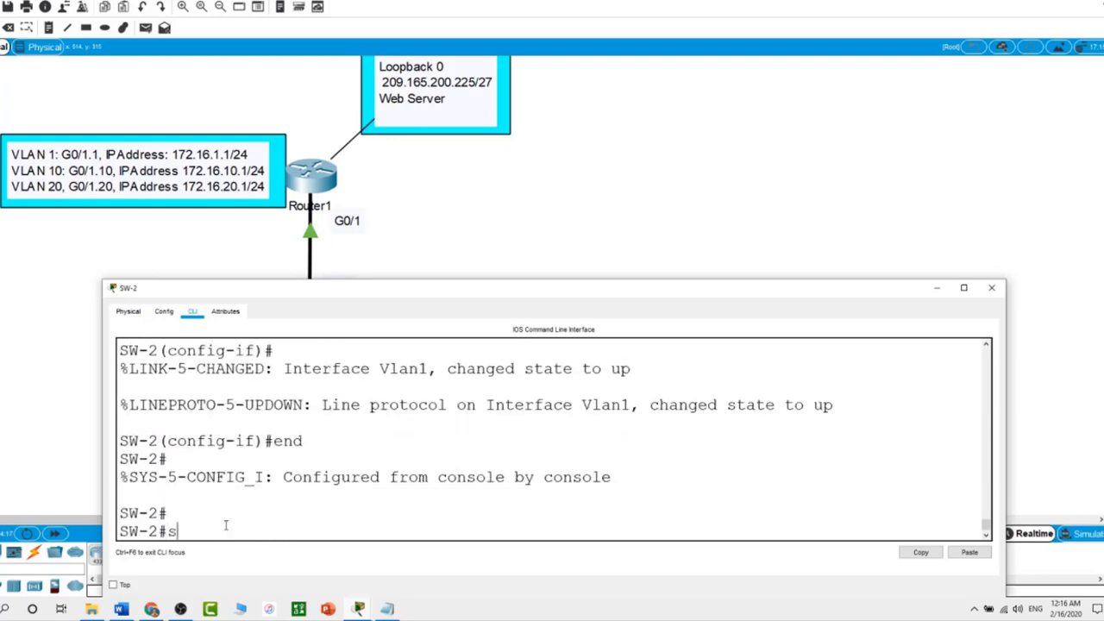
type("how run")
key("Return")
key("space")
key("space")
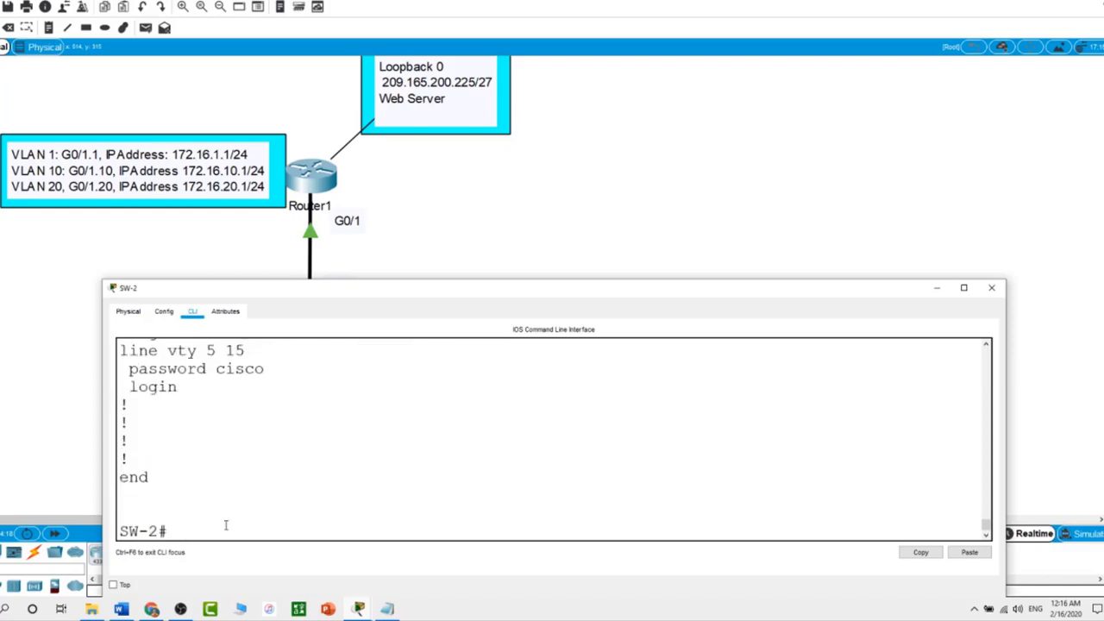
scroll(225, 523, "up", 7)
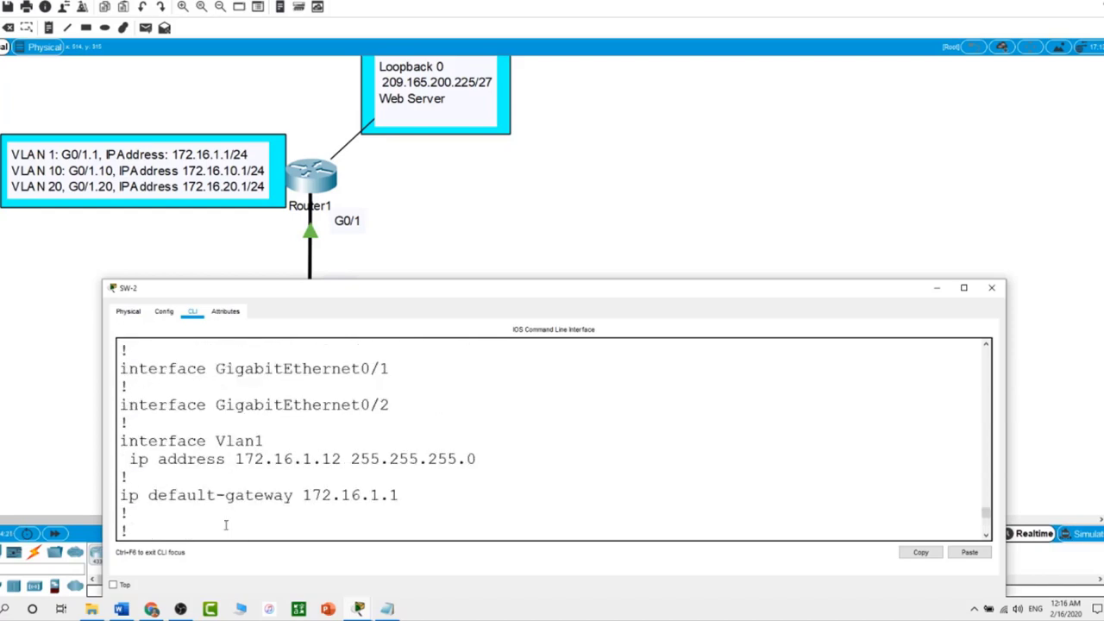
left_click_drag(138, 442, 440, 460)
left_click(406, 496)
scroll(405, 496, "down", 3)
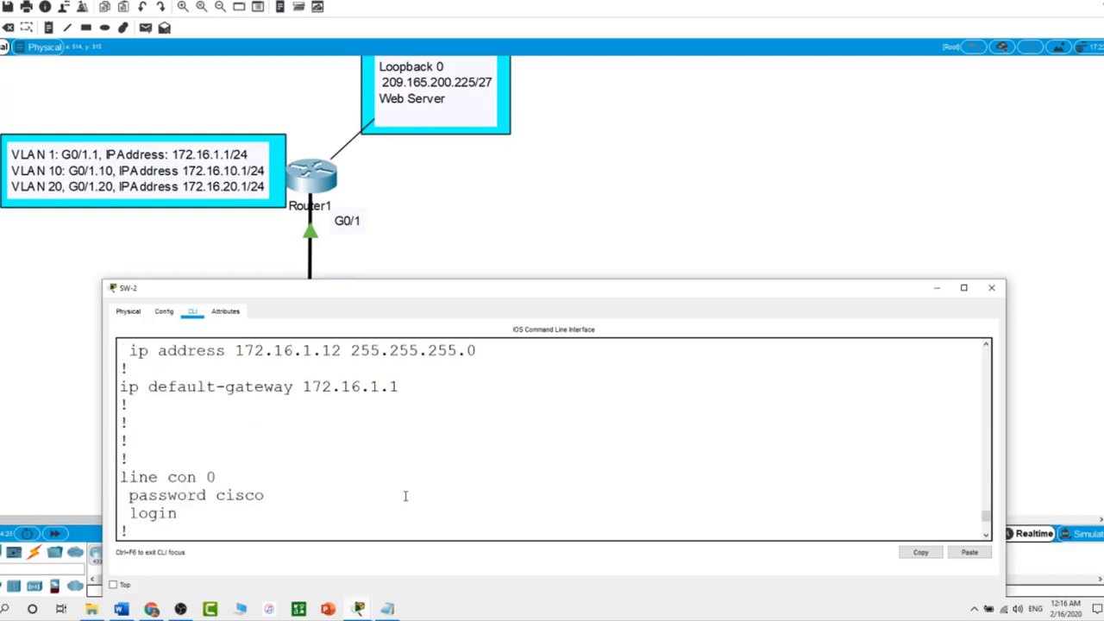
scroll(405, 497, "down", 1)
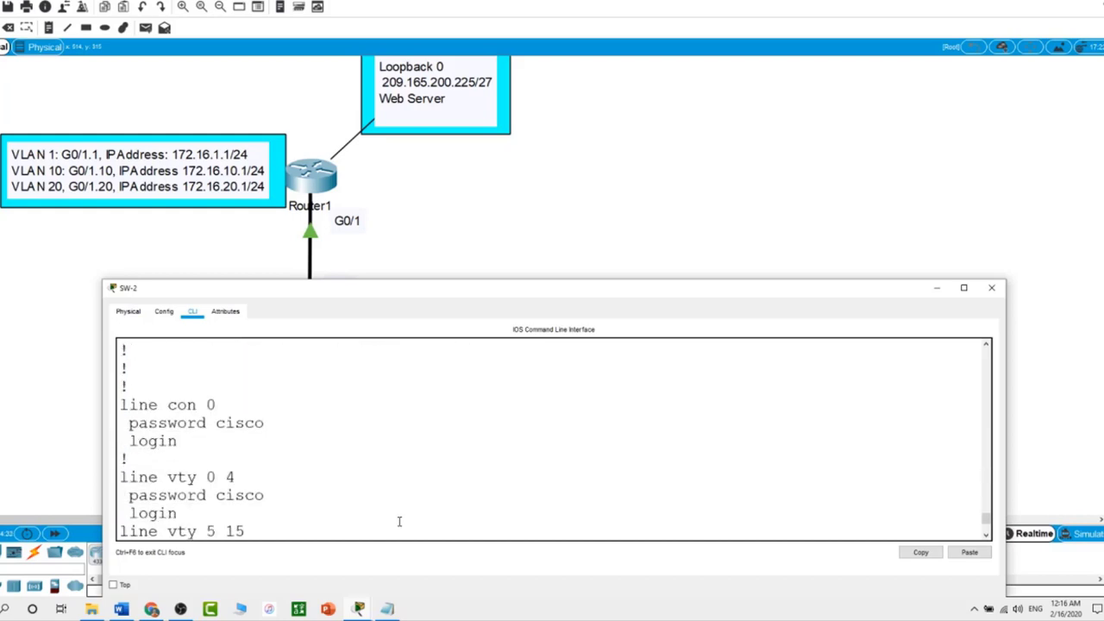
scroll(400, 518, "down", 3)
- List SW-2's VLANs with show vlan brief and check the names and ports of VLANs 10 and 20
type("show vlan")
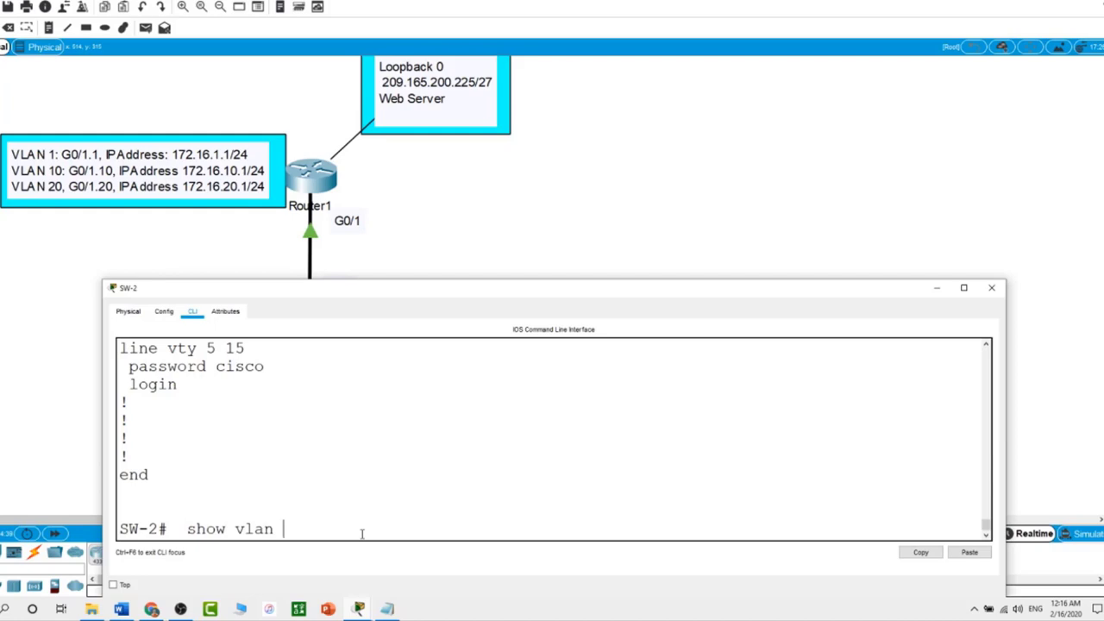
type(" brief")
key("Return")
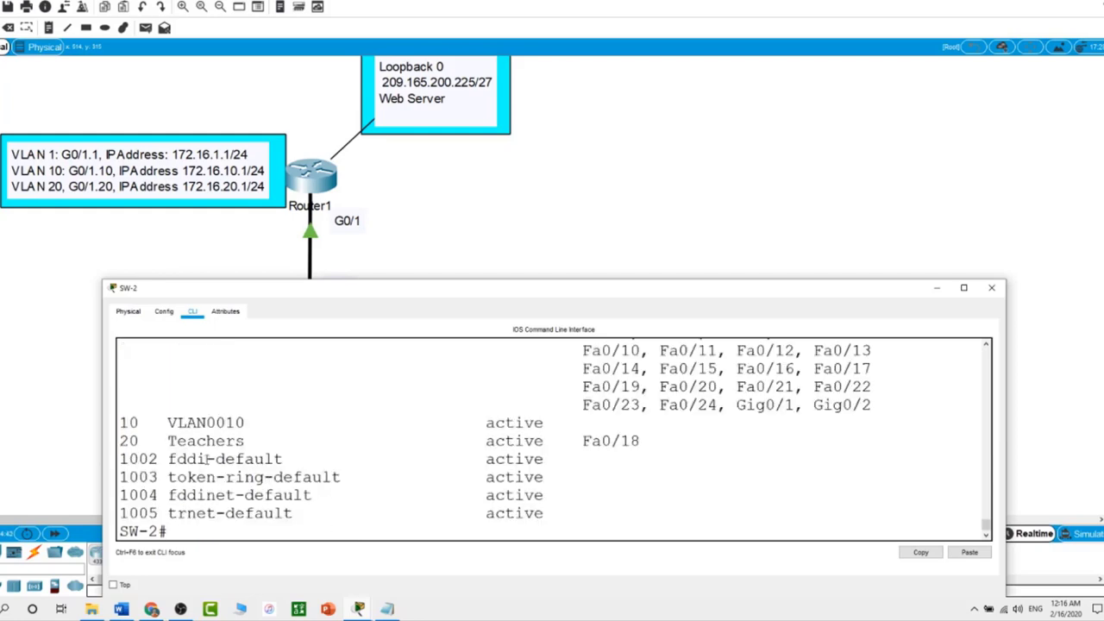
left_click_drag(121, 423, 246, 441)
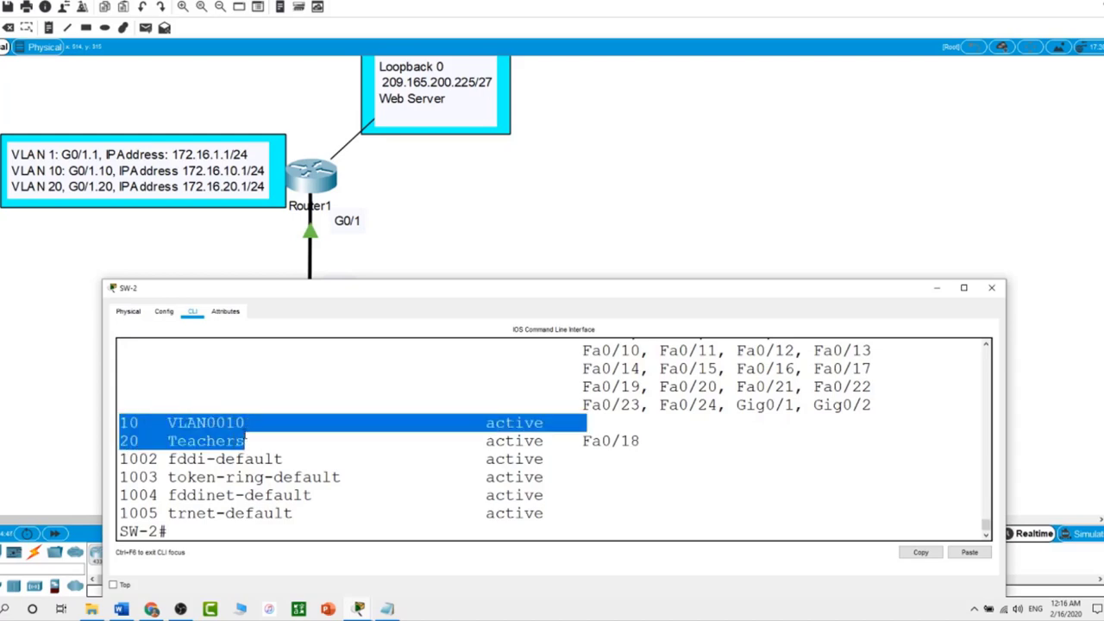
left_click_drag(245, 440, 629, 439)
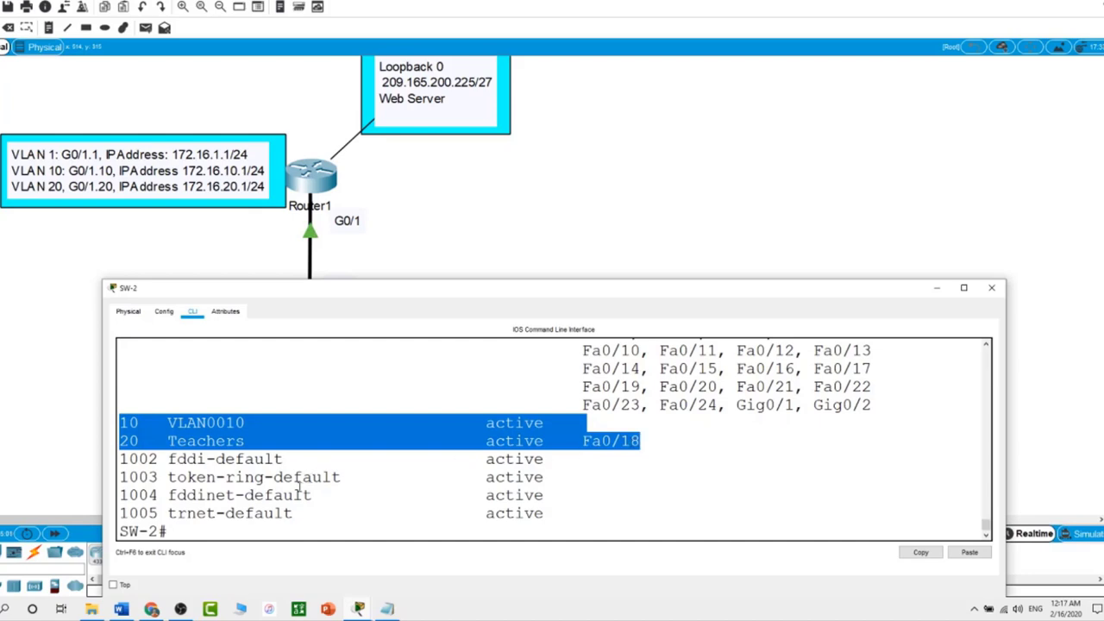
- Name VLAN 10 on SW-2 Student and return to privileged EXEC mode
left_click(264, 538)
type("conf t")
key("Return")
type("van 10")
key("Return")
type("no")
key("BackSpace")
key("BackSpace")
type("vlan 10")
key("Return")
type("n")
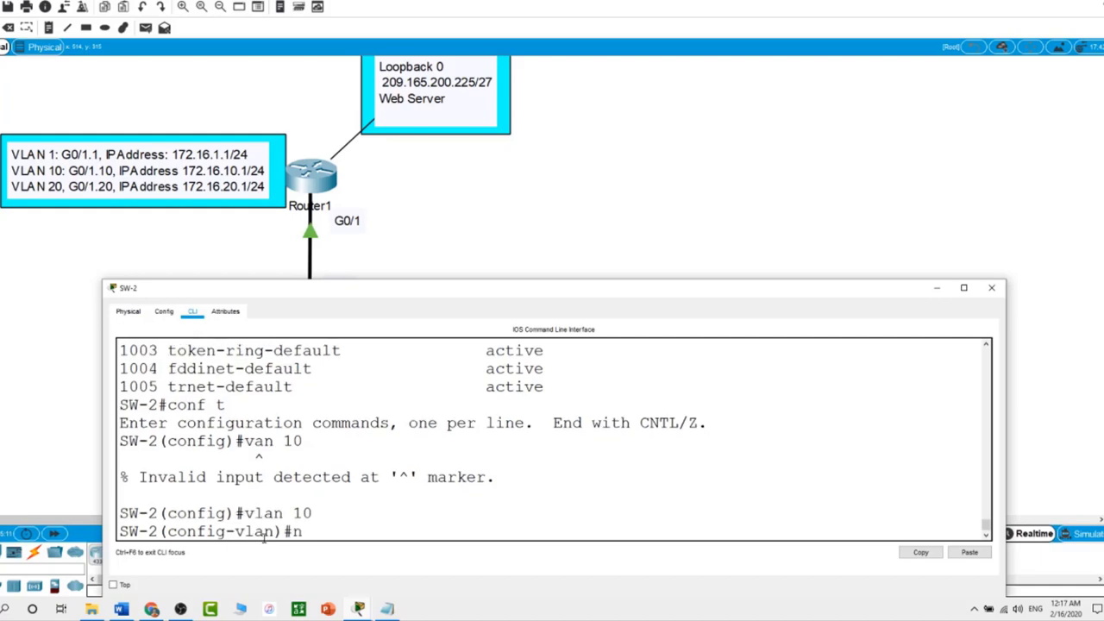
type("ame Student")
key("Return")
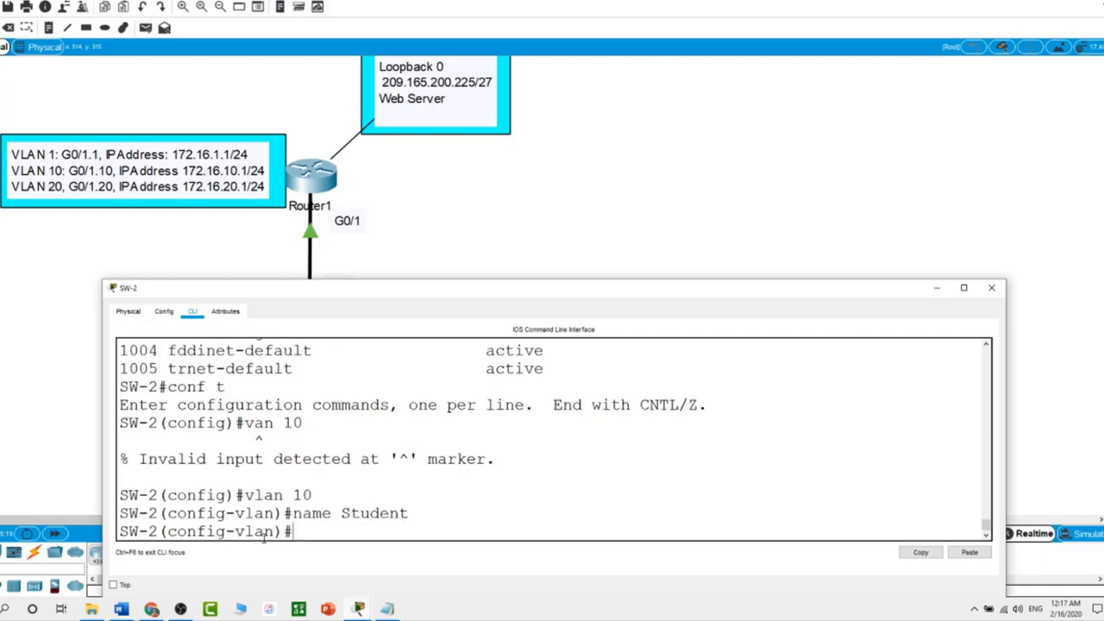
key("Return")
type("end")
key("Return")
- List SW-2's VLANs again with show vlan brief, check the VLAN 10 and 20 entries, and return to the topology
type("sh")
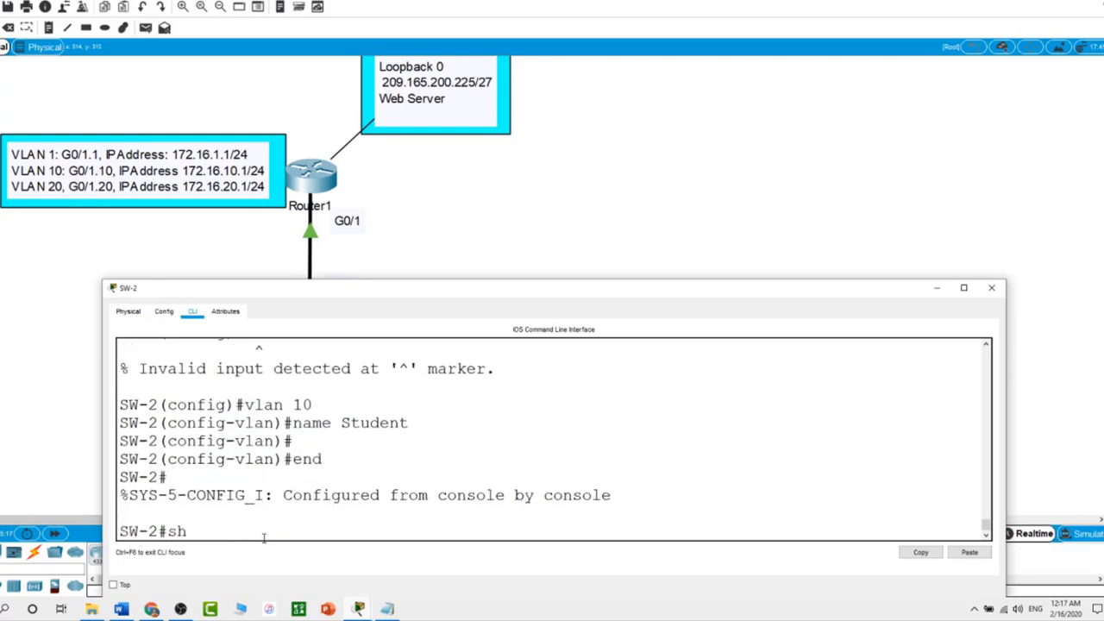
type("ow vlan brief")
key("Return")
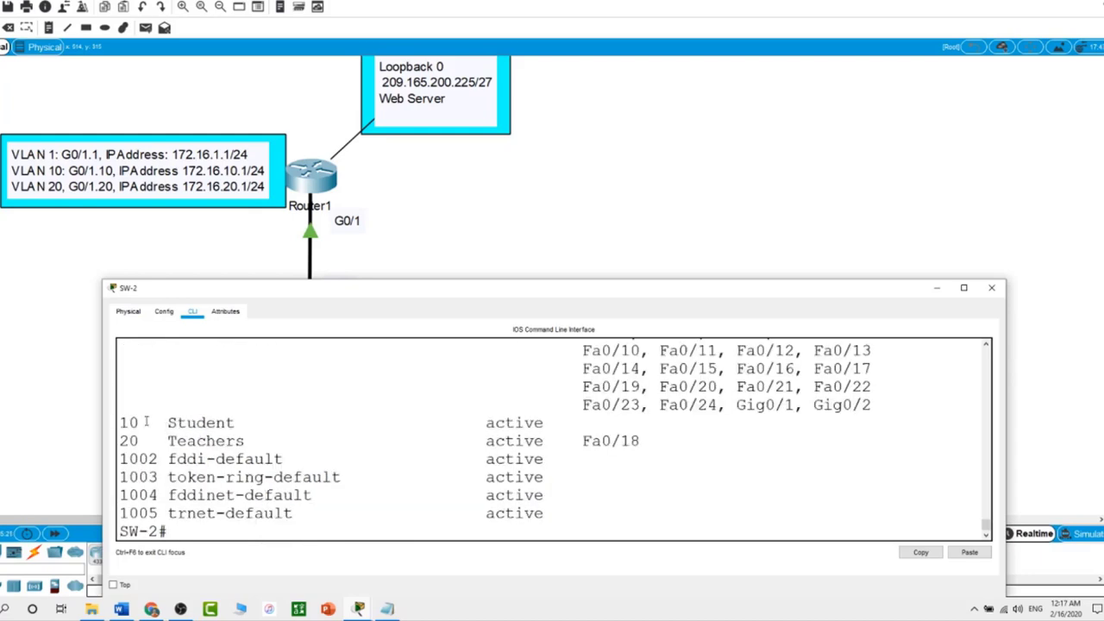
left_click_drag(122, 422, 640, 448)
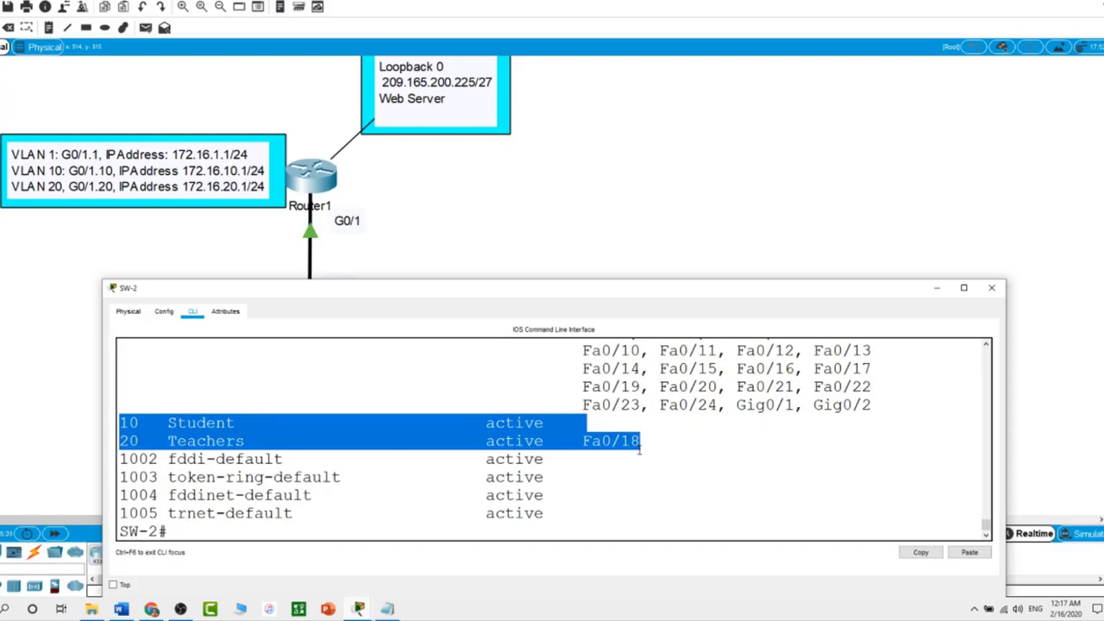
left_click(680, 206)
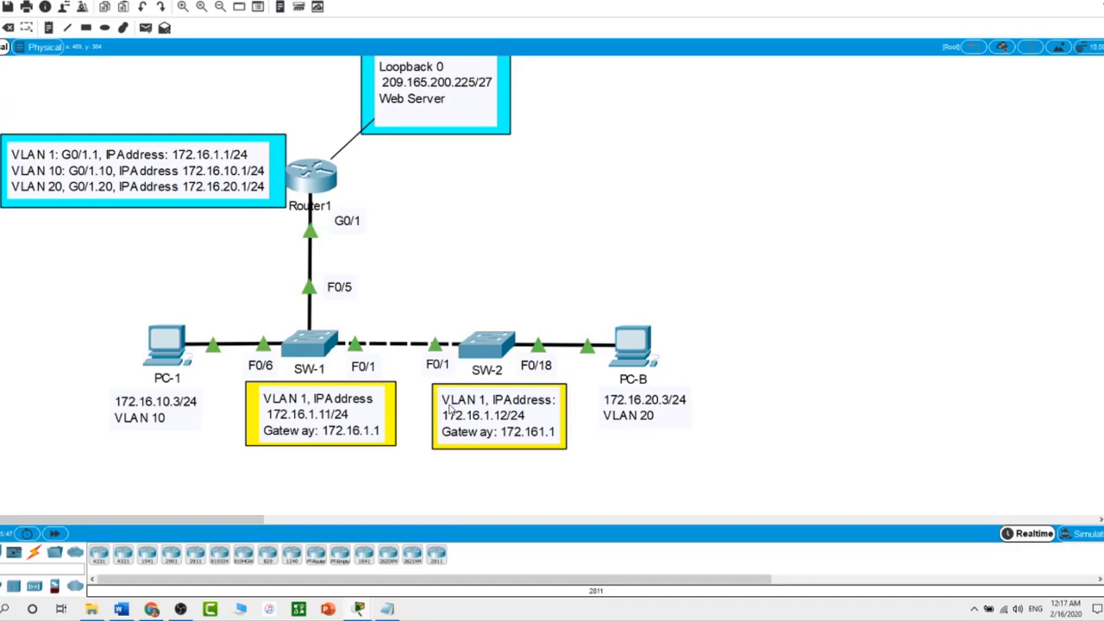
- Open PC-1's Command Prompt and ping Router1's VLAN 1 address, 172.16.1.1
left_click(166, 350)
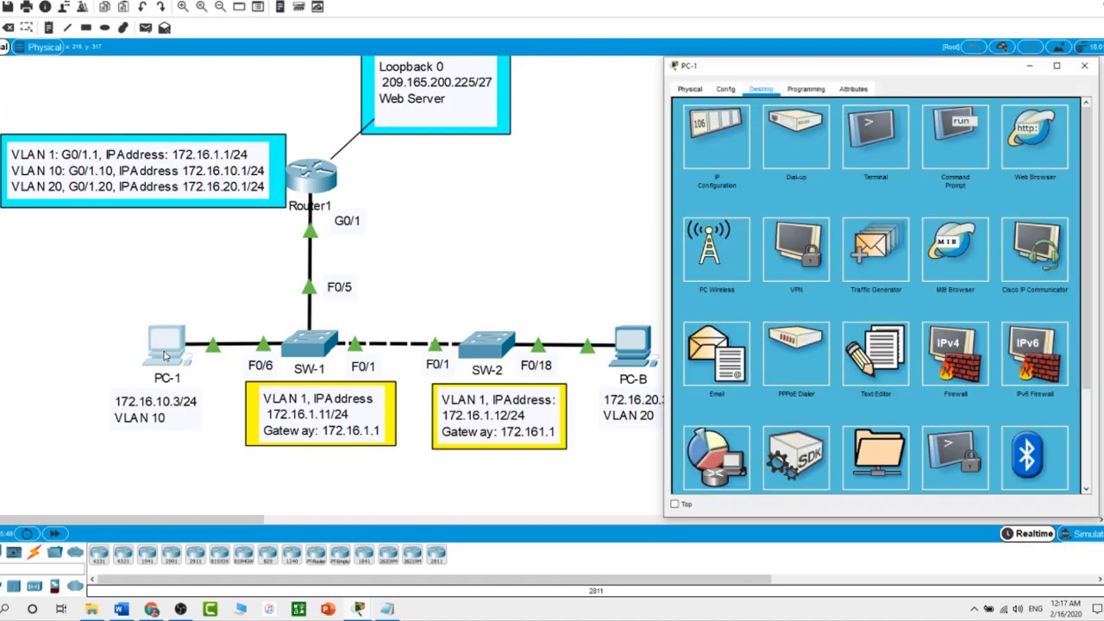
left_click(956, 142)
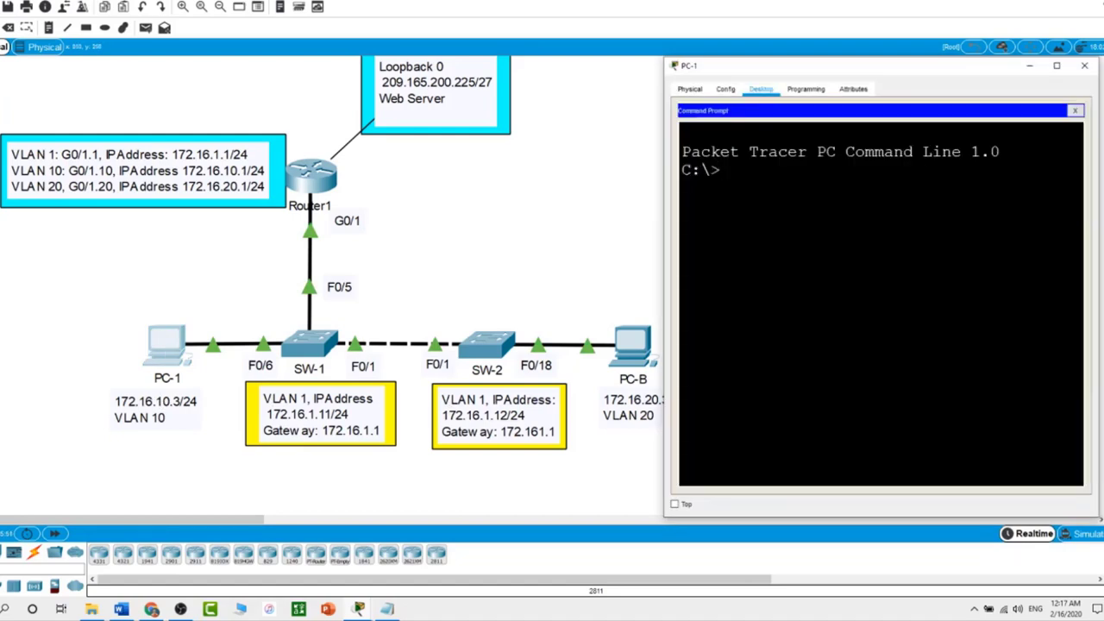
type("ping 172.16.1.1")
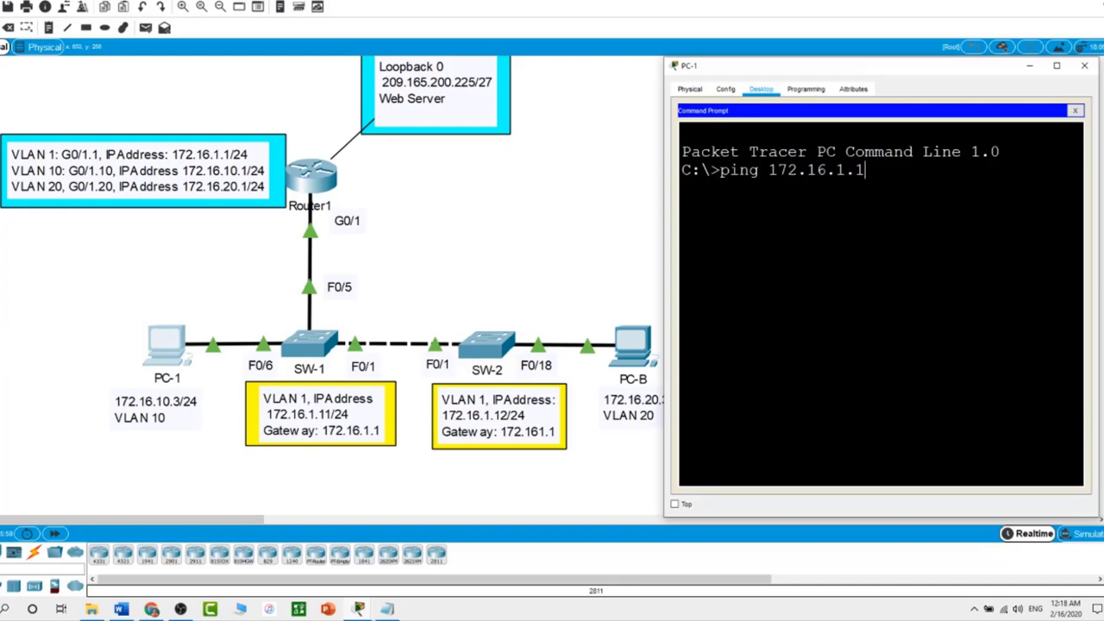
key("Return")
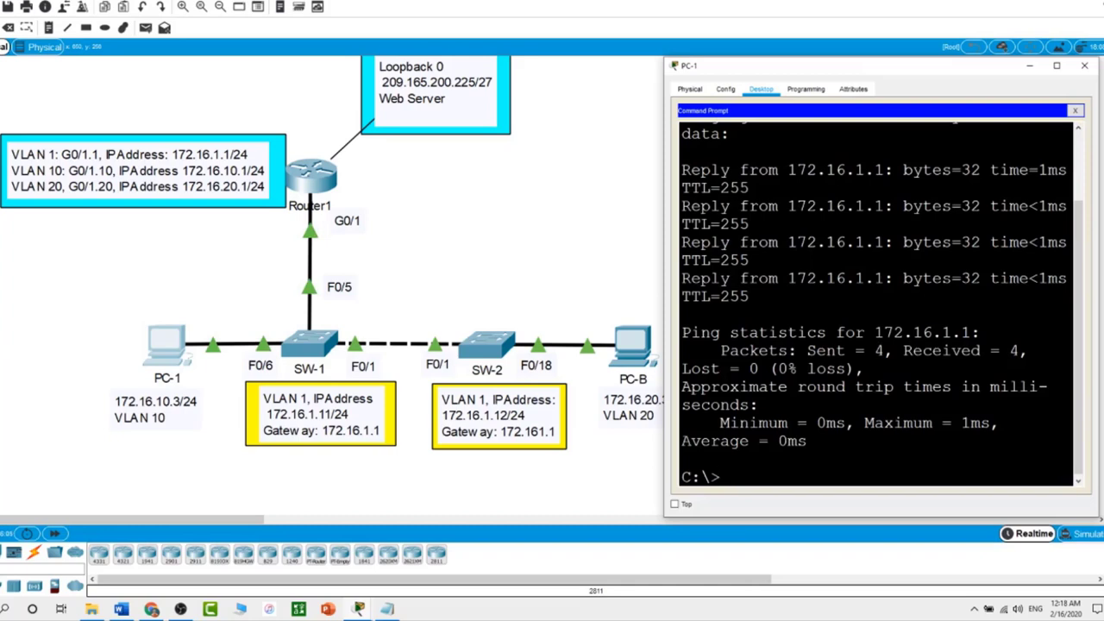
- From PC-1, ping PC-B at 172.16.20.3 and the loopback web server at 209.165.200.225
type("ping 172.16.20")
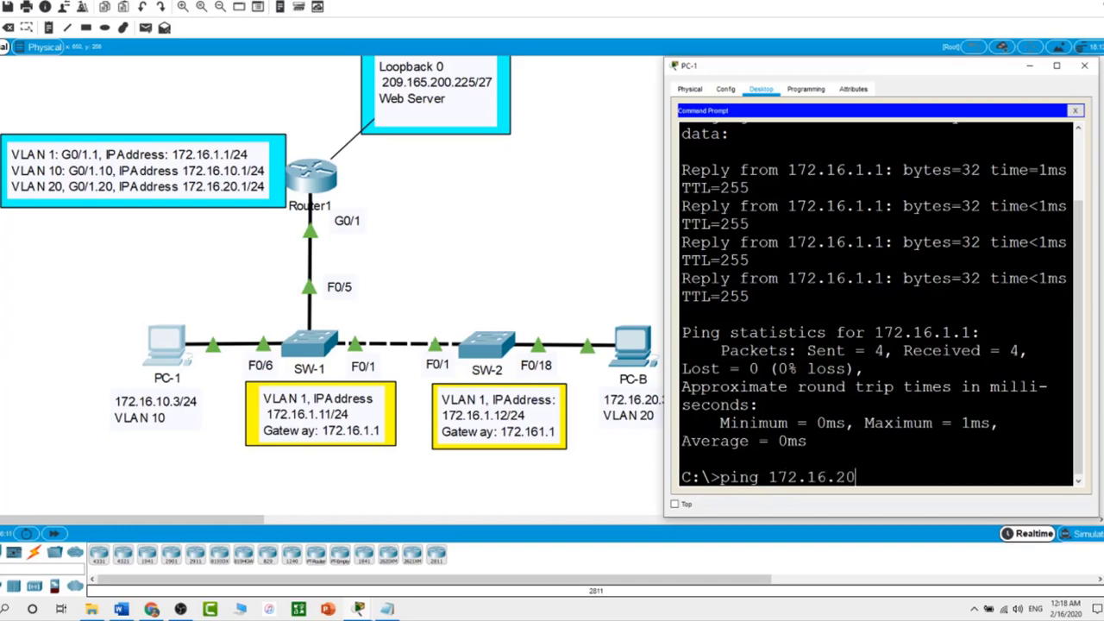
type(".3")
key("Return")
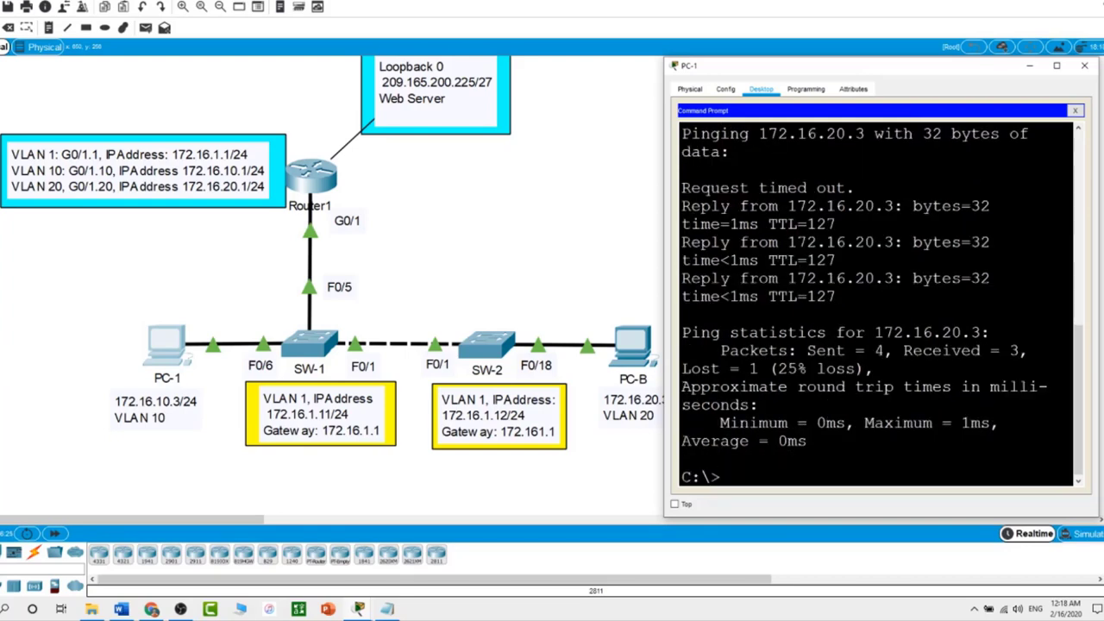
type("ping 209.1")
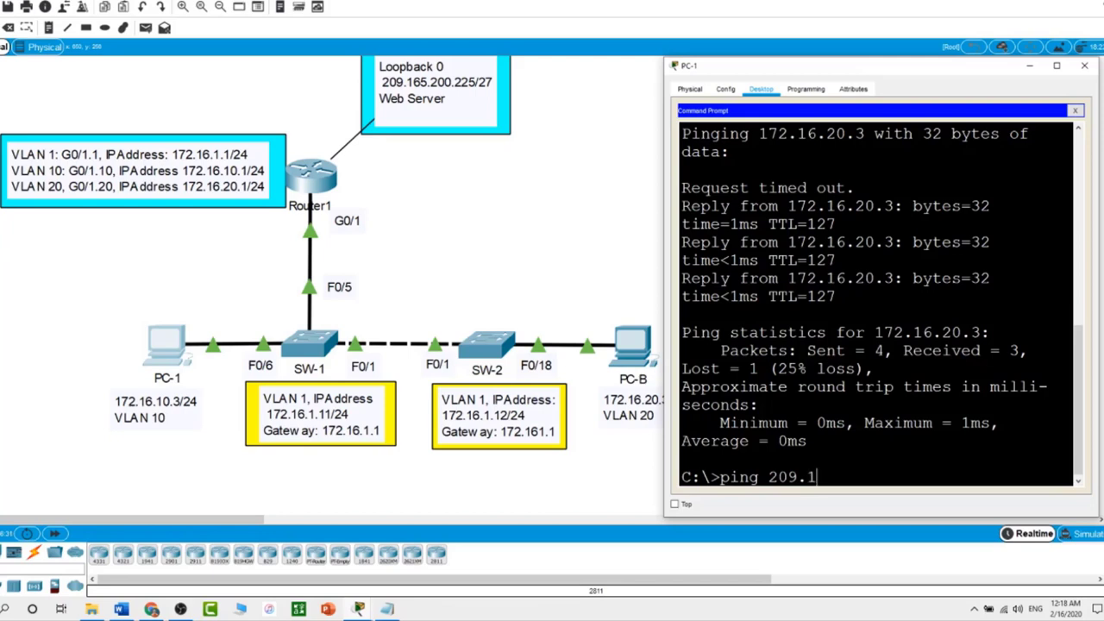
type("65.200.225")
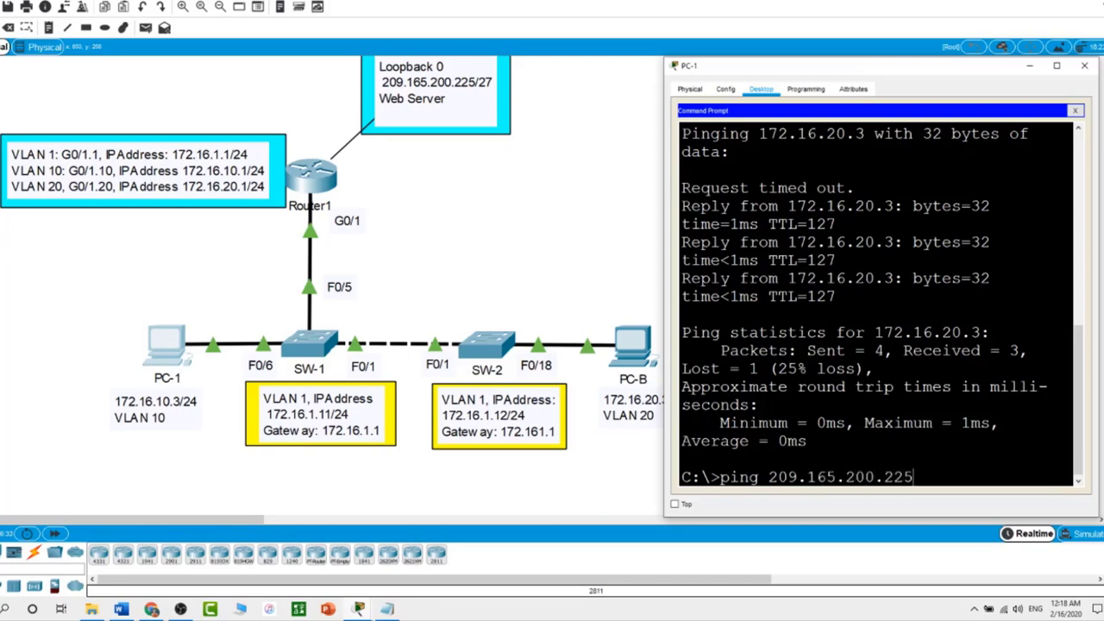
key("Return")
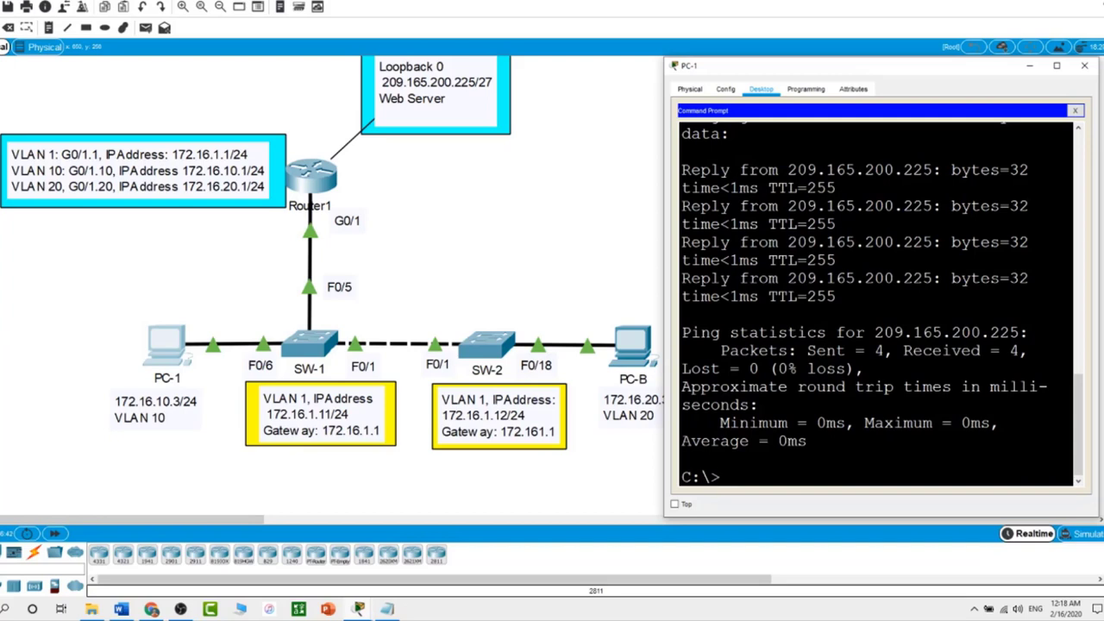
- From PC-1's Command Prompt, ping SW-1's VLAN 1 management address, 172.16.1.11
key("Up")
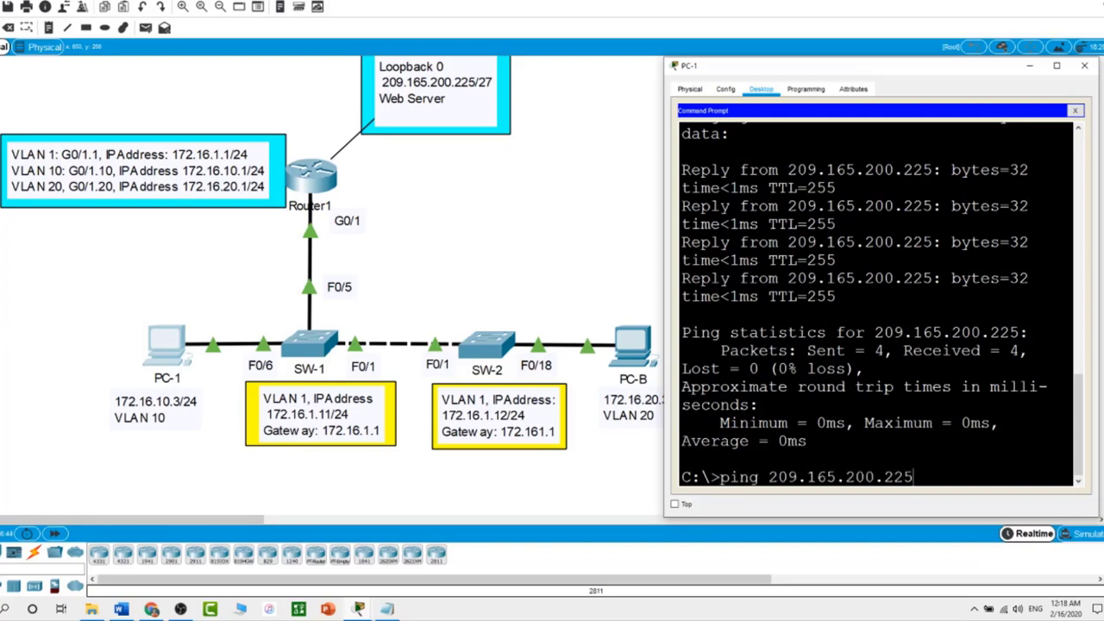
key("Up")
key("Up")
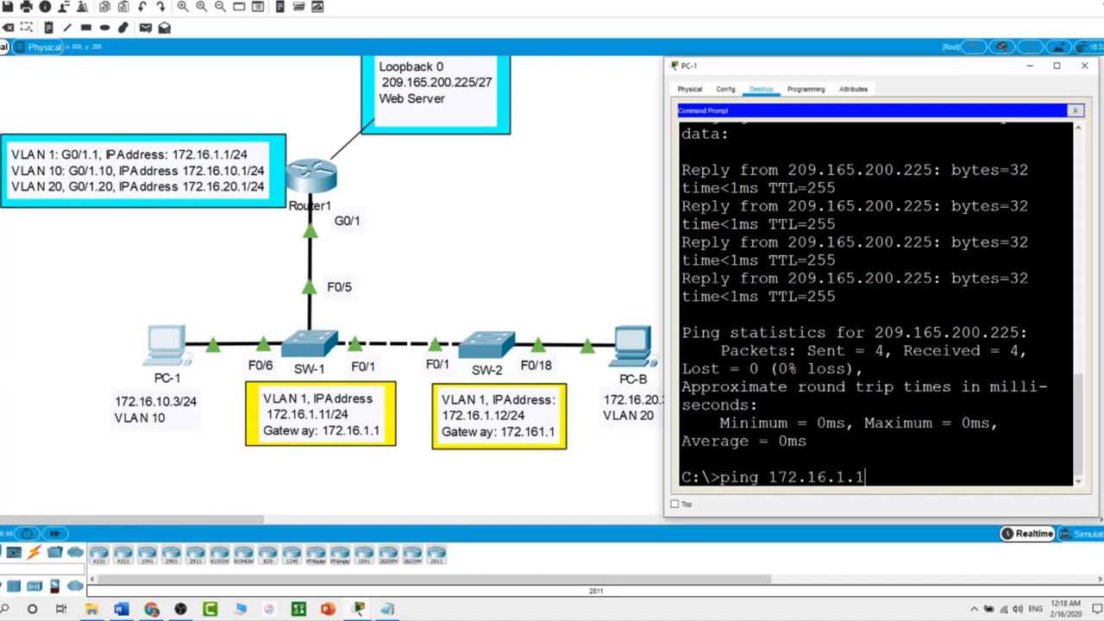
type("1")
key("Return")
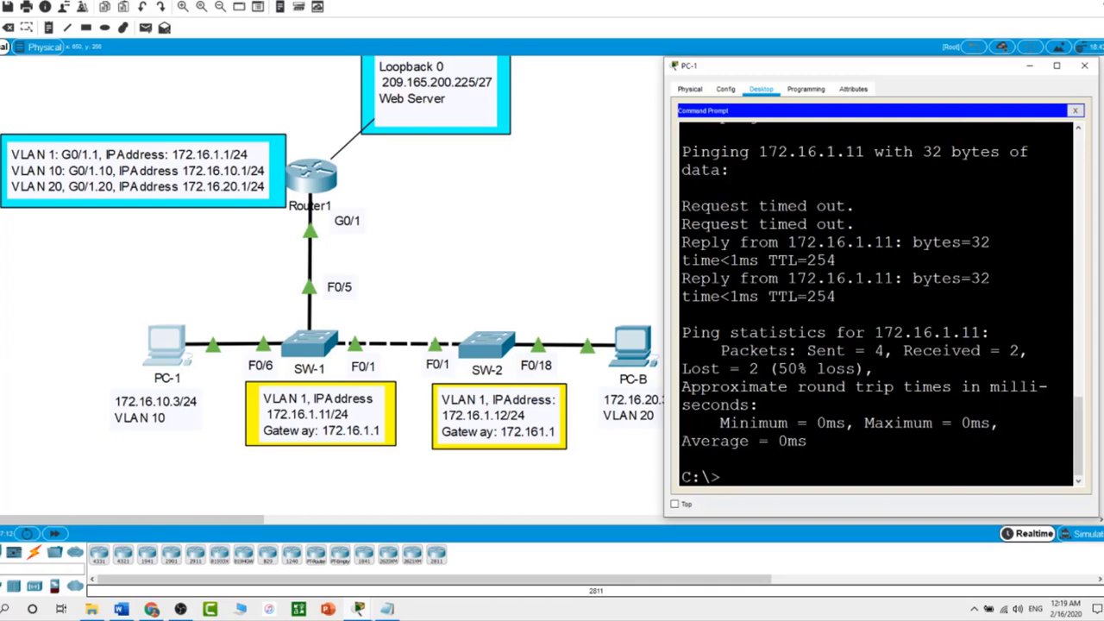
- Ping SW-2's VLAN 1 management address, 172.16.1.12, from PC-1
key("Up")
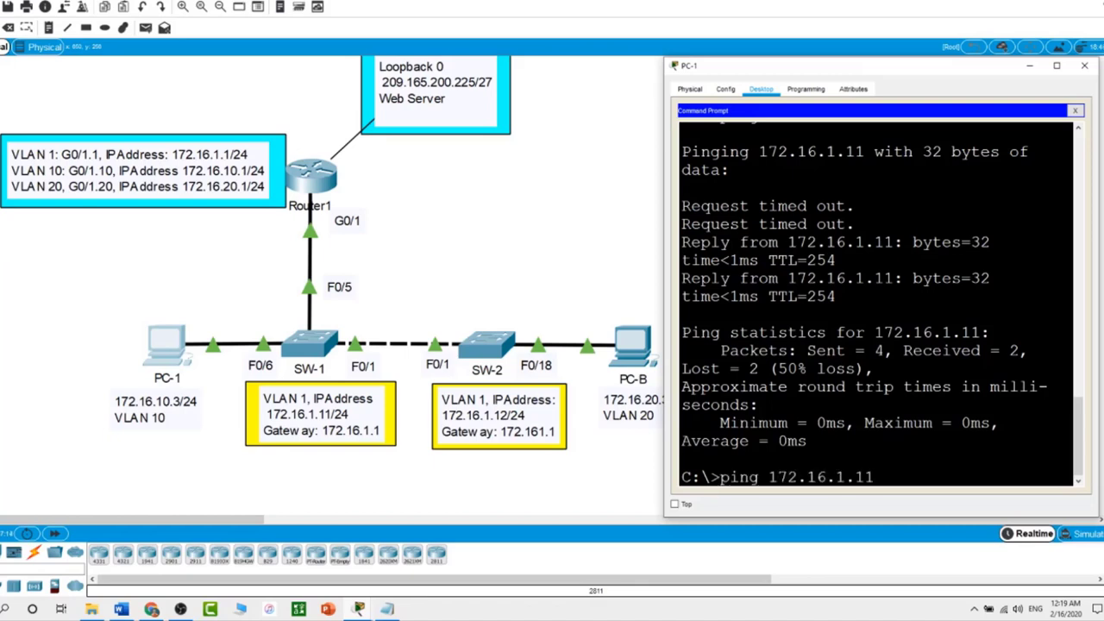
key("BackSpace")
type("2")
key("Return")
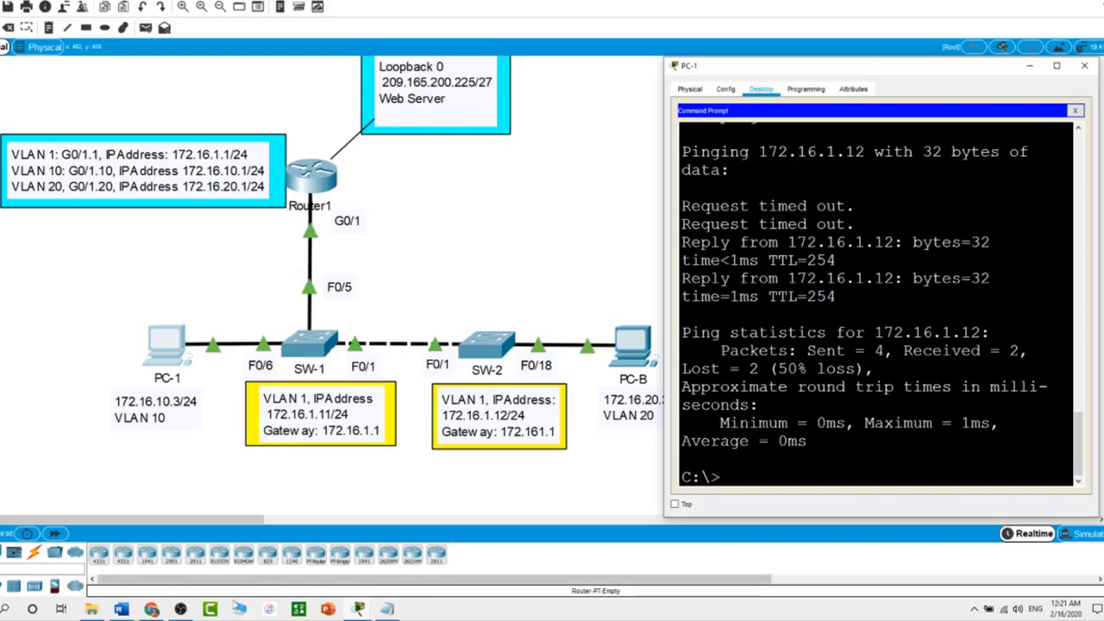
left_click(180, 610)
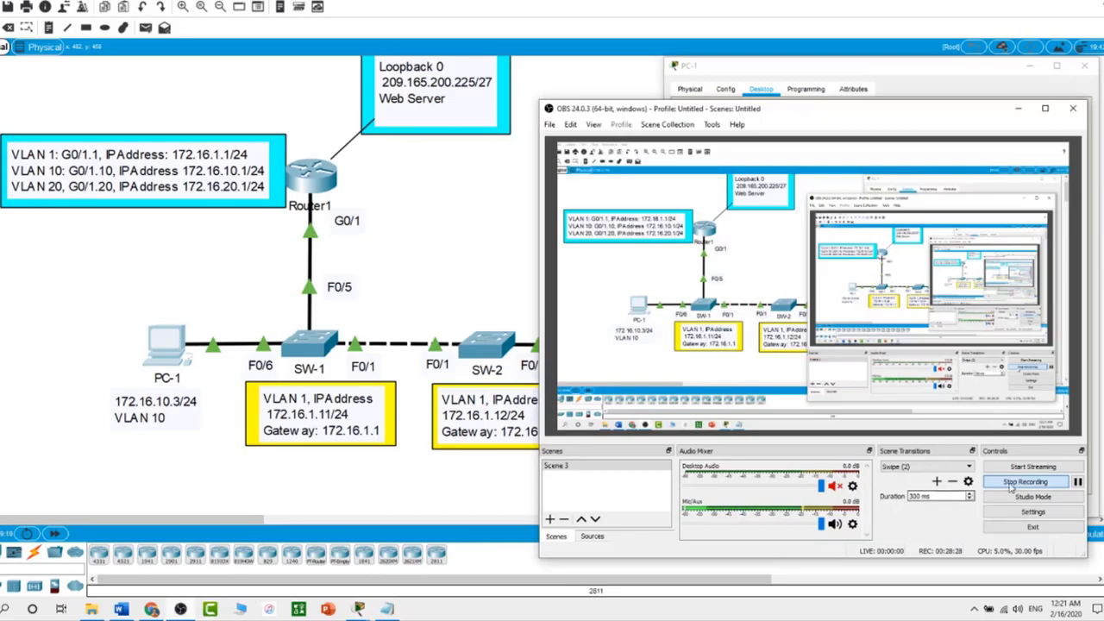